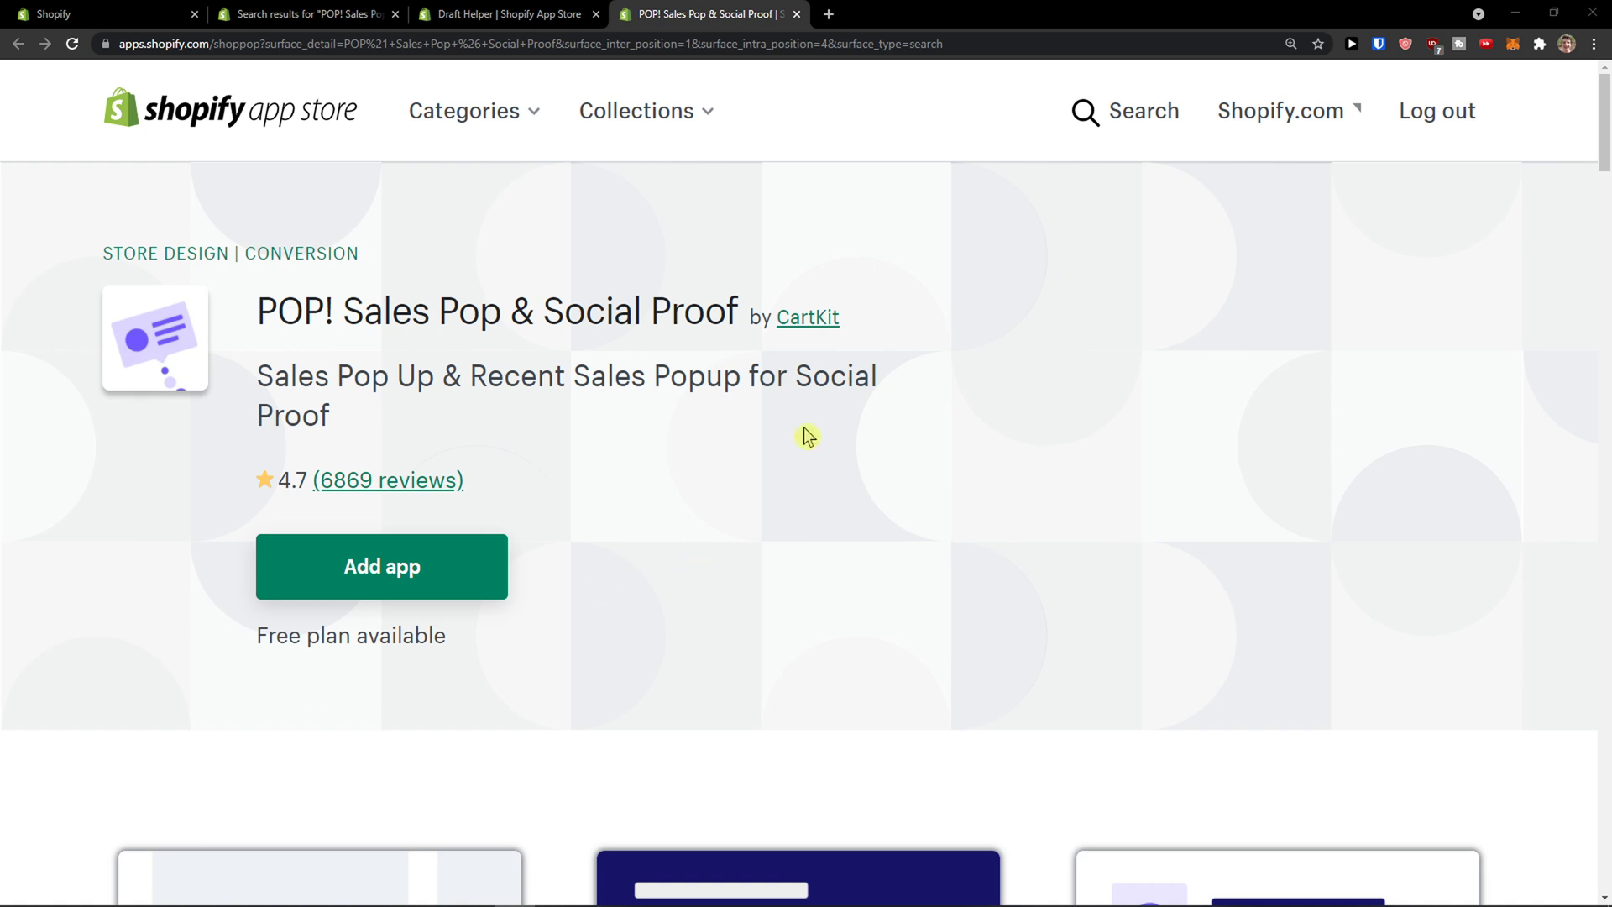
Begin adding POP! Sales Pop & Social Proof to the store from its App Store listing
drag(850, 336, 273, 312)
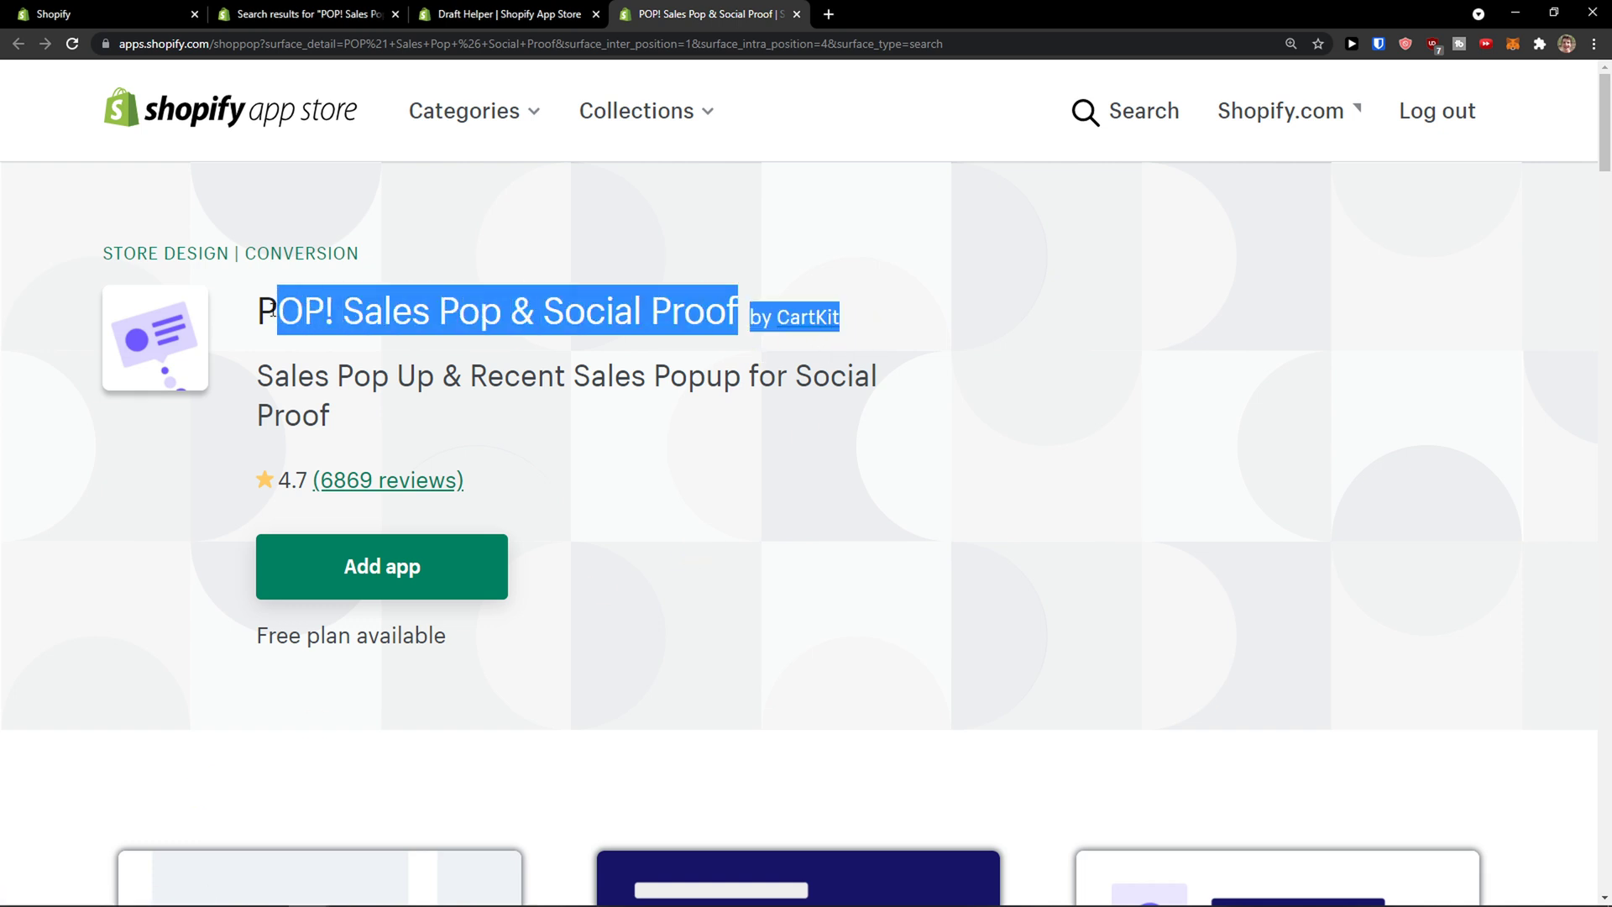
click(273, 312)
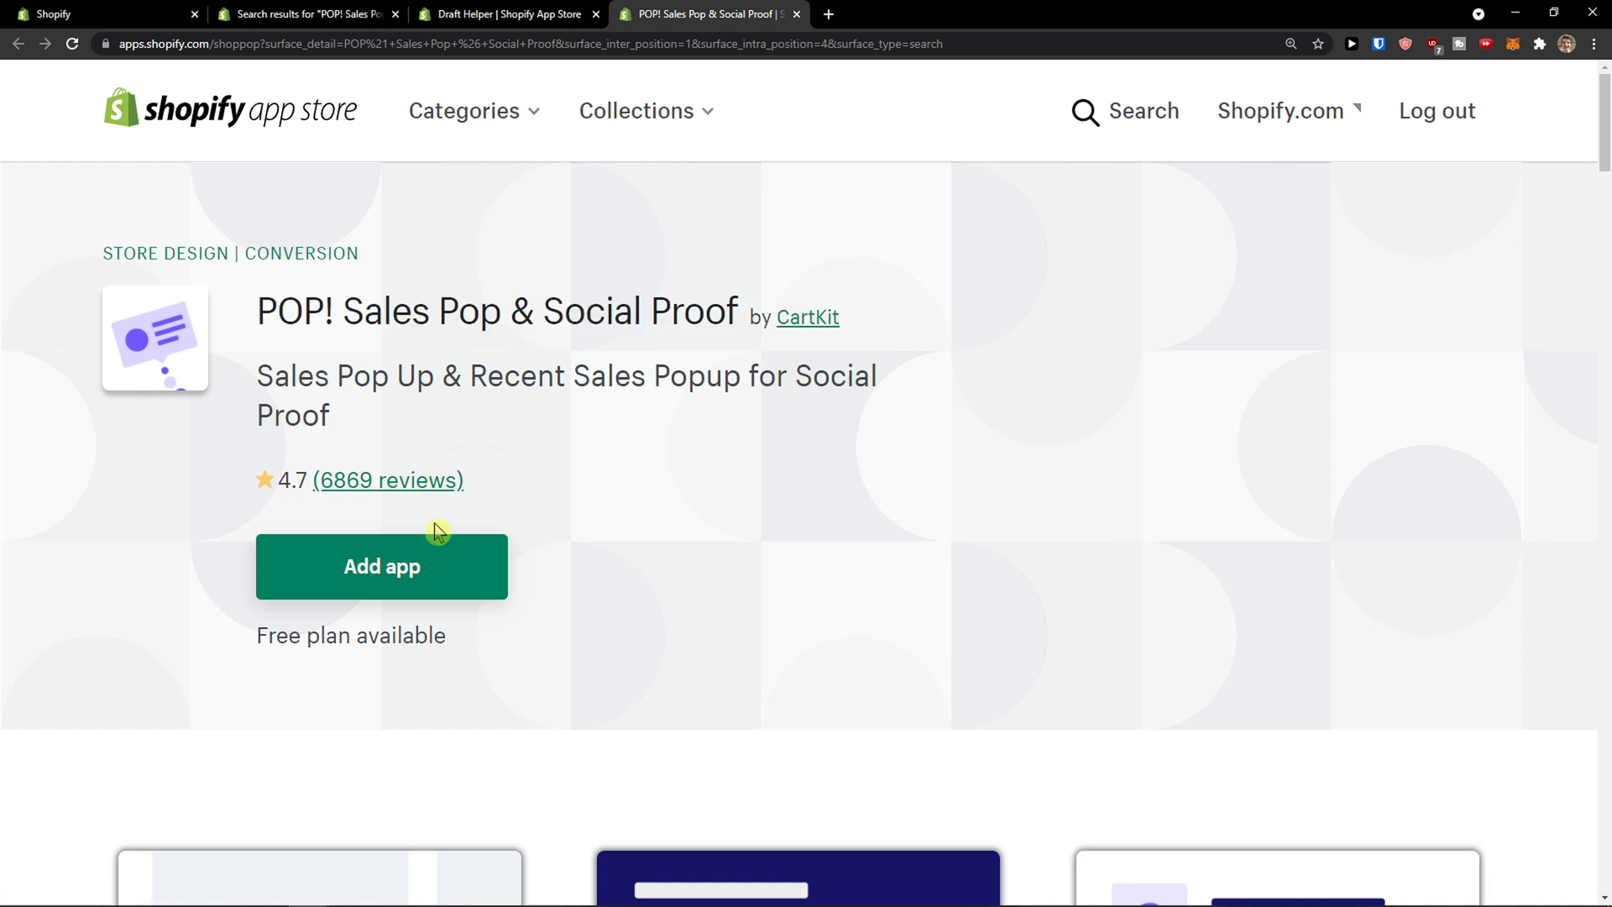
click(443, 564)
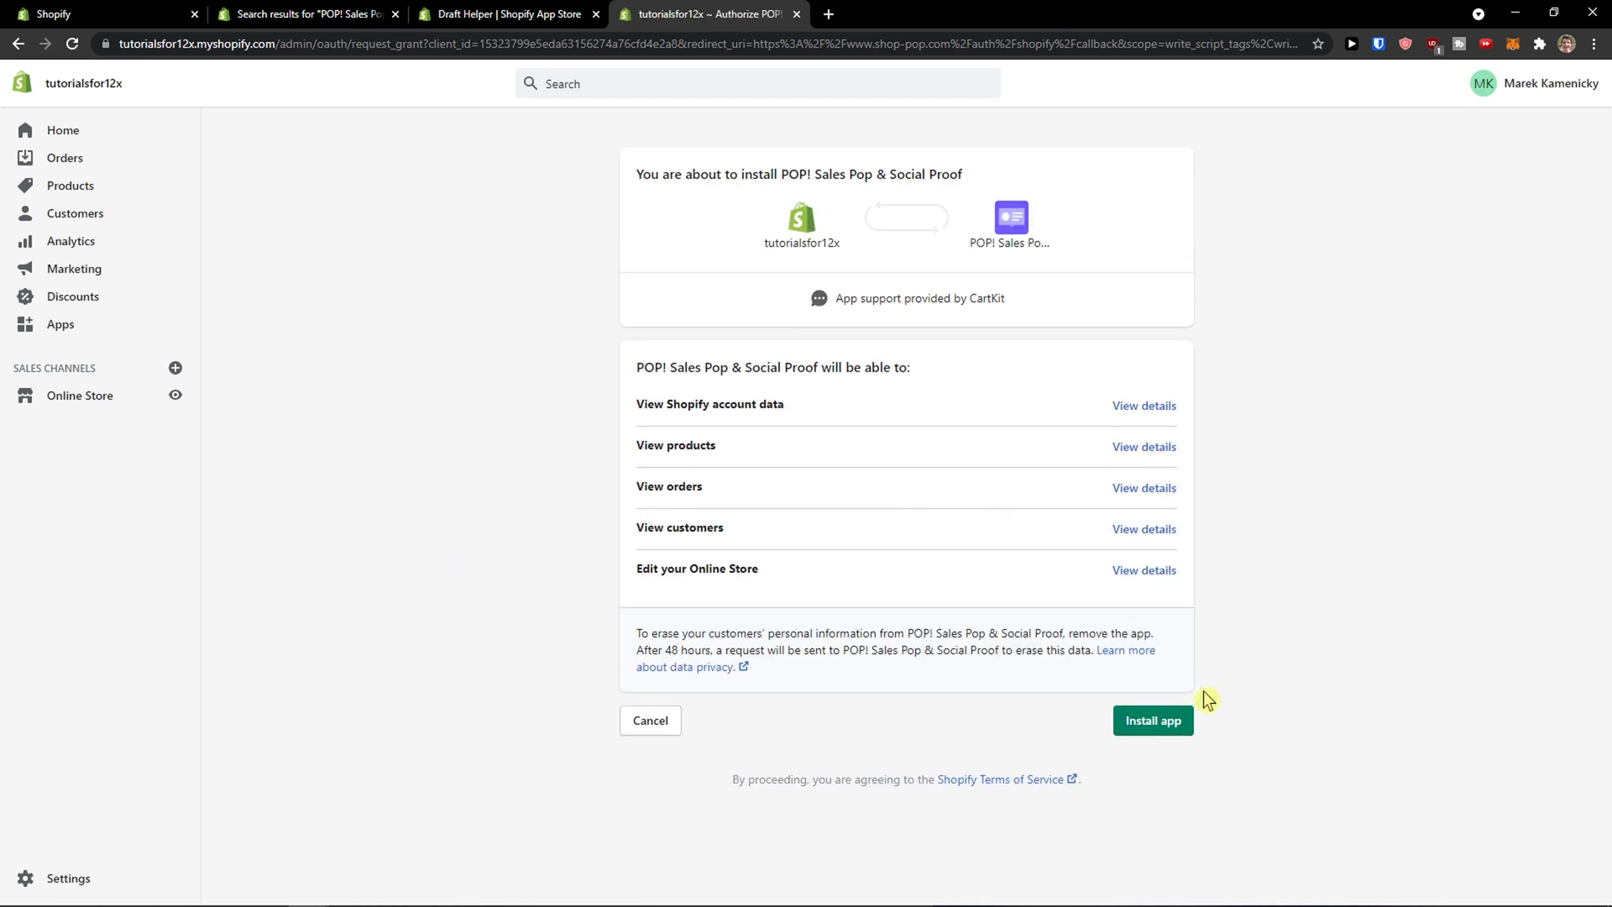
Install the app and approve its 7-day free Growth plan trial
click(1159, 724)
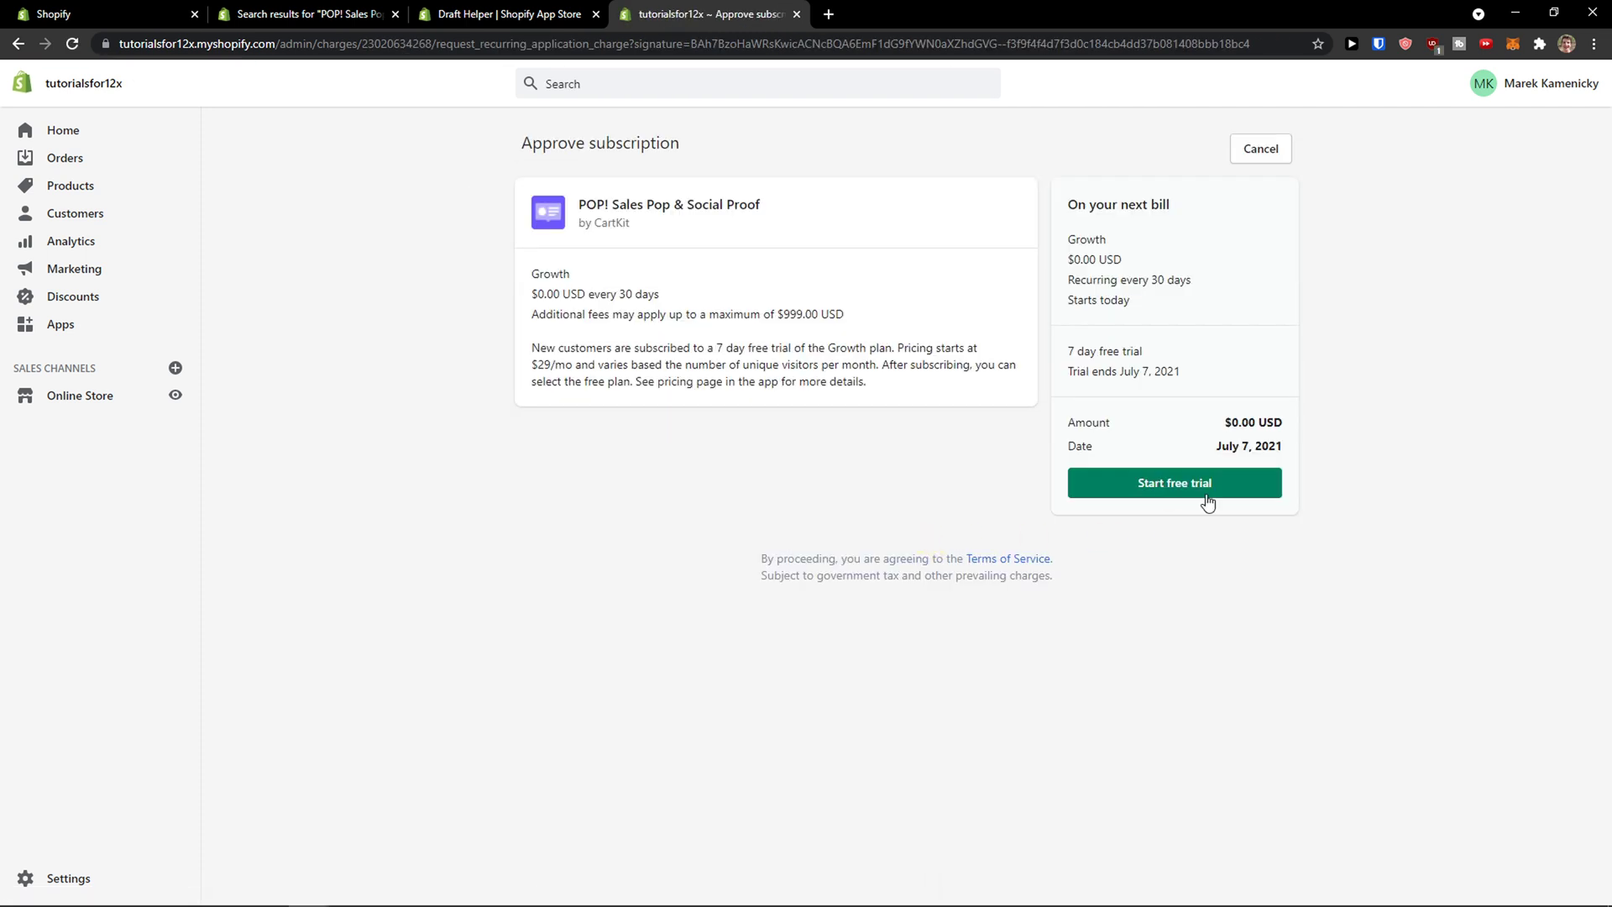
click(1176, 489)
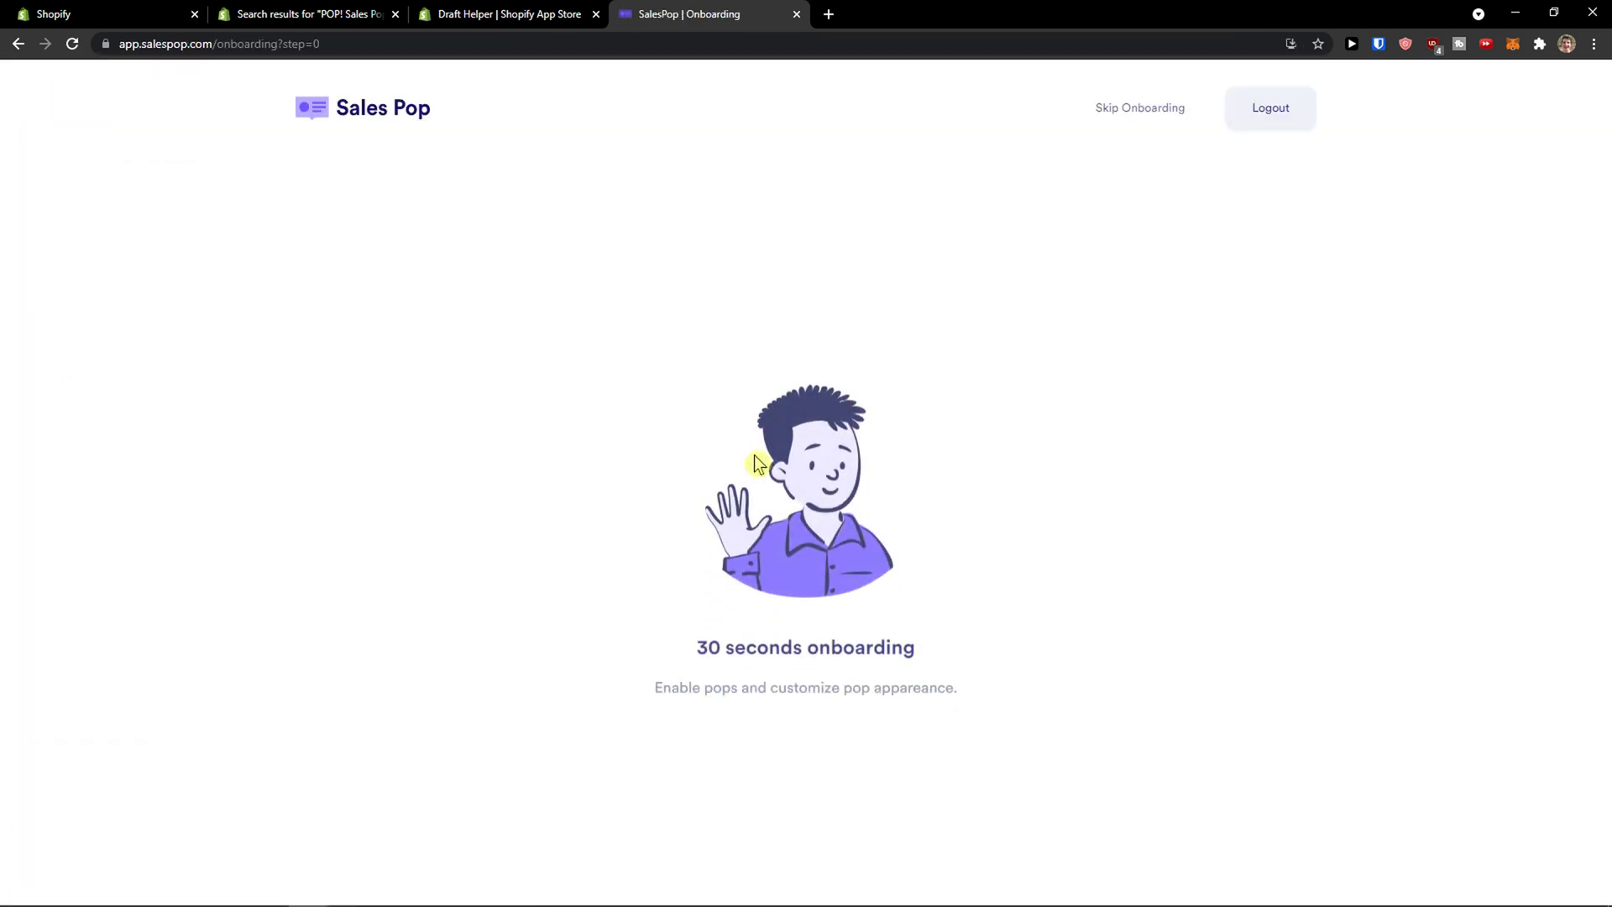
Review the 30-second onboarding introduction and begin the onboarding
drag(676, 542, 961, 551)
drag(628, 579, 996, 575)
click(616, 644)
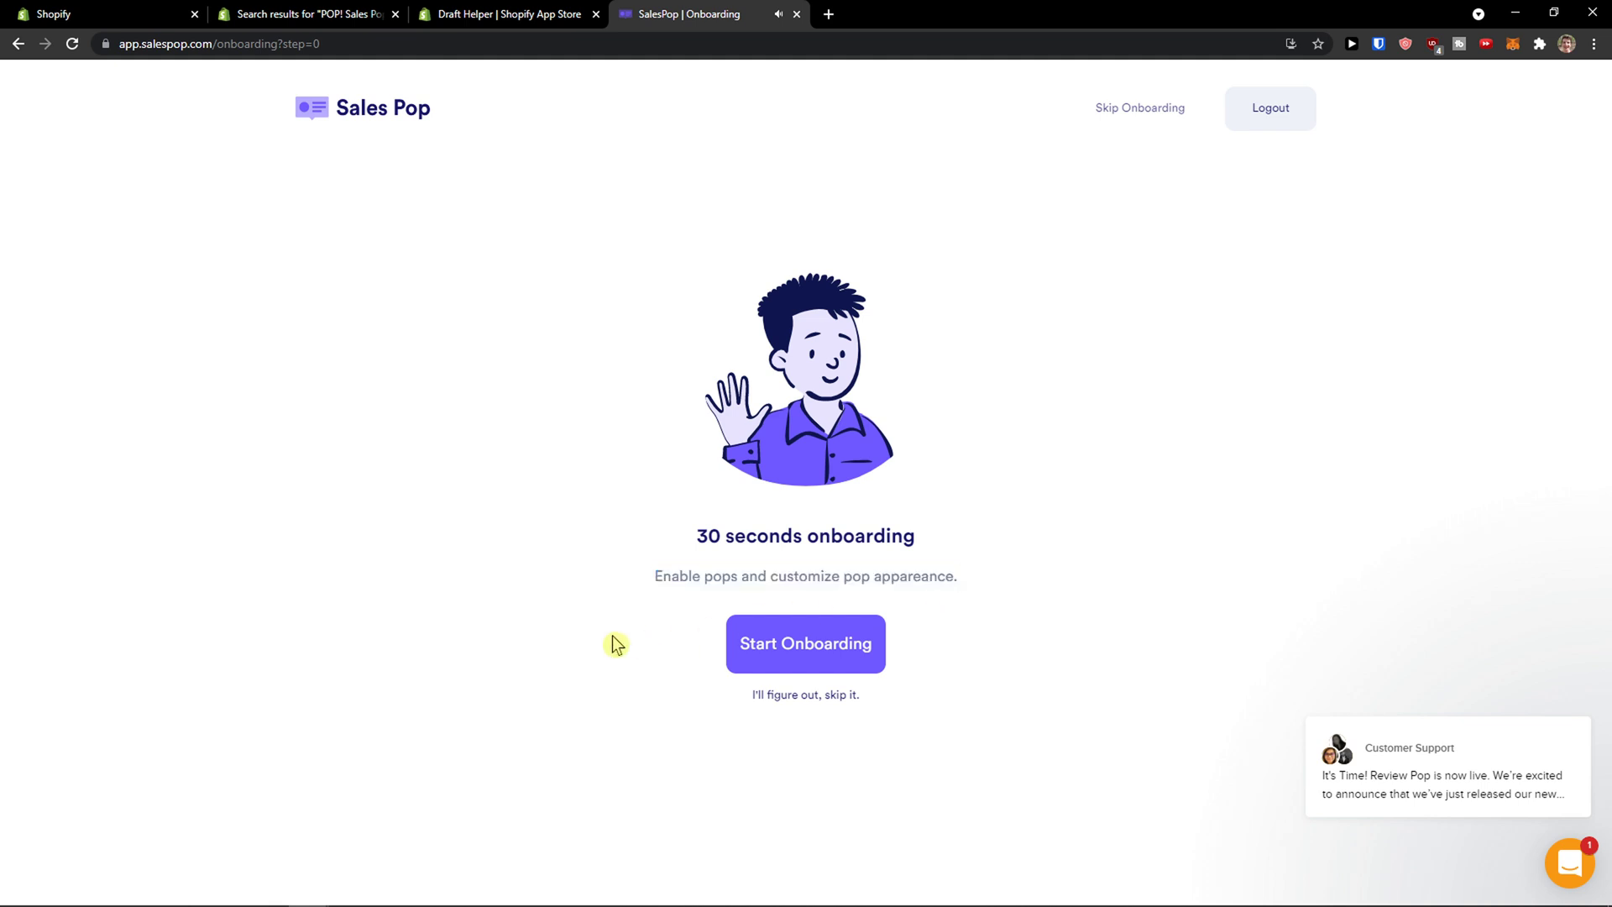
click(781, 655)
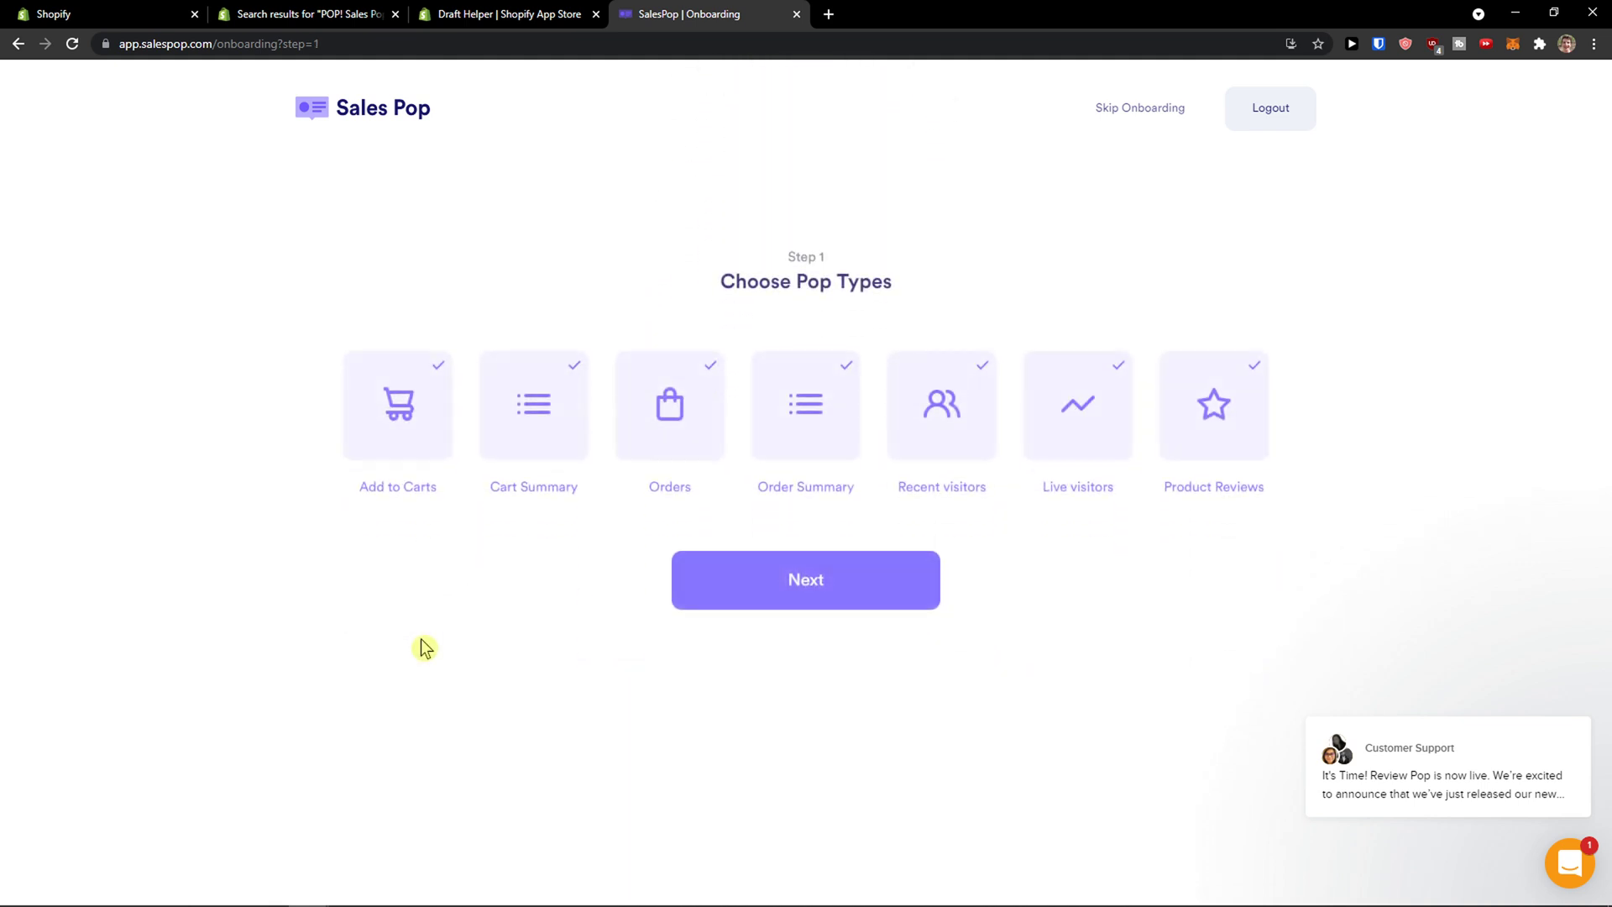
Keep all seven pop types enabled, toggling Orders and Order Summary off and back on
drag(701, 229, 912, 250)
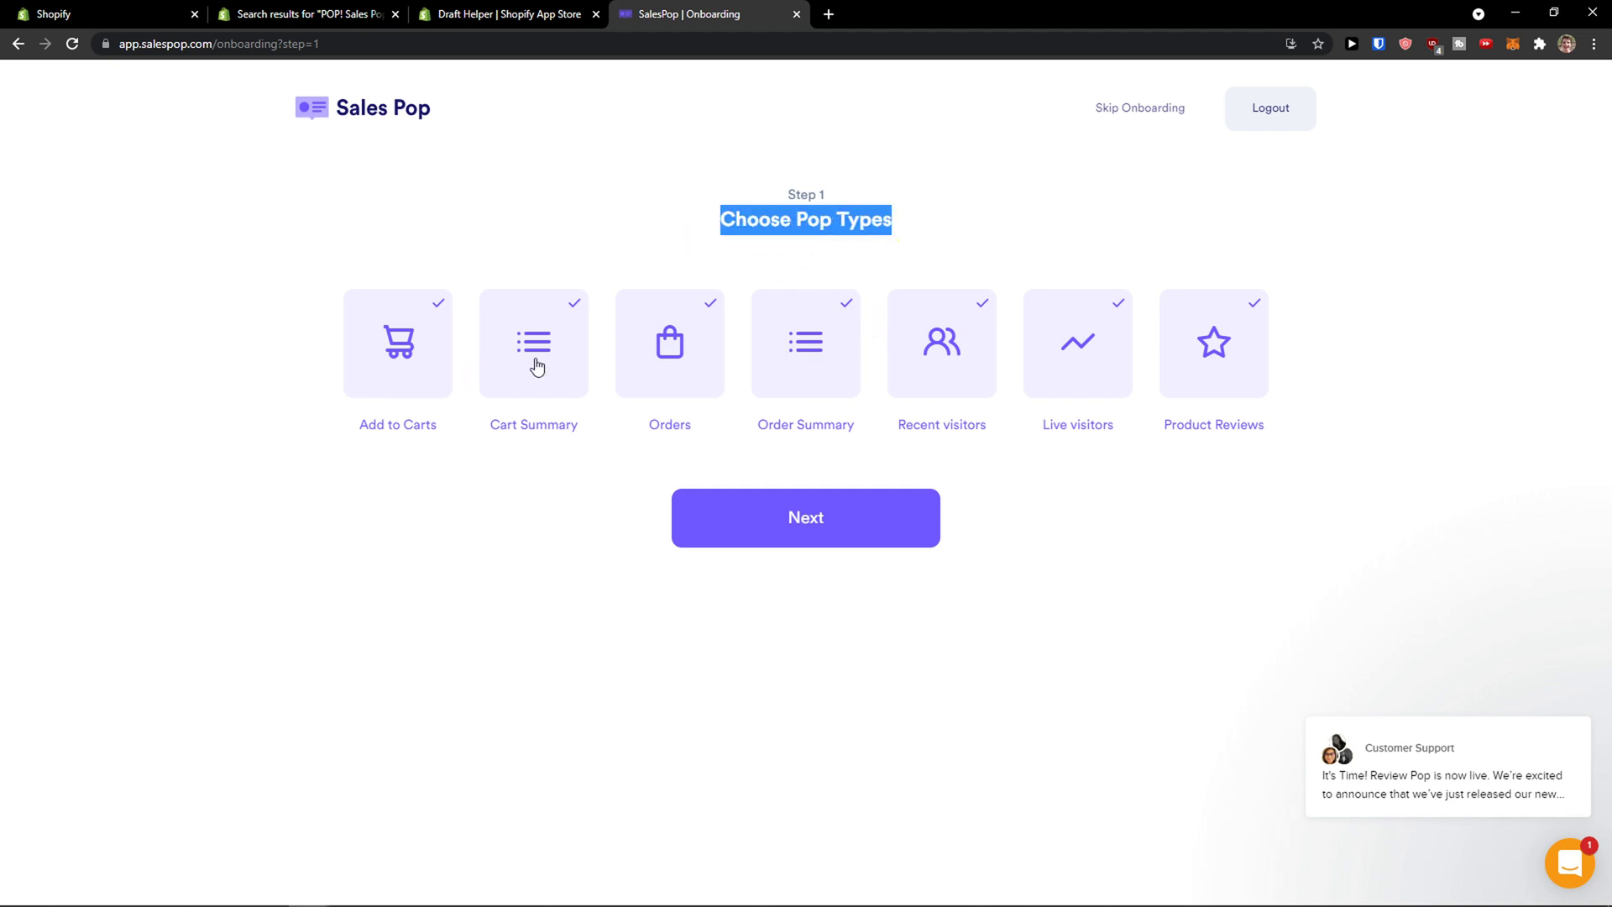
click(710, 330)
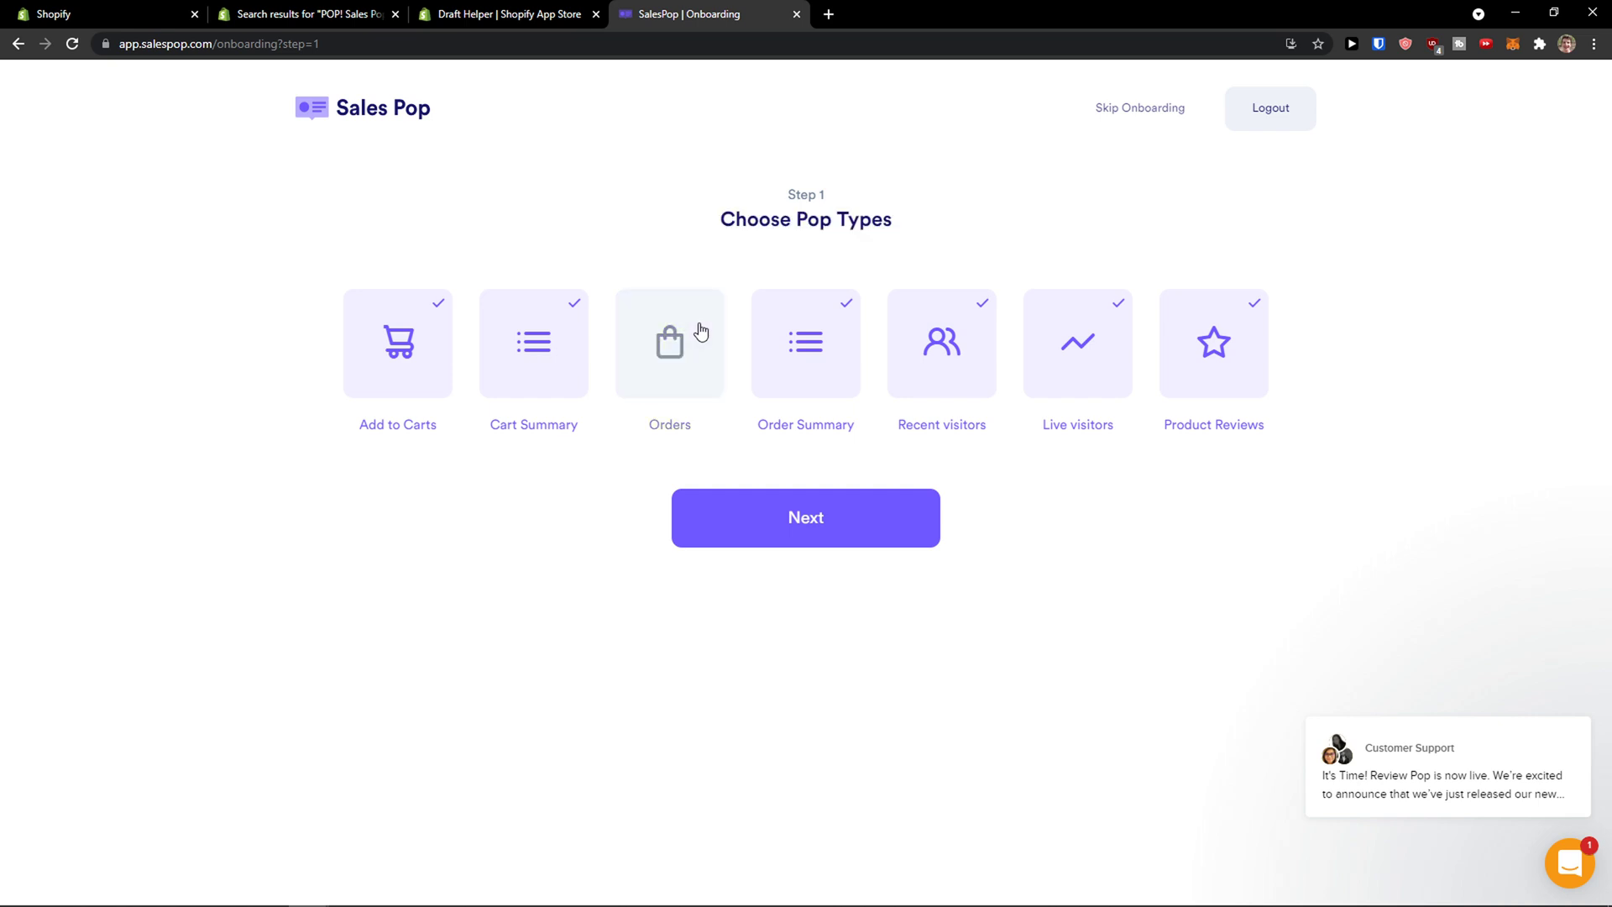
click(709, 333)
click(847, 336)
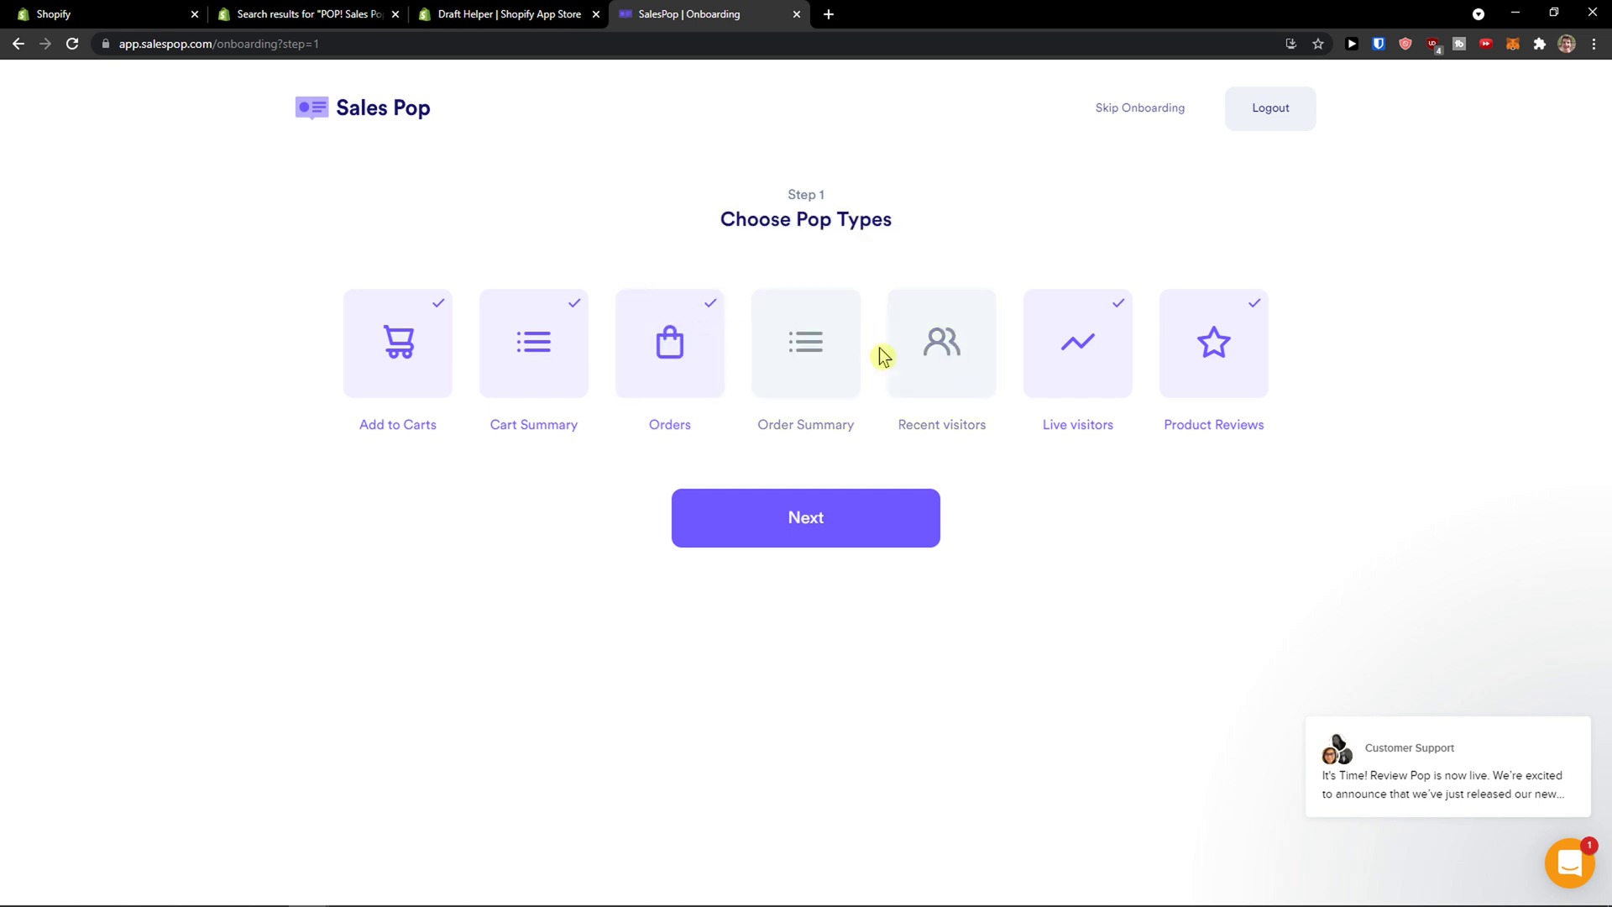
click(819, 356)
click(945, 354)
click(839, 520)
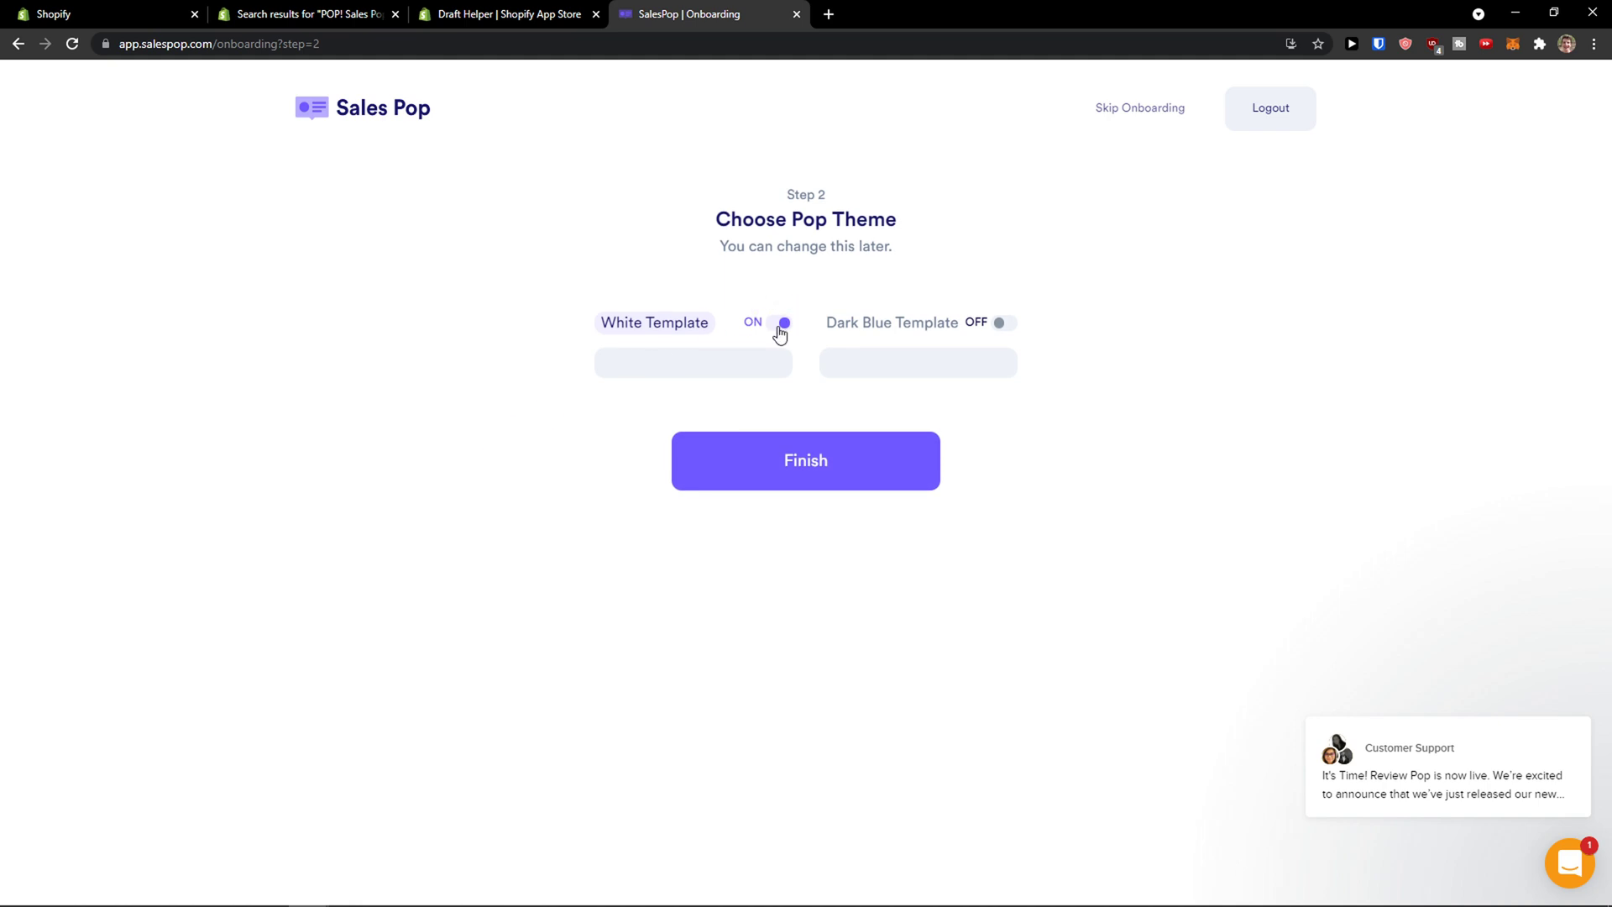
Compare Dark Blue and White templates, then finish onboarding with the White Template
drag(780, 250, 896, 263)
click(1005, 331)
click(785, 329)
click(1001, 329)
click(773, 329)
click(768, 451)
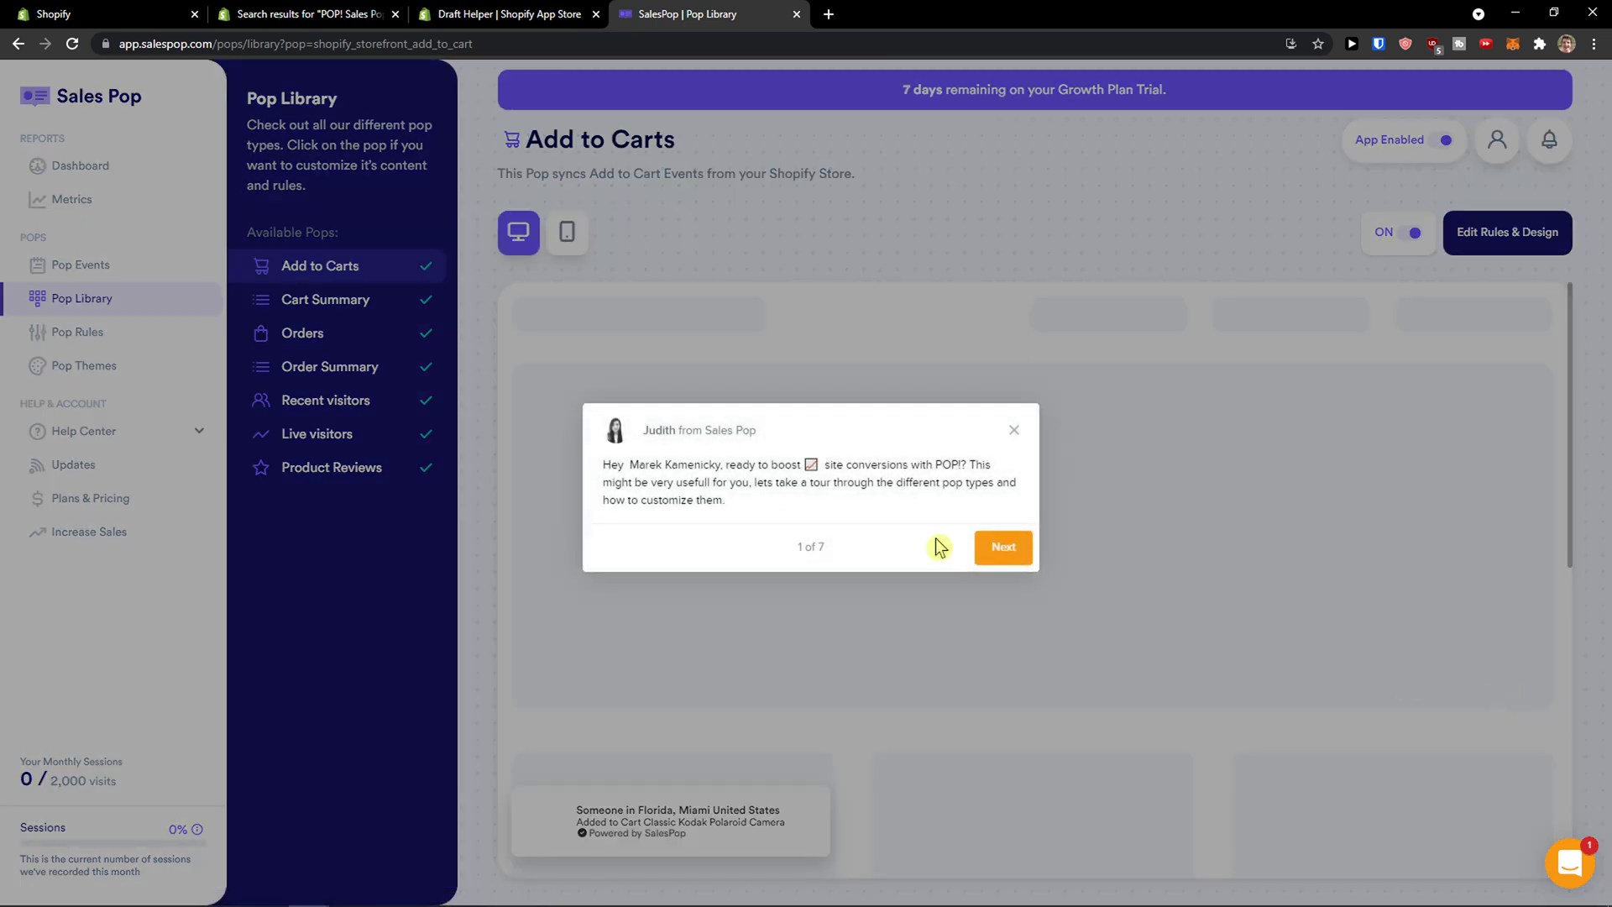
Step through the welcome tour's greeting and its Add to Cart pop explanation
drag(605, 464, 826, 494)
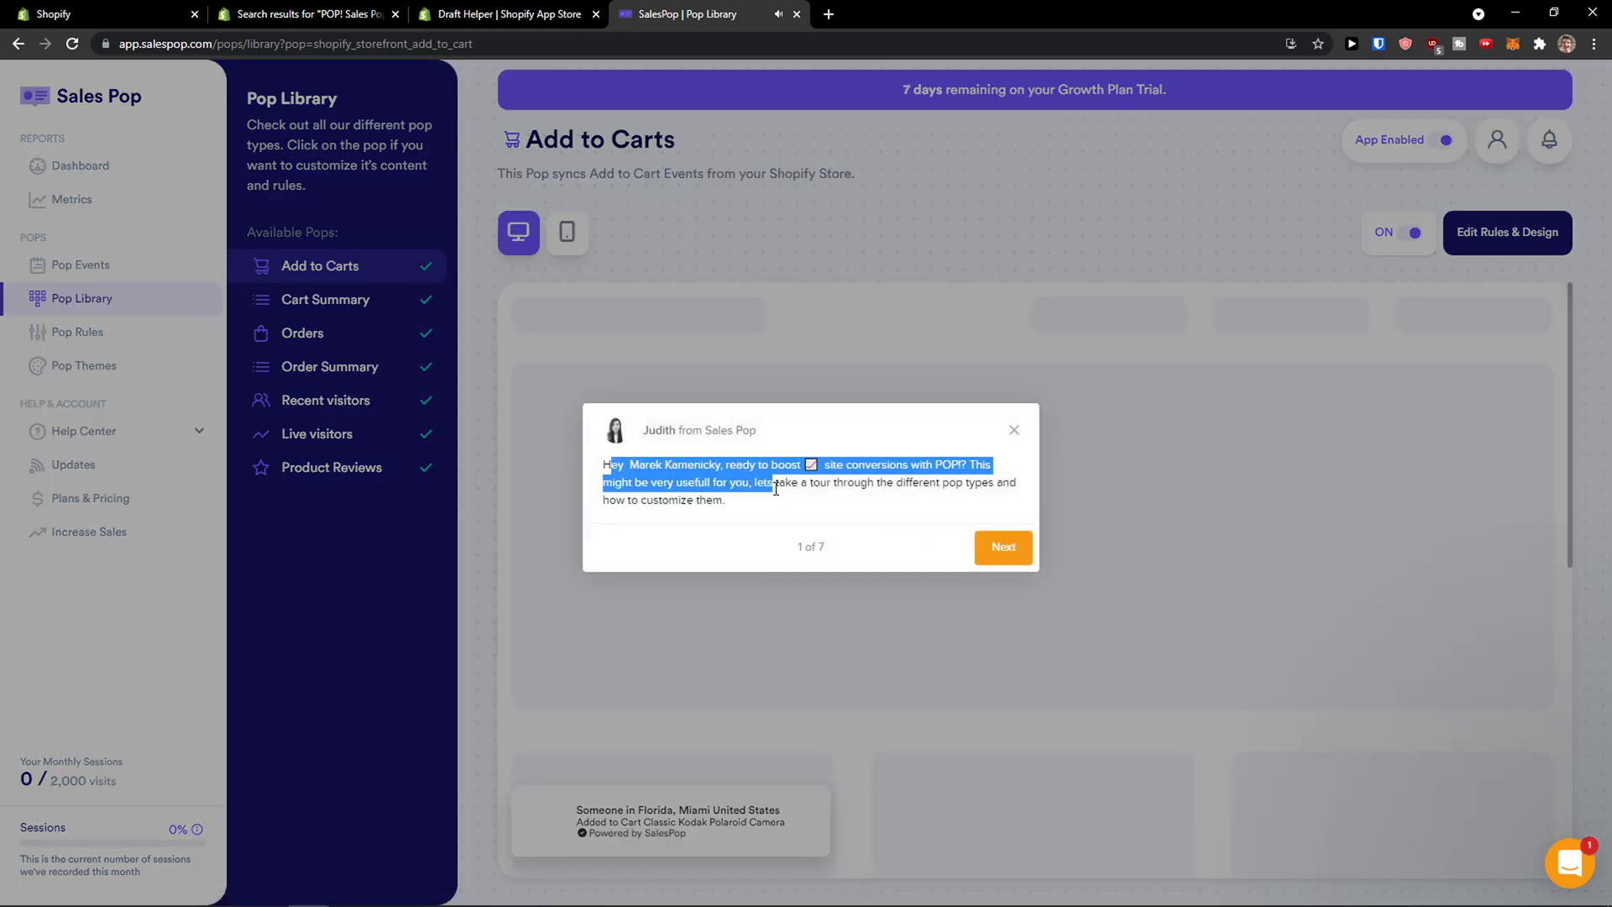
click(823, 490)
drag(664, 486, 722, 504)
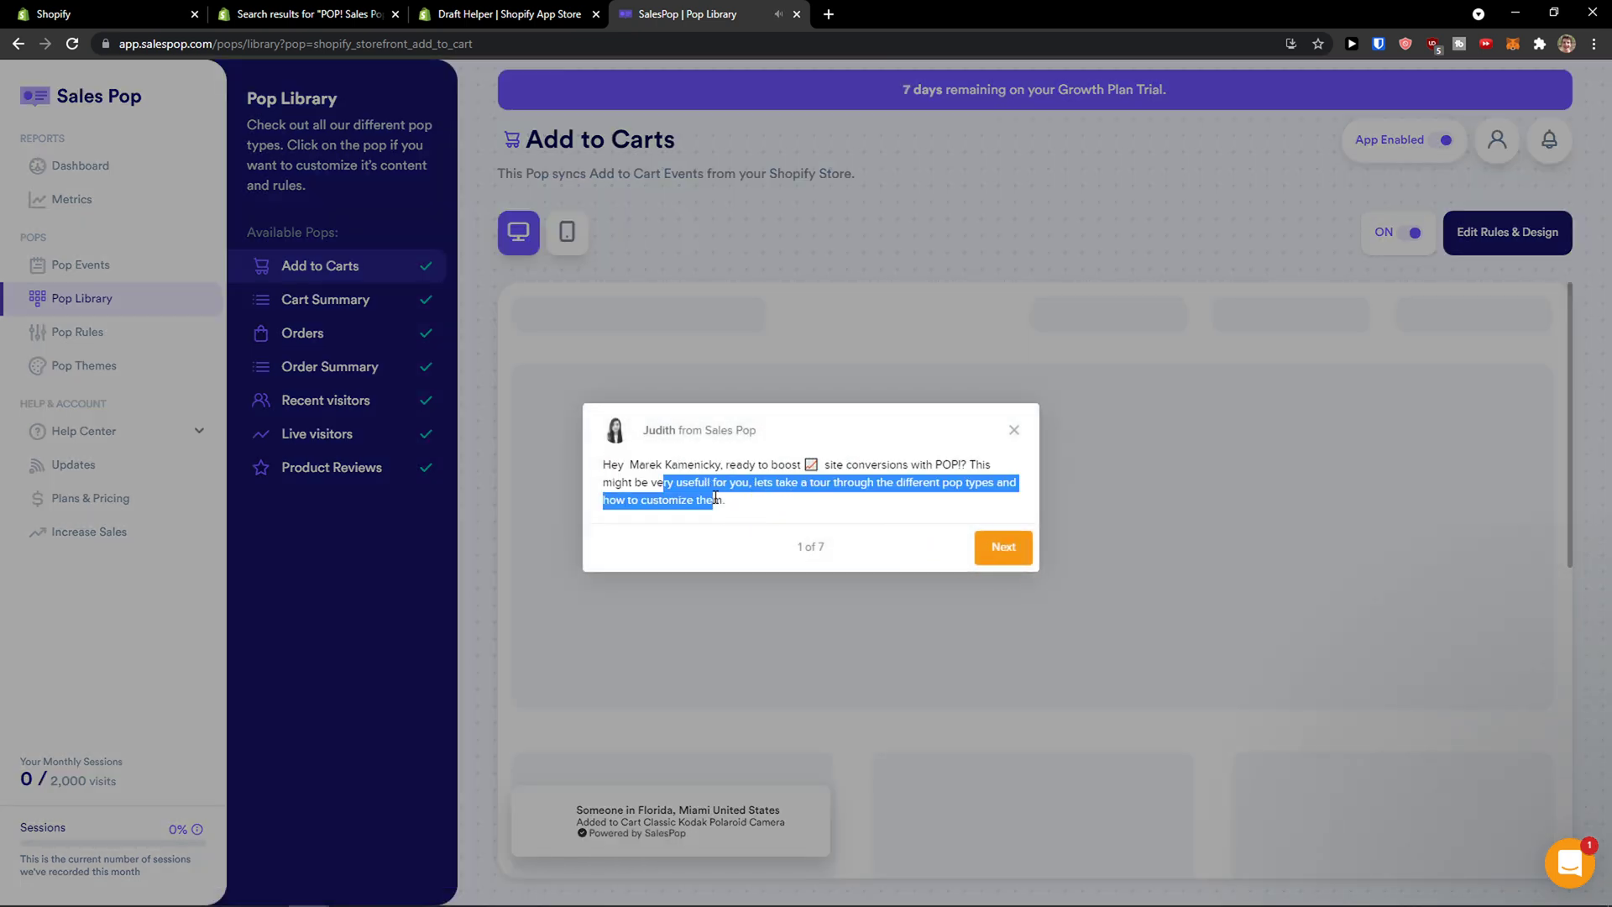
click(991, 547)
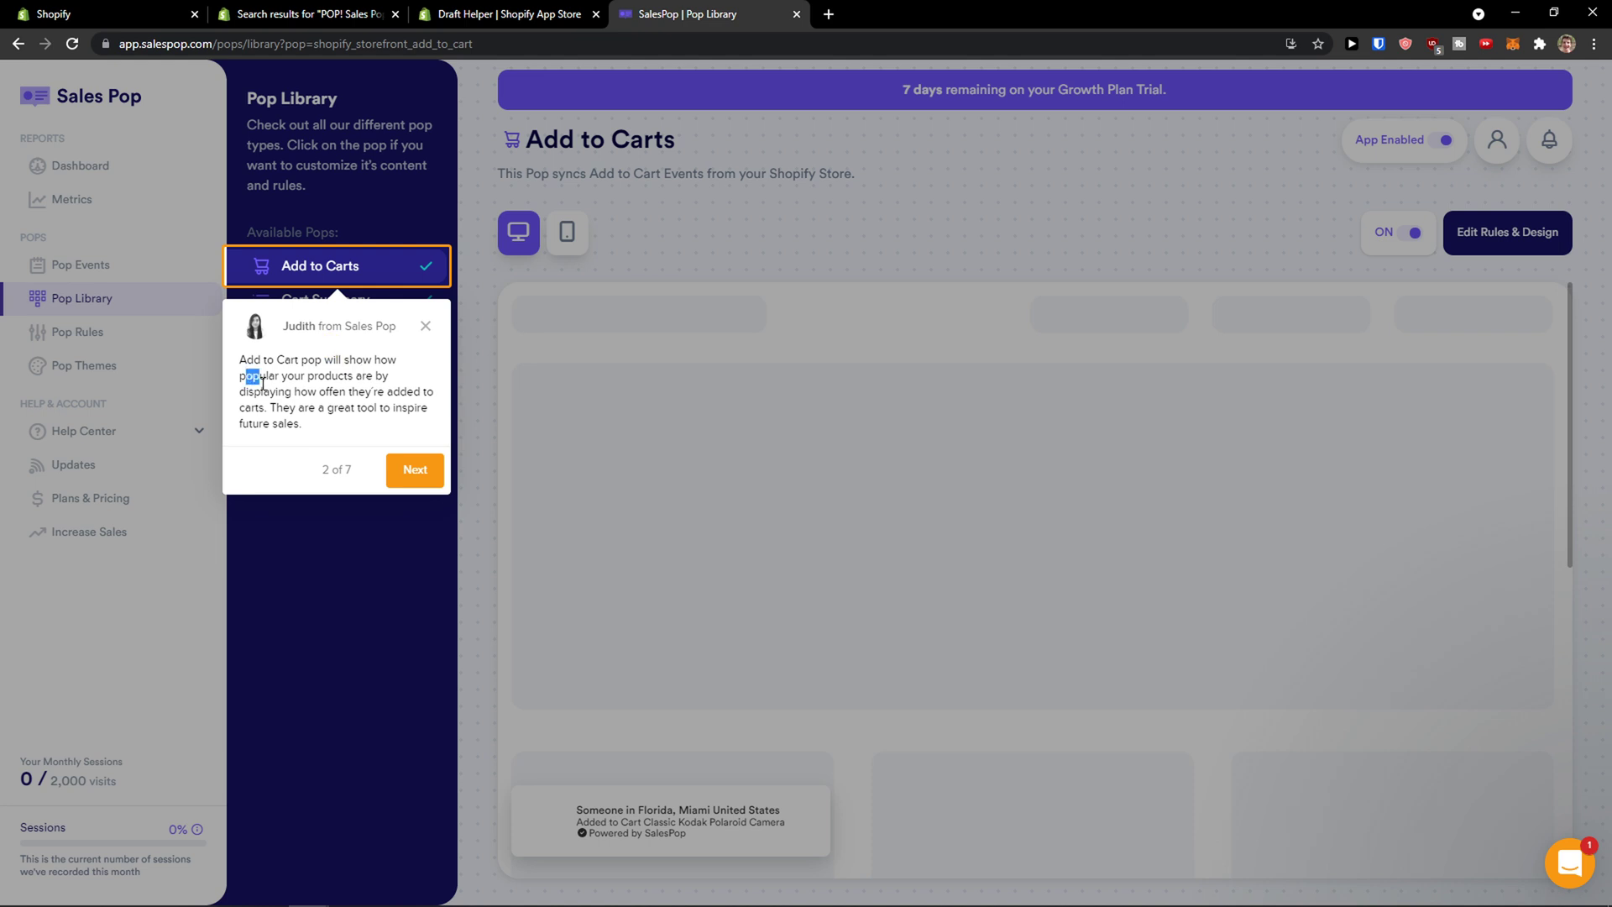
drag(263, 383, 326, 436)
click(409, 471)
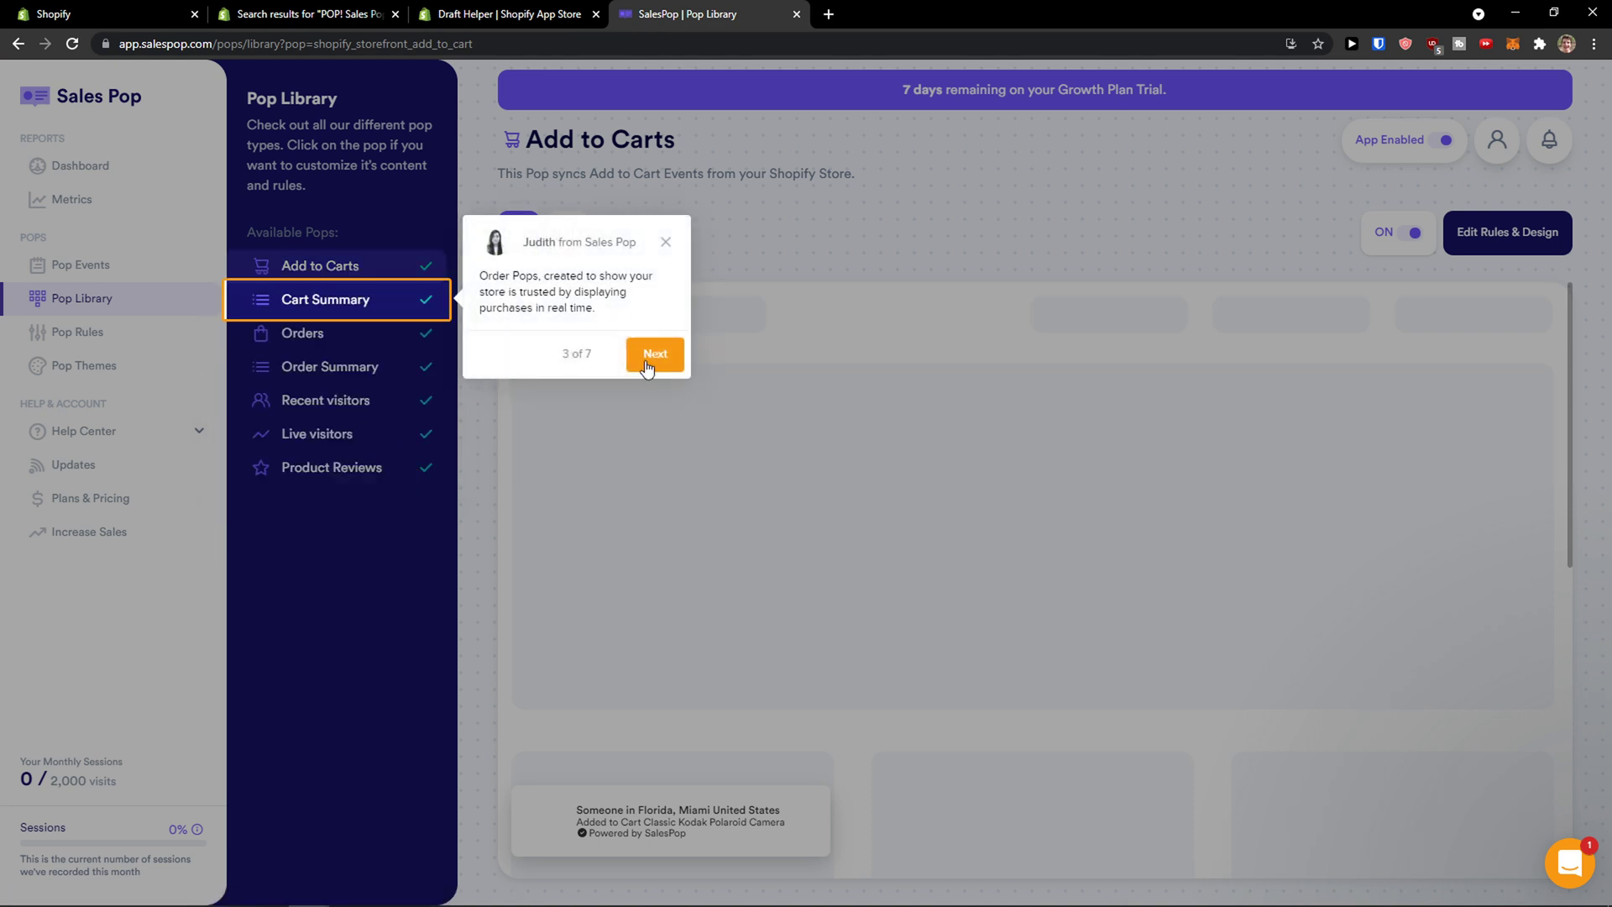
Advance the tour past Orders, Order Summary and customization, then close it and the chat message
click(643, 367)
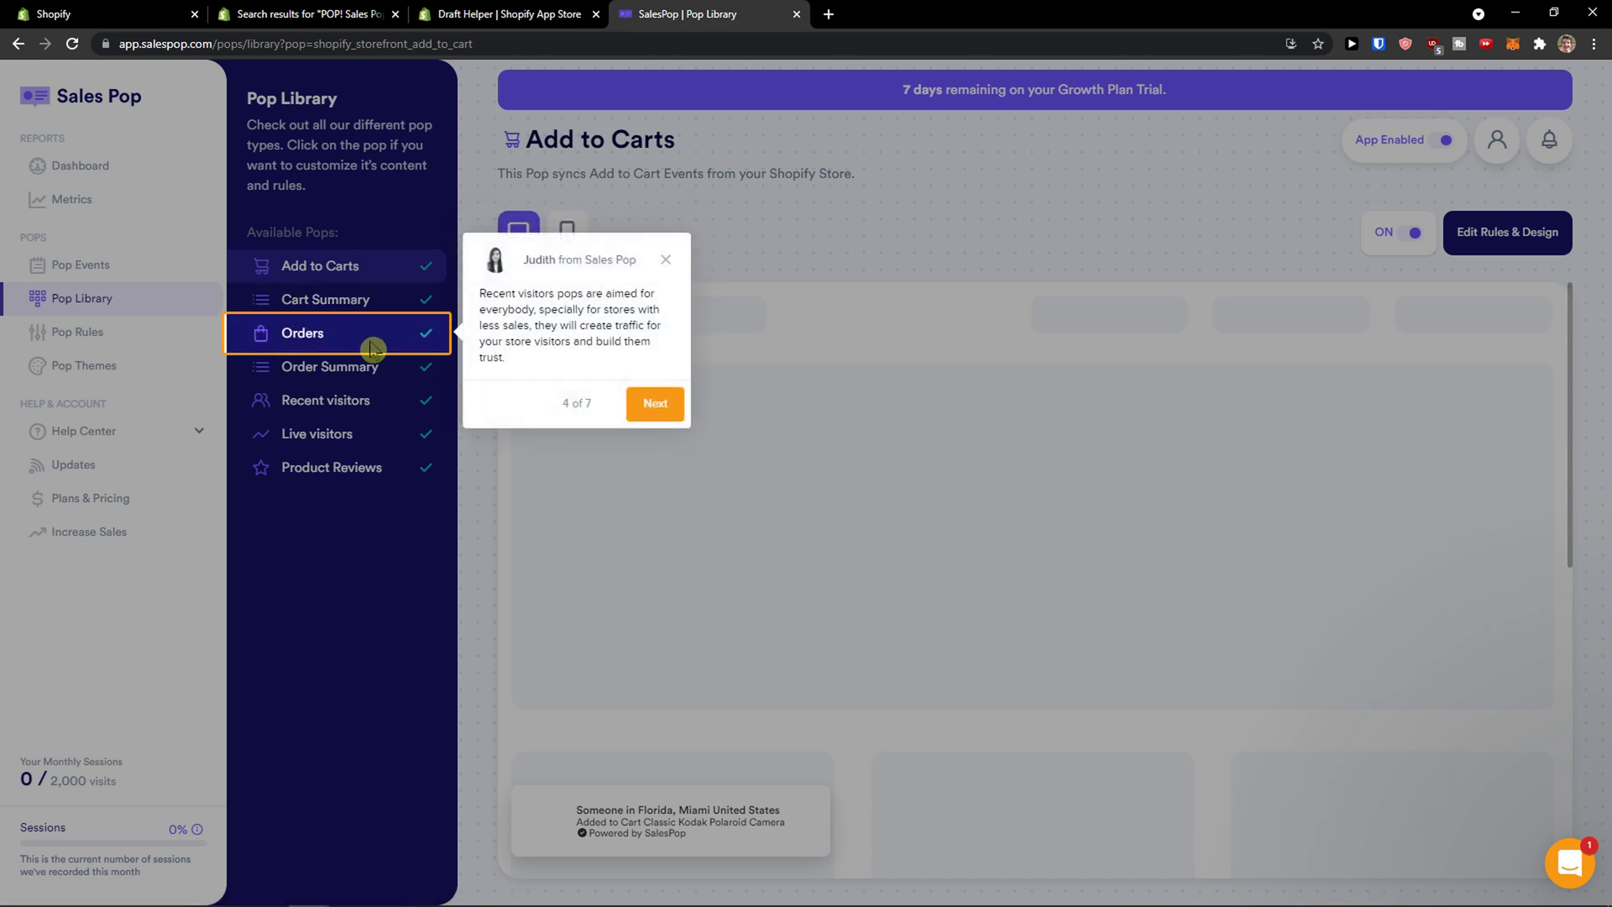
click(654, 427)
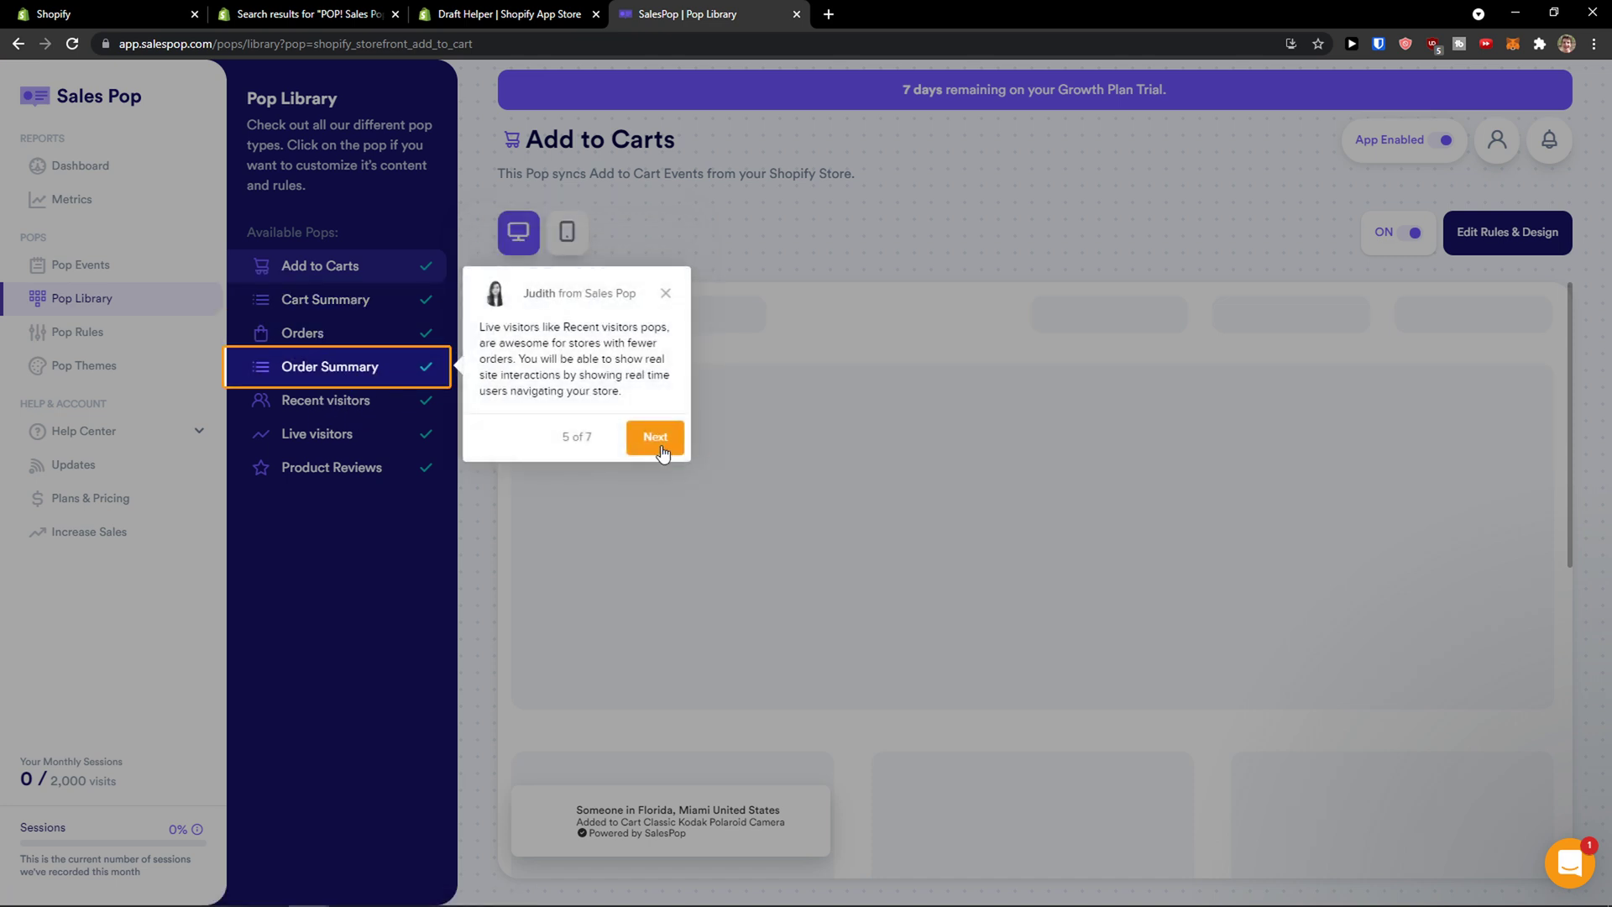
click(655, 444)
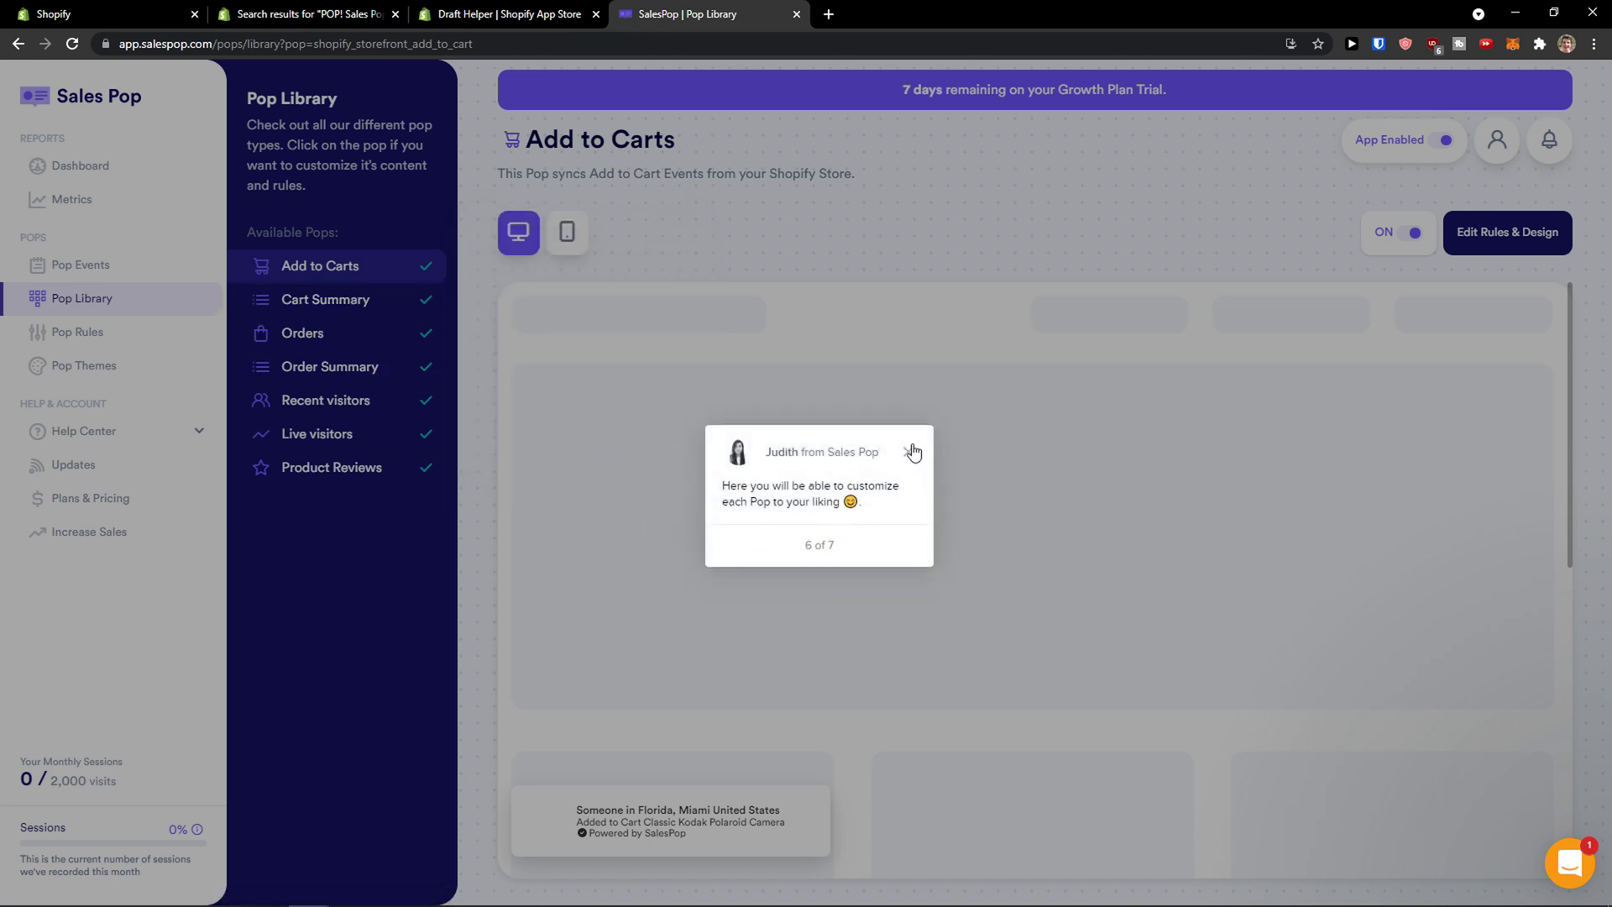
click(910, 452)
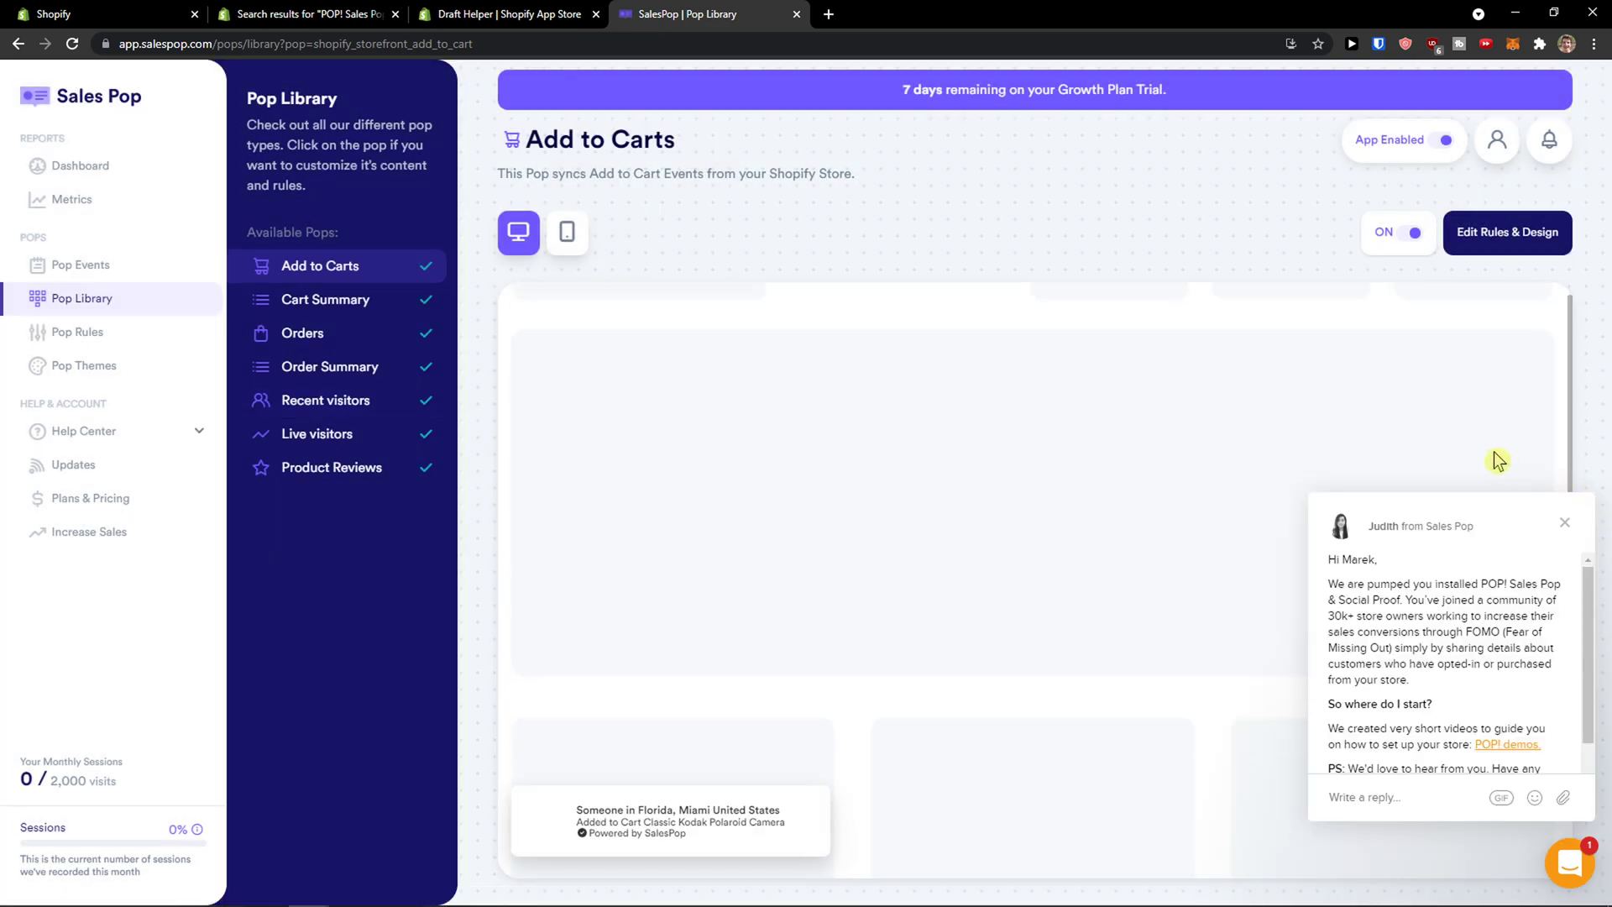
click(1574, 533)
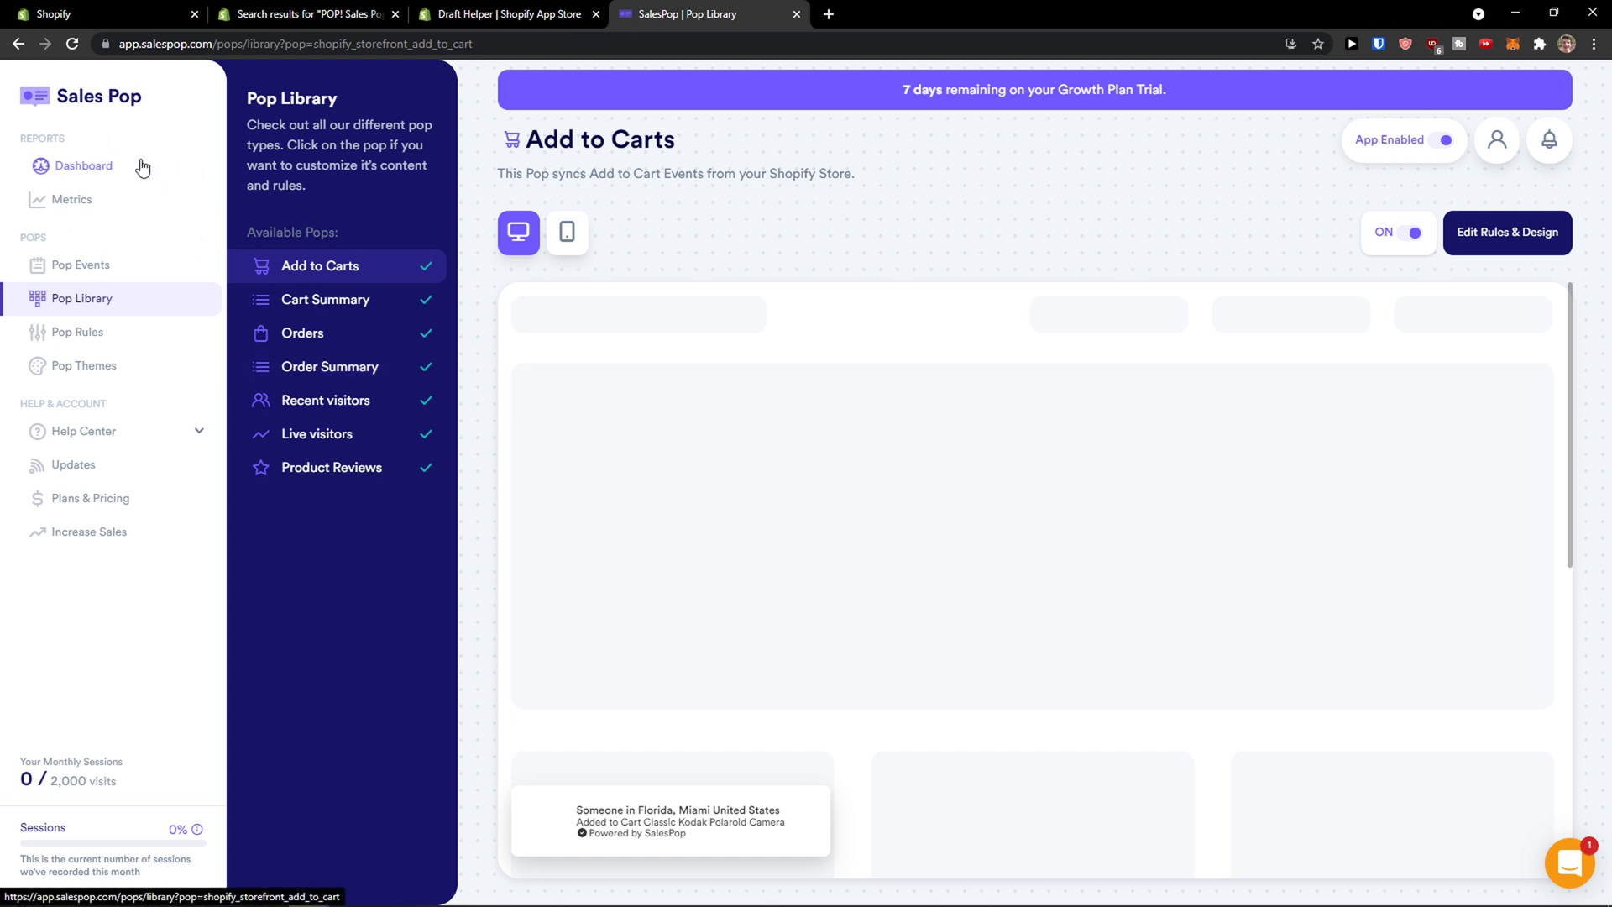
Expand Help Center and view the Dashboard's zero views, clicks and closes and Branding preview
click(200, 433)
click(107, 167)
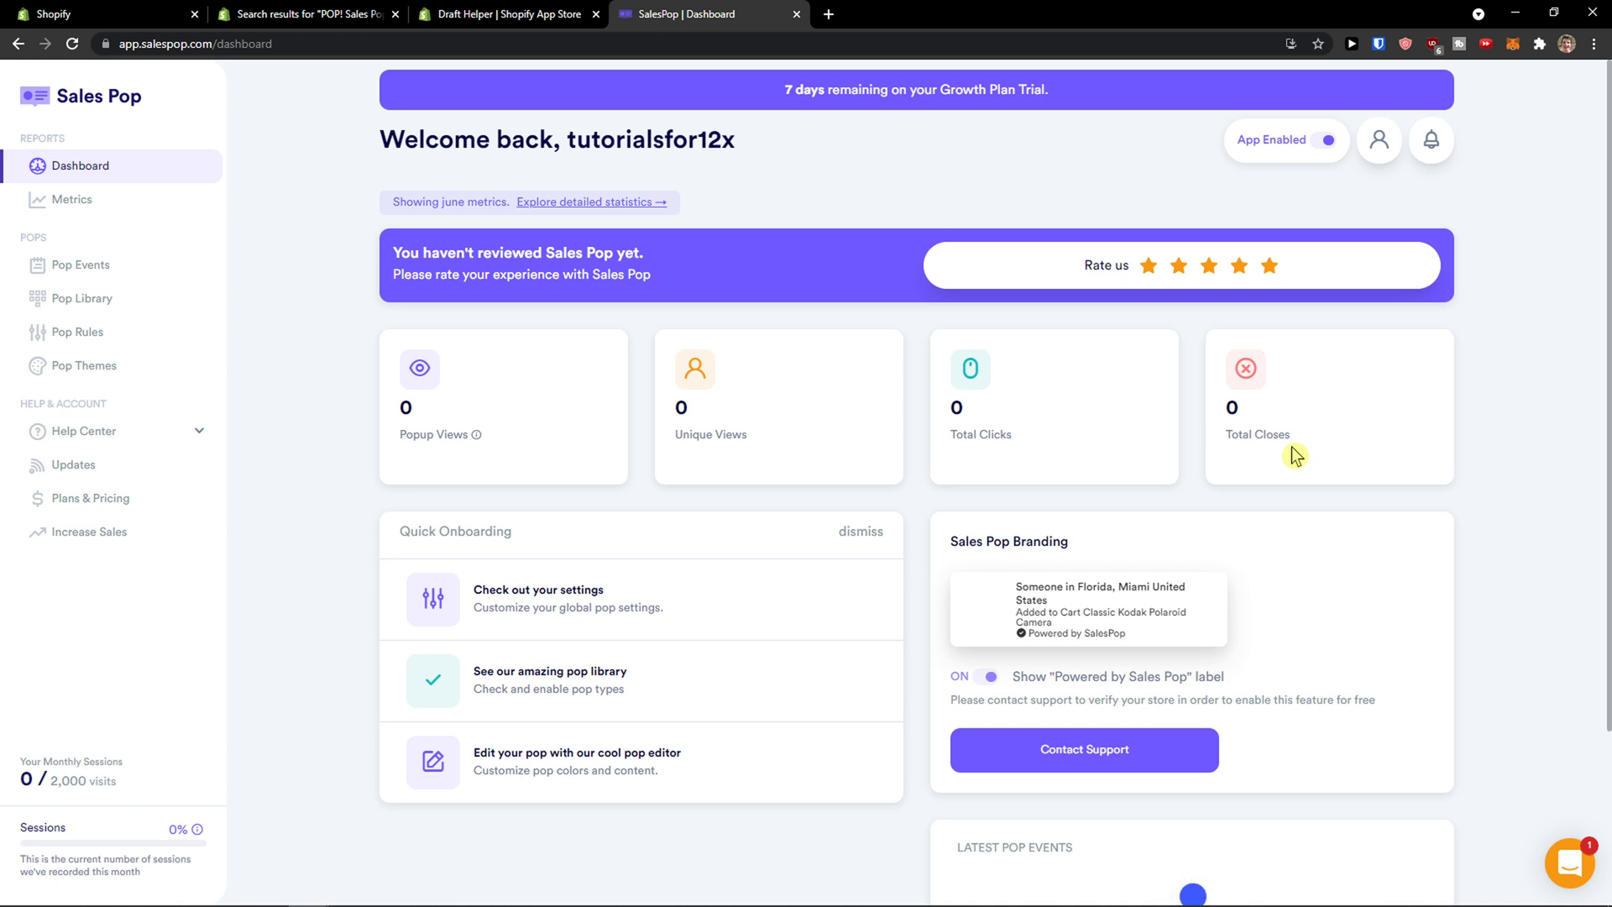
scroll(1145, 479, down, 2)
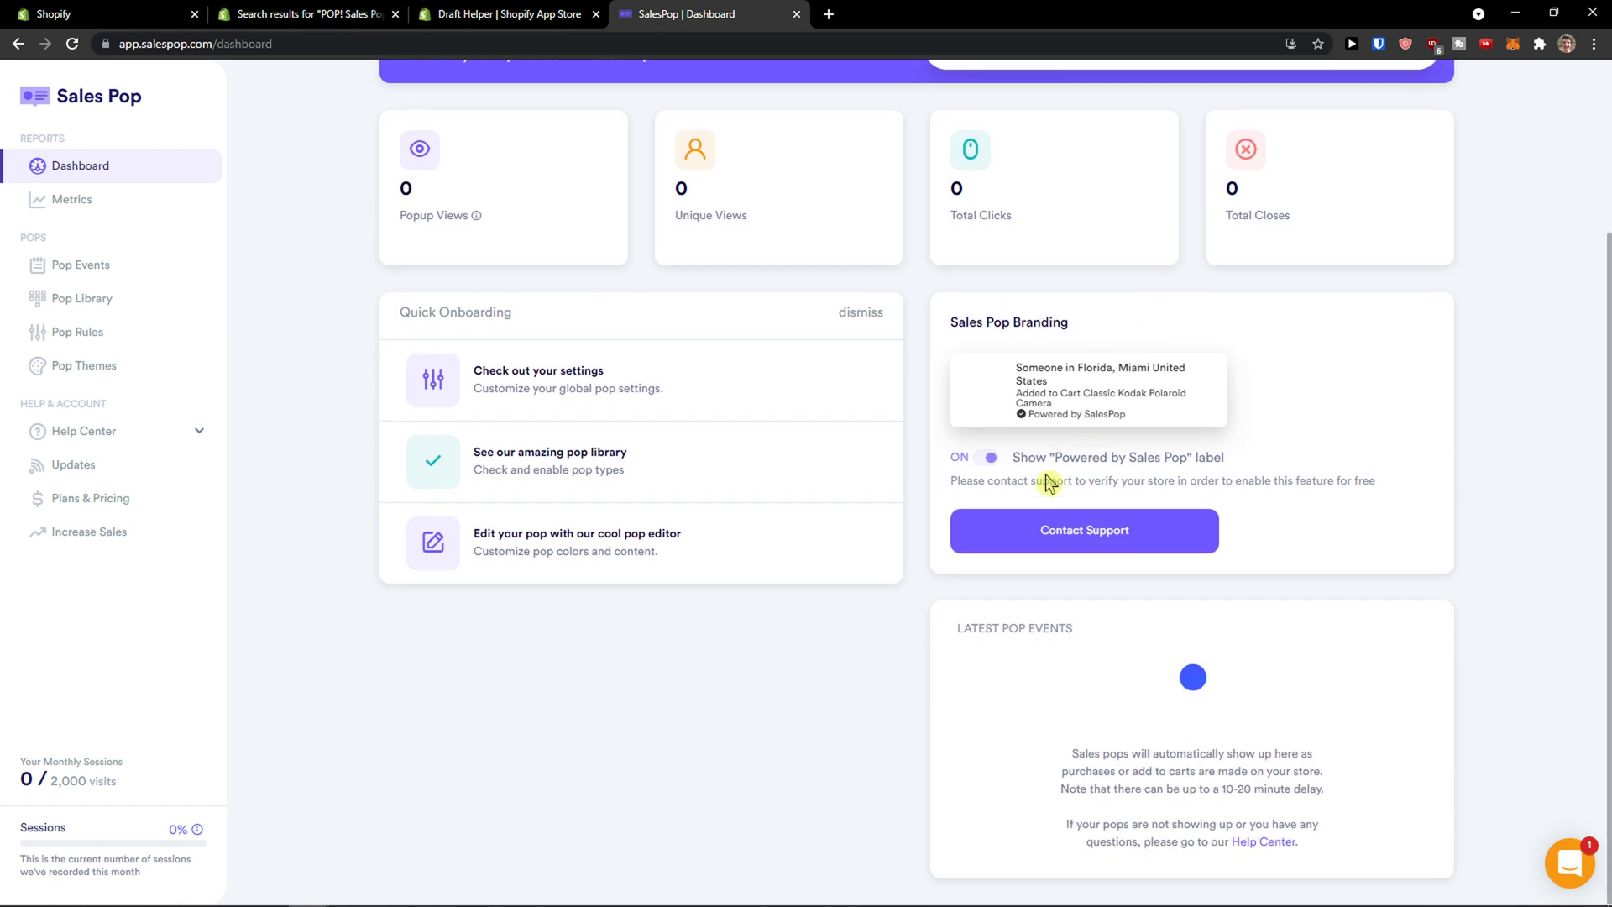
scroll(924, 470, up, 2)
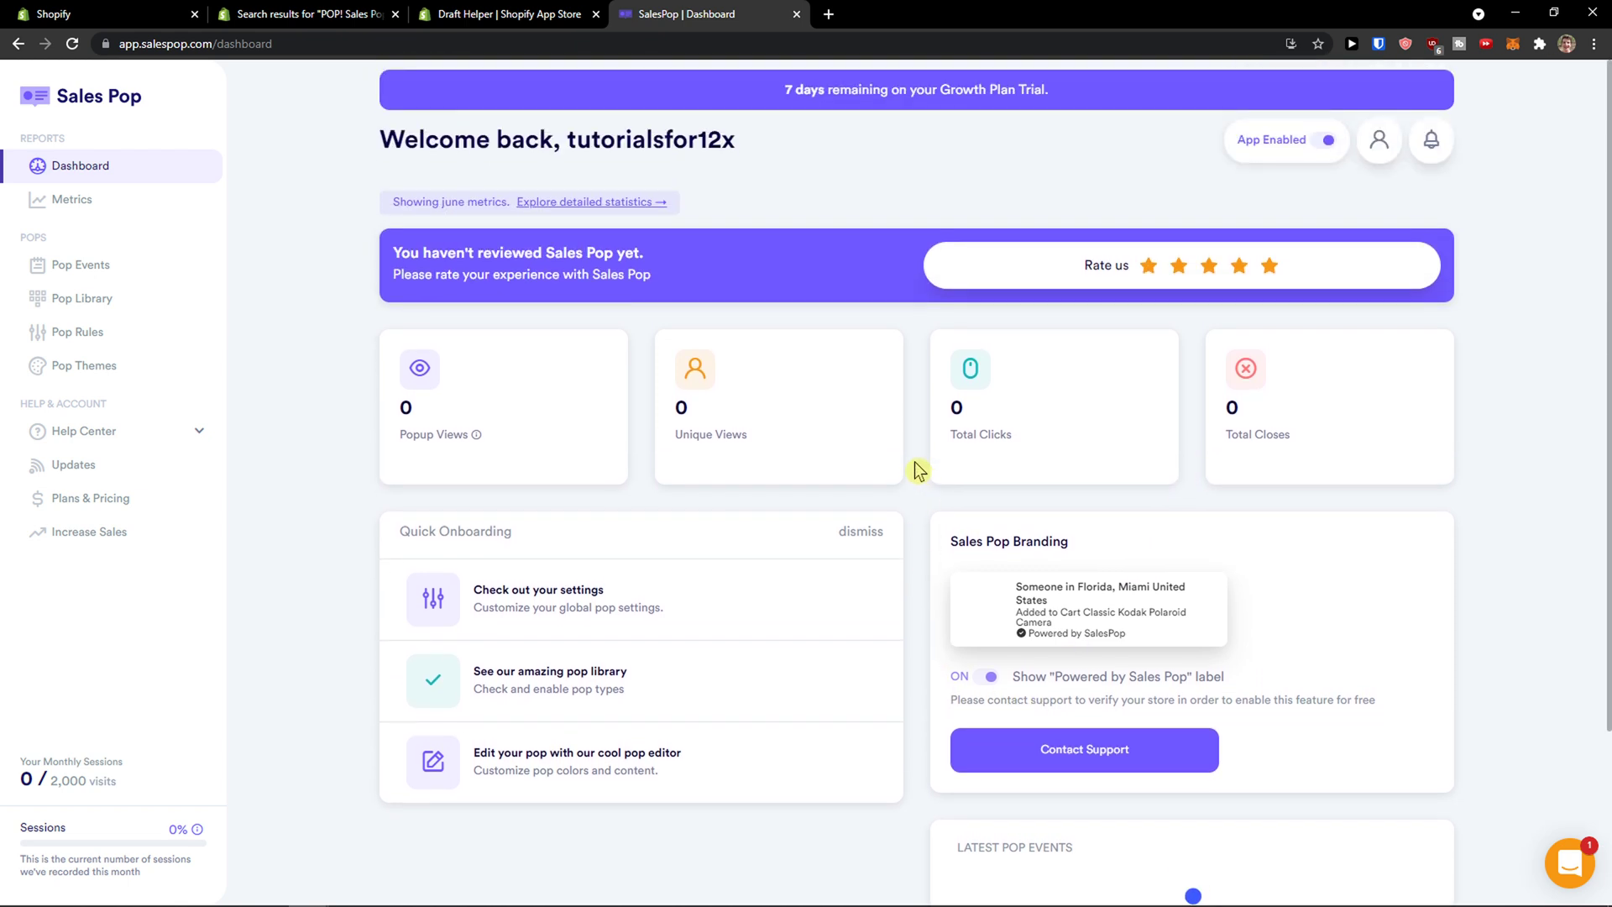
click(92, 204)
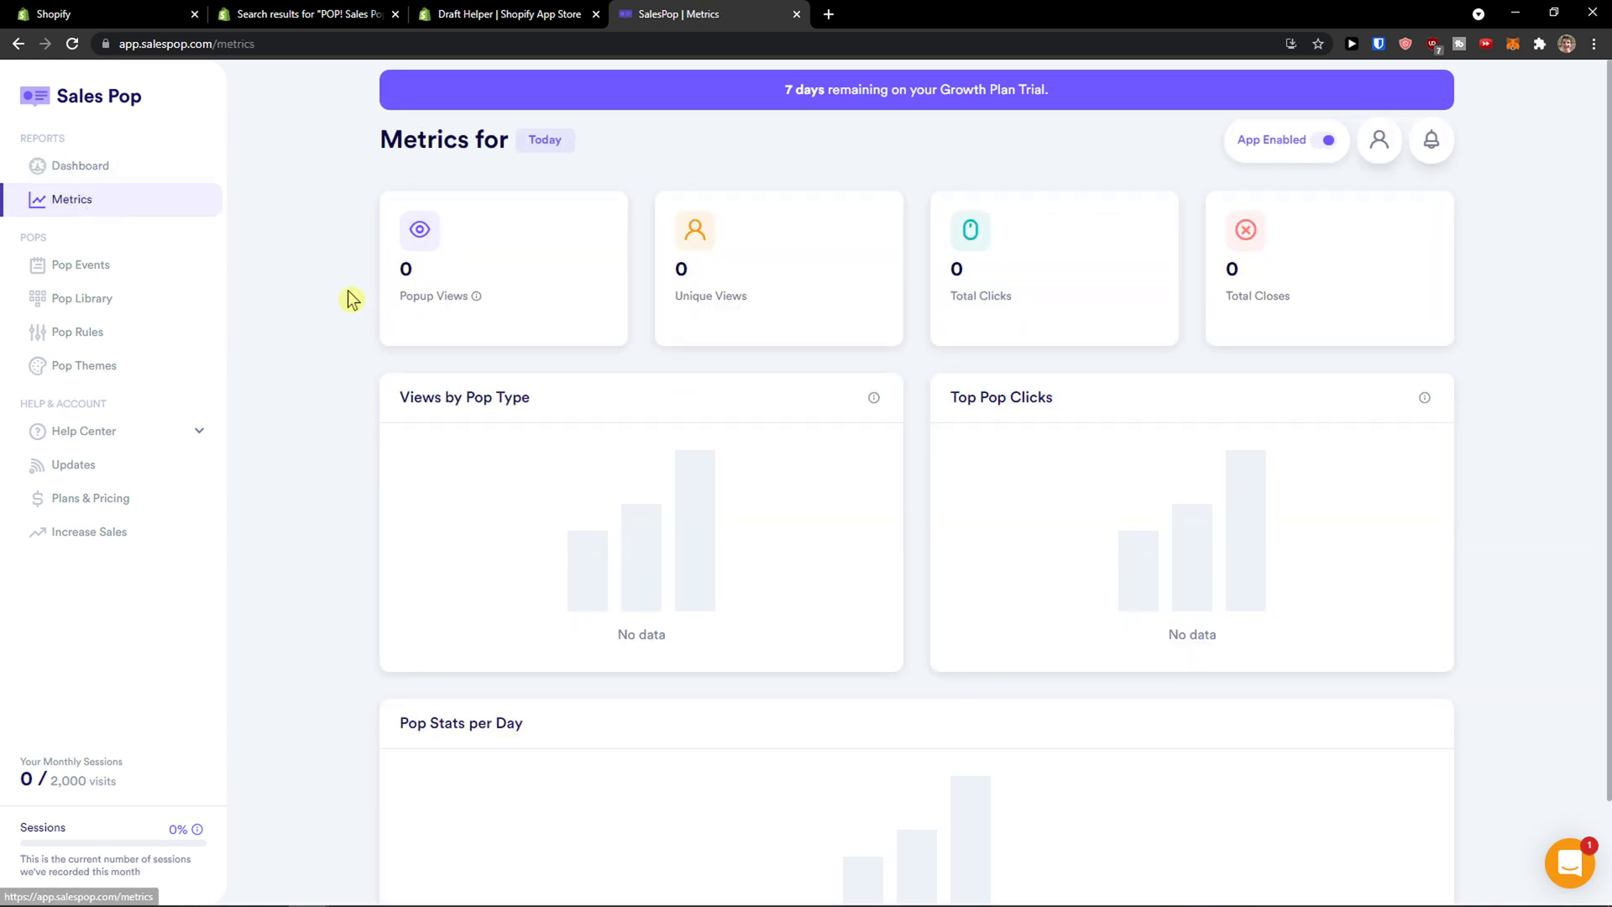
Scroll the empty Metrics charts and bring up the Today date-range options
scroll(340, 295, down, 2)
scroll(341, 296, up, 2)
scroll(334, 295, down, 2)
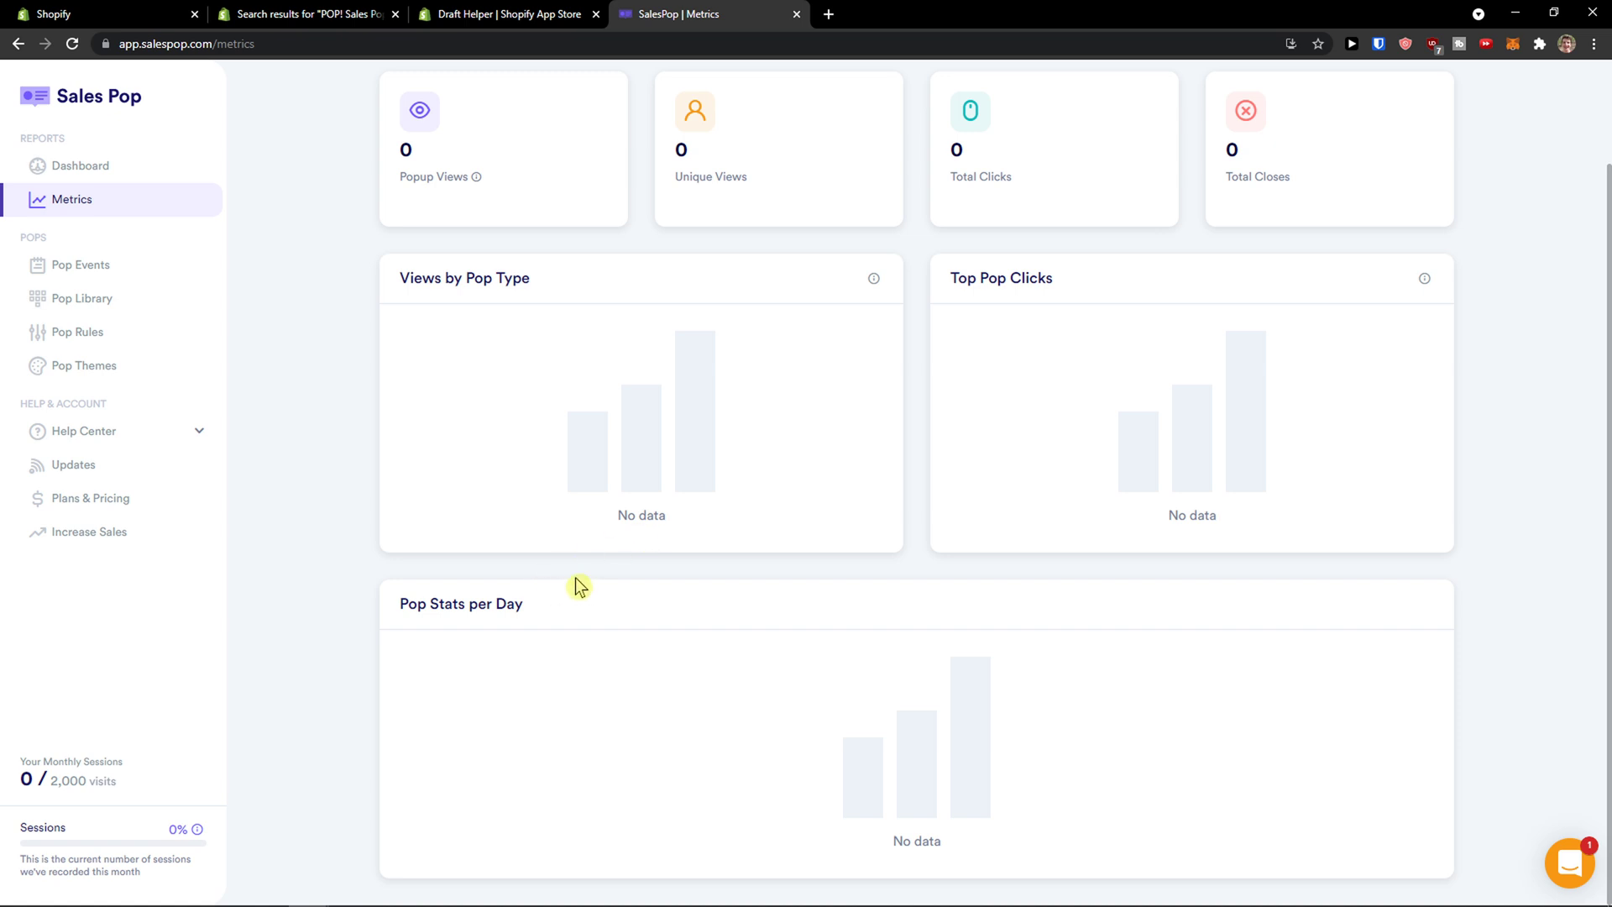
drag(402, 605, 547, 612)
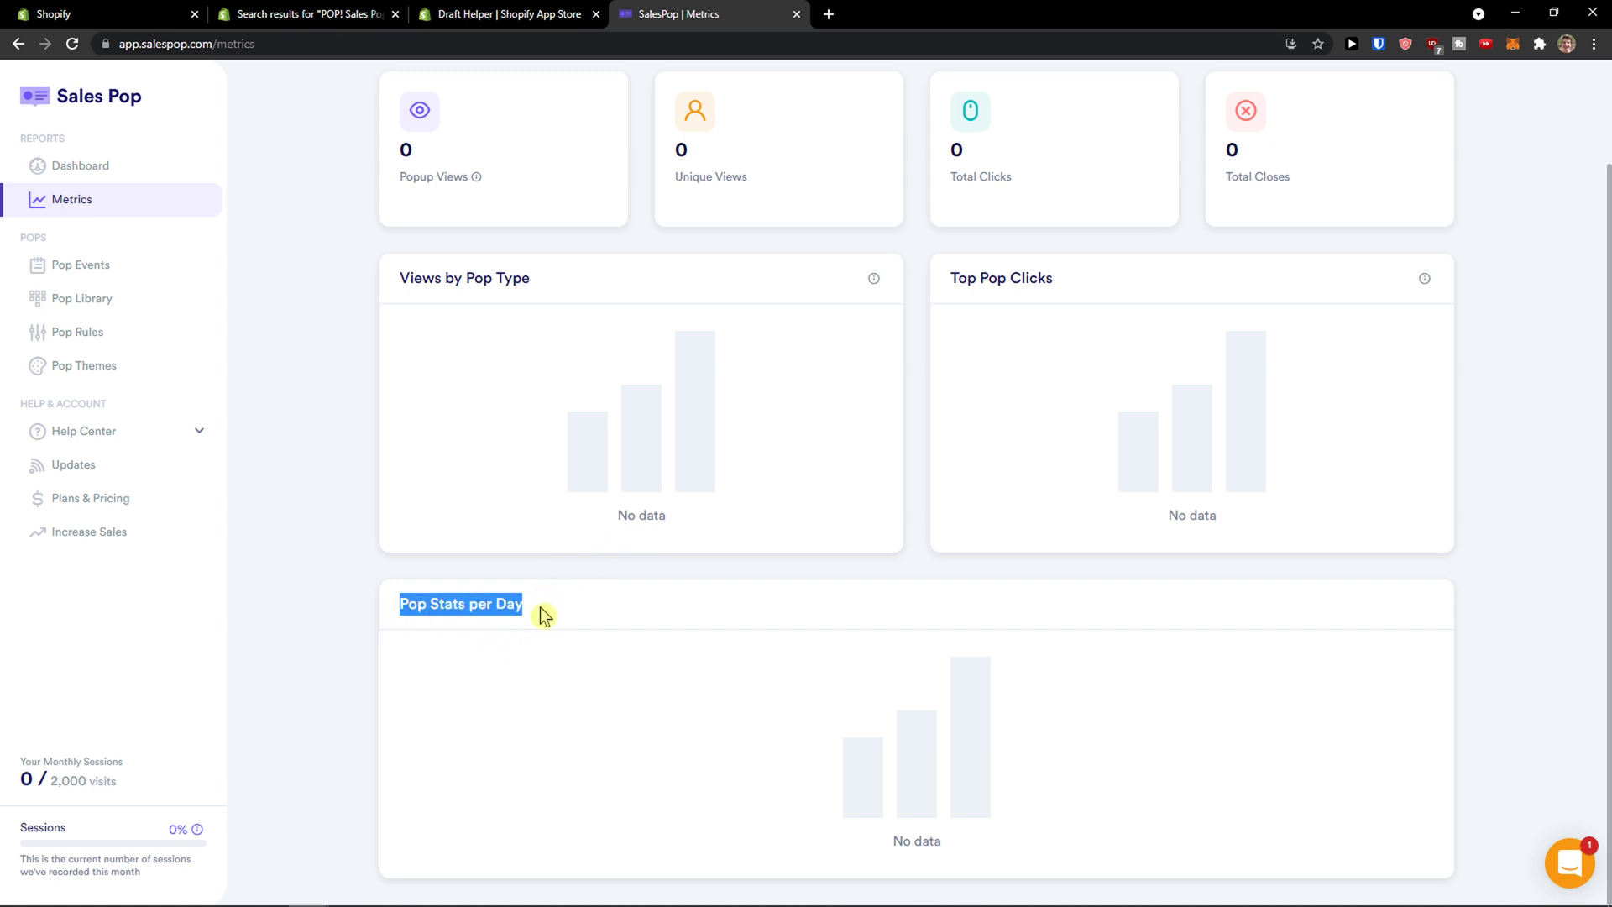
scroll(540, 630, up, 2)
scroll(518, 634, down, 1)
scroll(496, 637, up, 1)
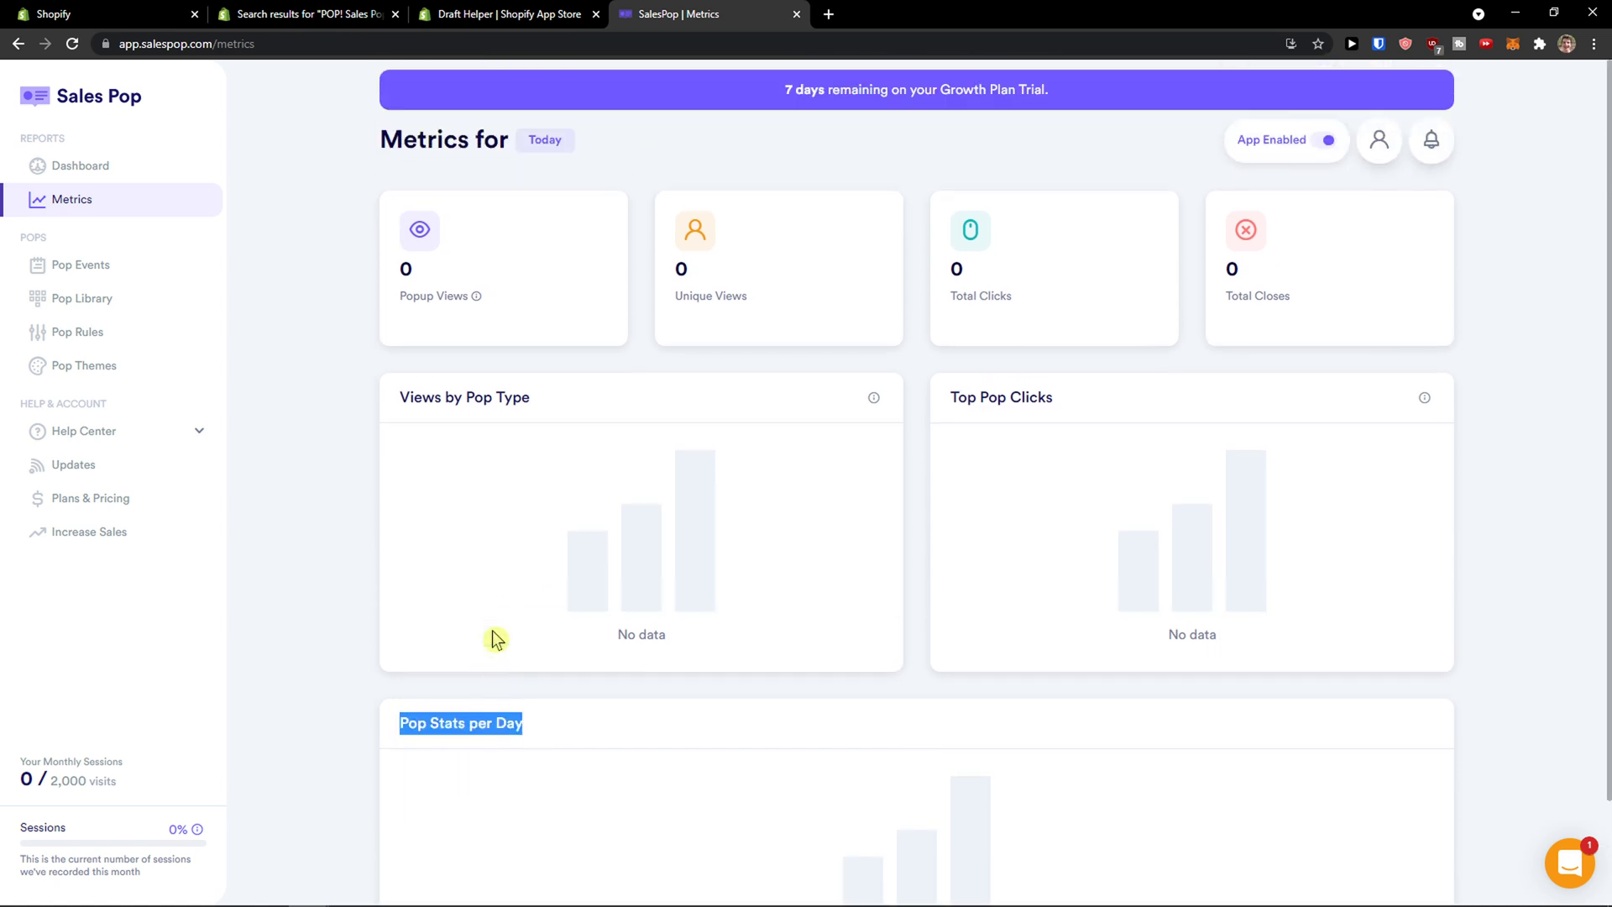
click(559, 141)
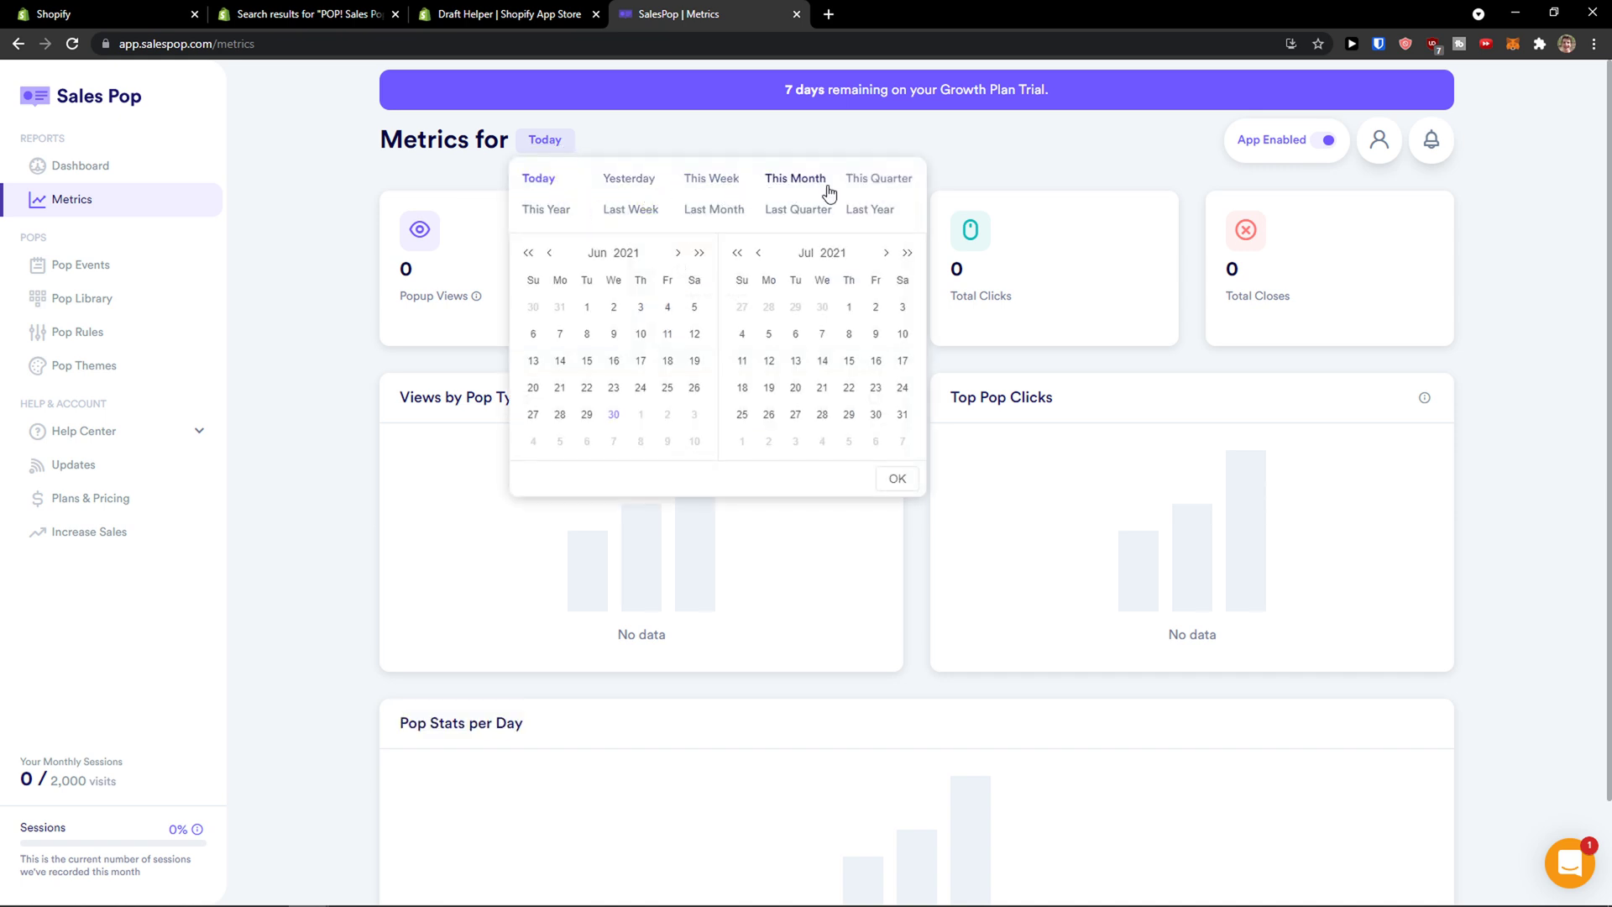
click(92, 274)
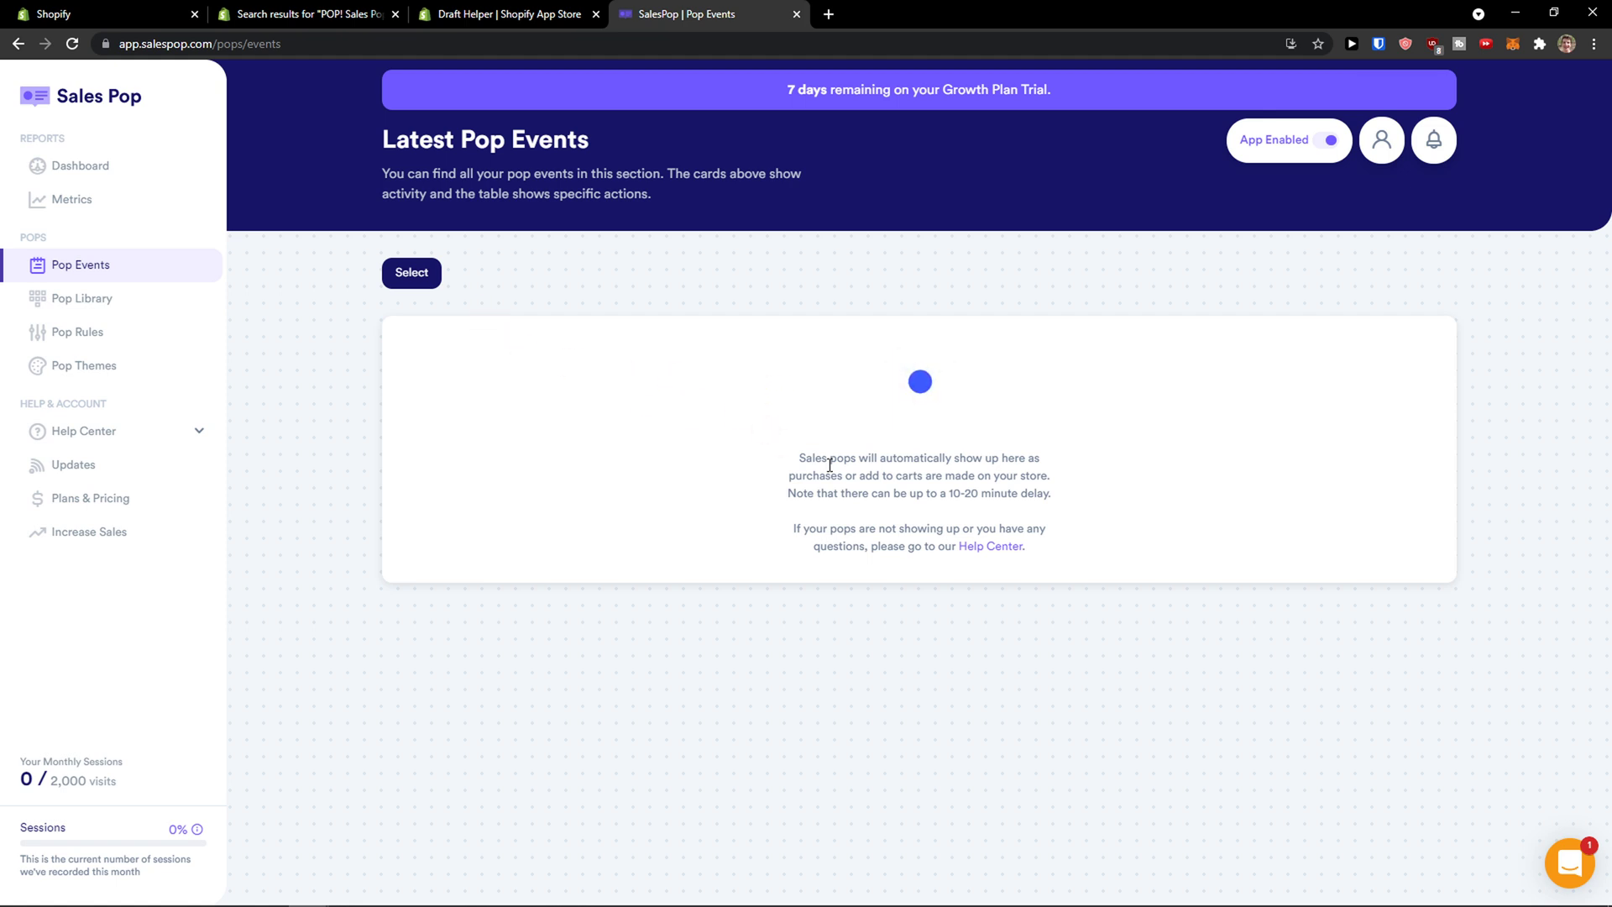
Review the empty Latest Pop Events page, then show Add to Carts in the Pop Library
drag(825, 460, 906, 482)
click(906, 483)
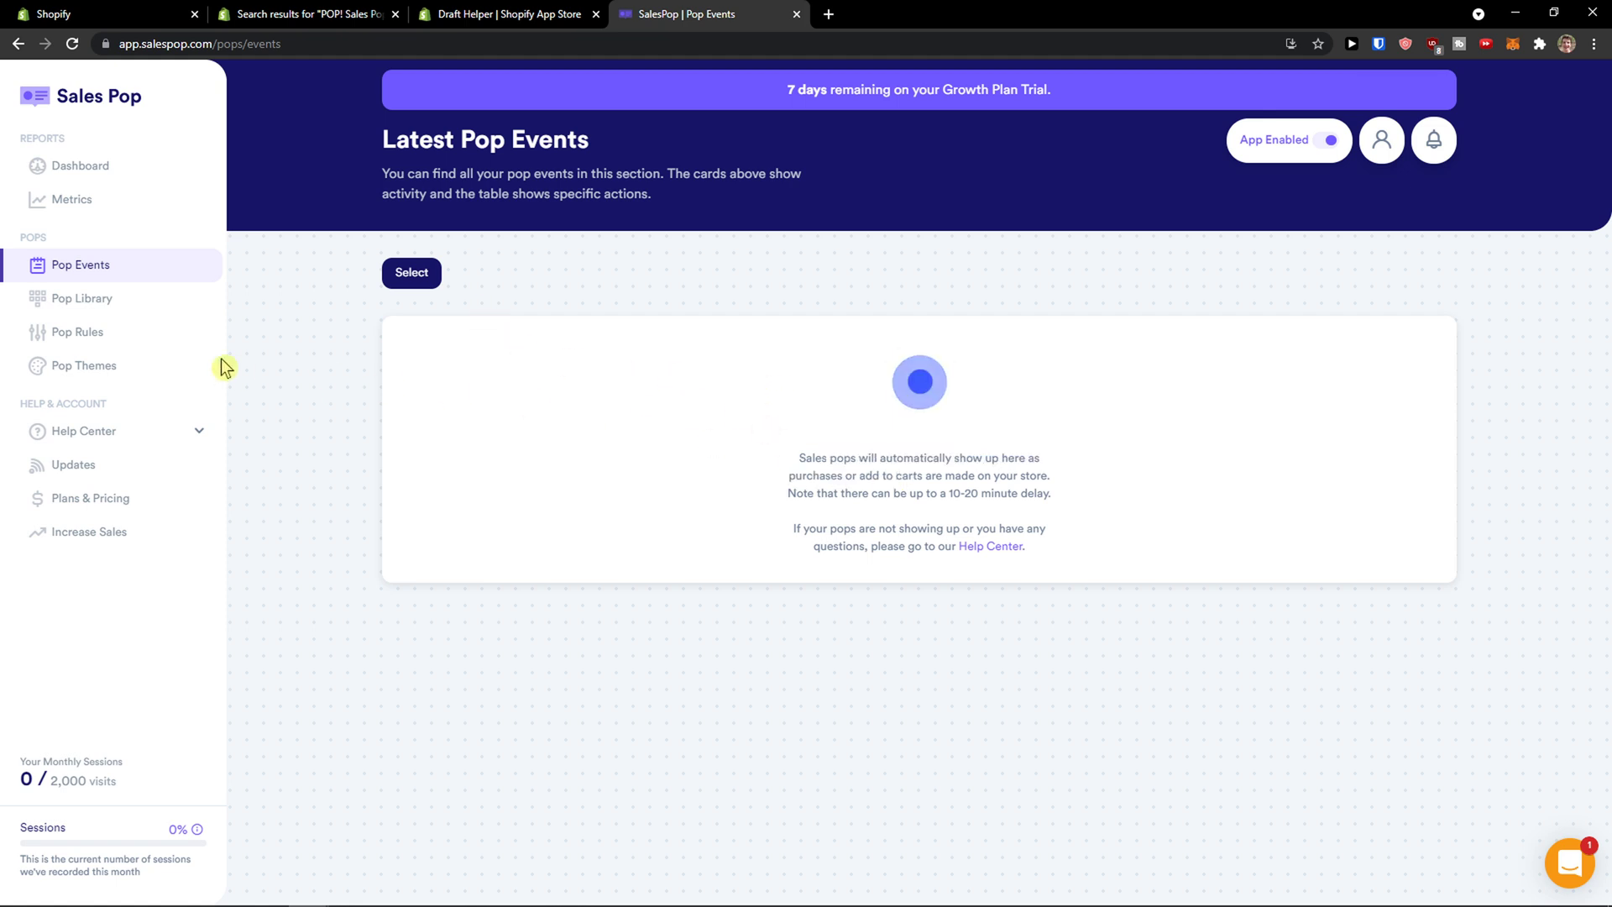
click(71, 301)
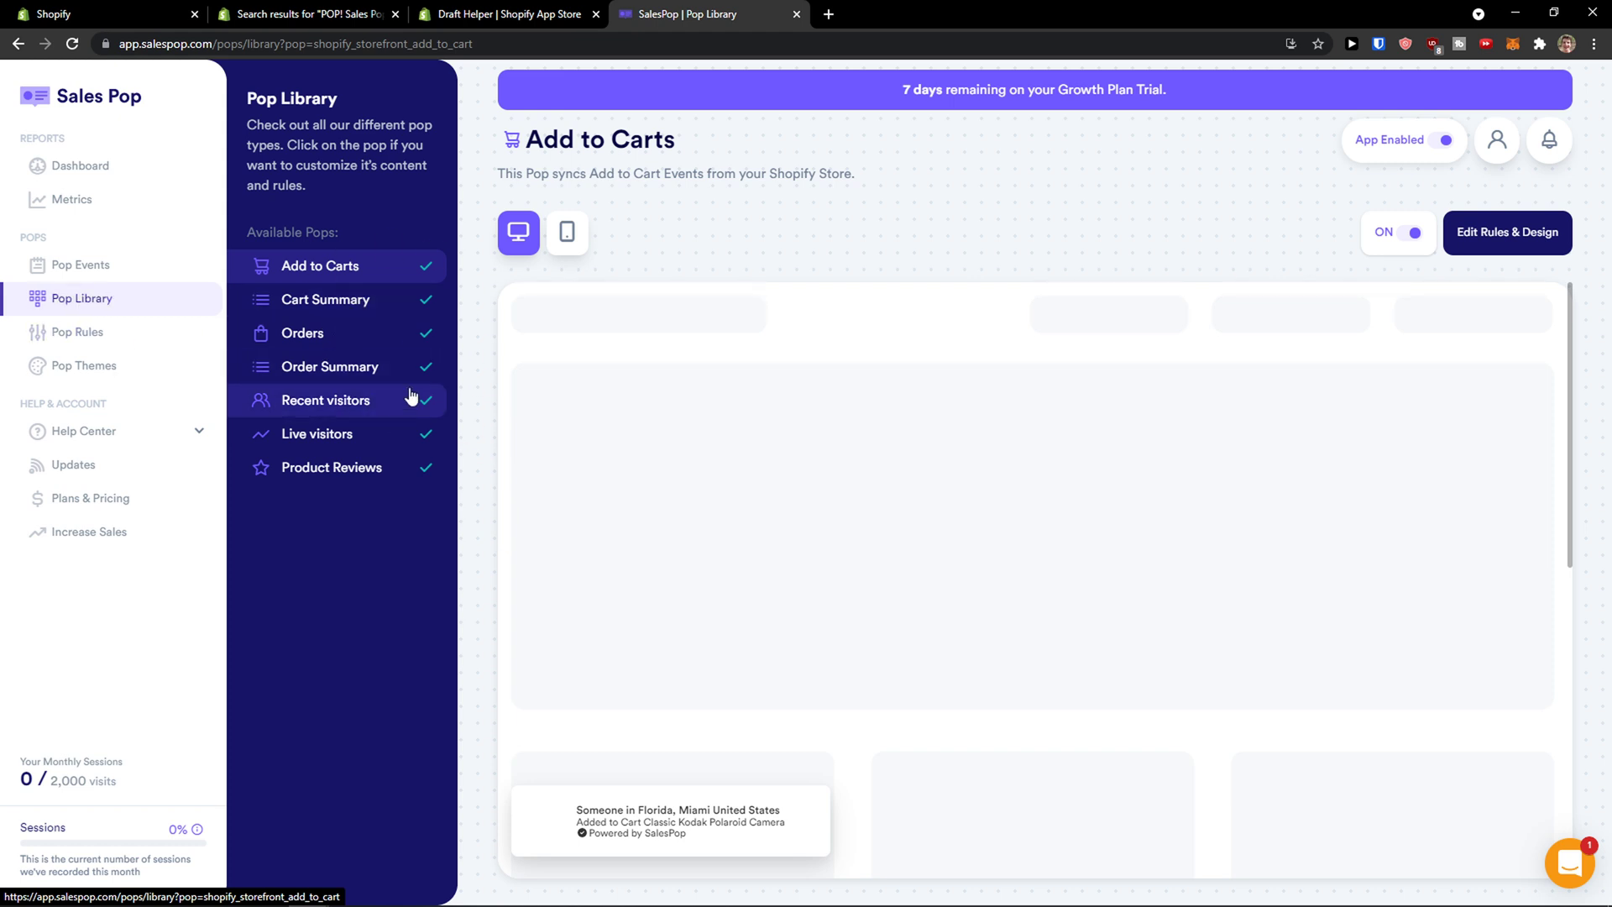
click(52, 336)
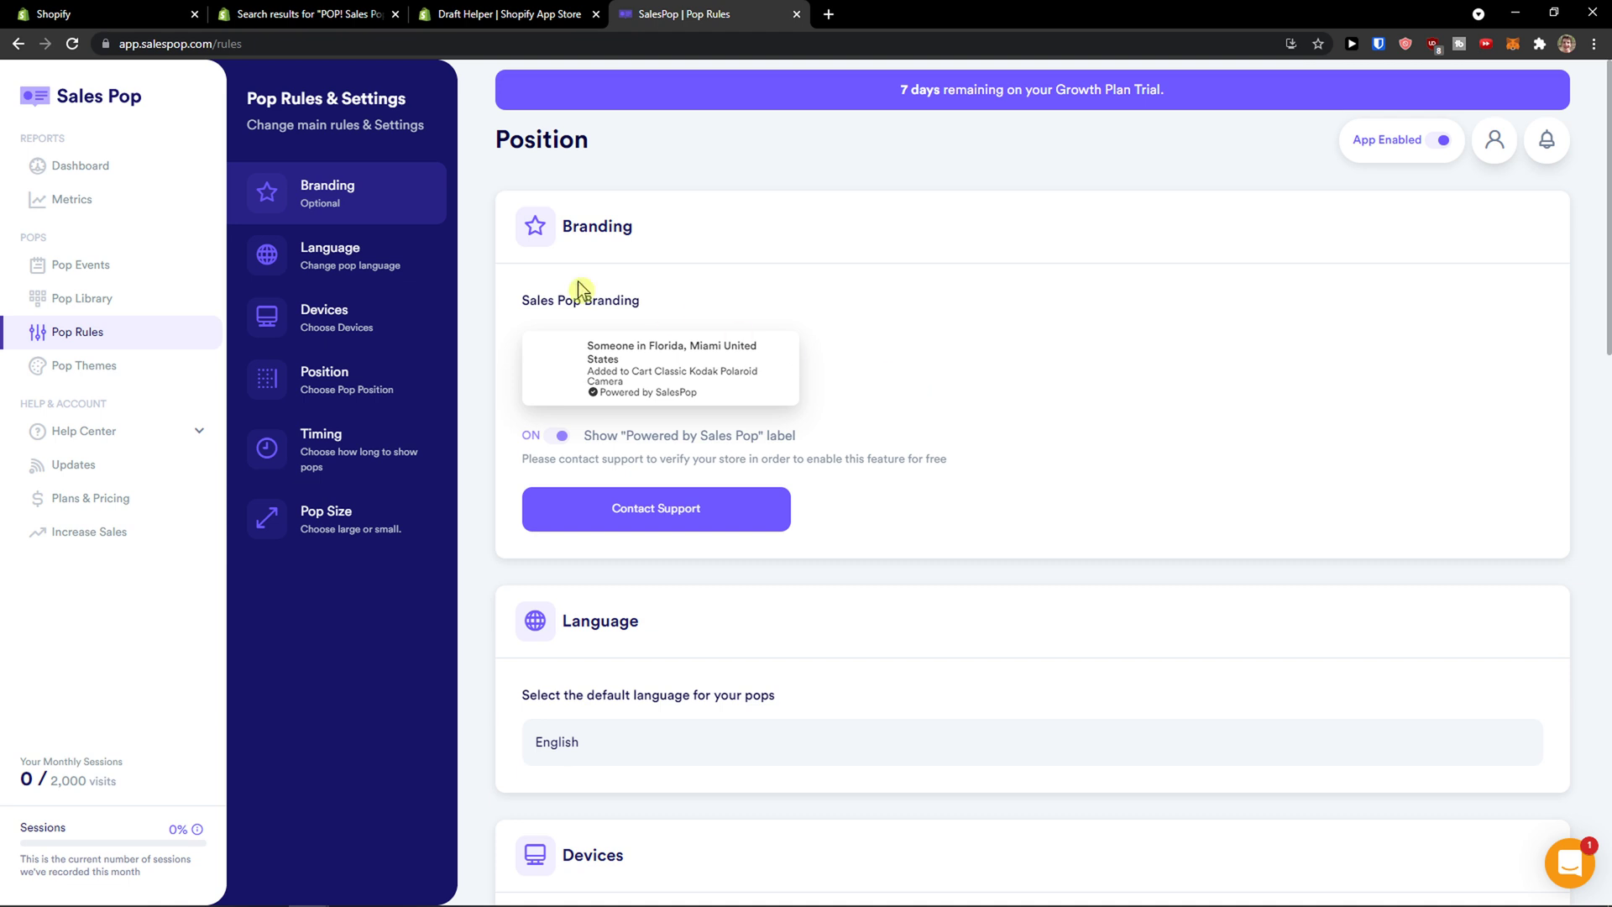
Scroll through the Pop Rules settings down to the pop display duration options
scroll(529, 299, down, 3)
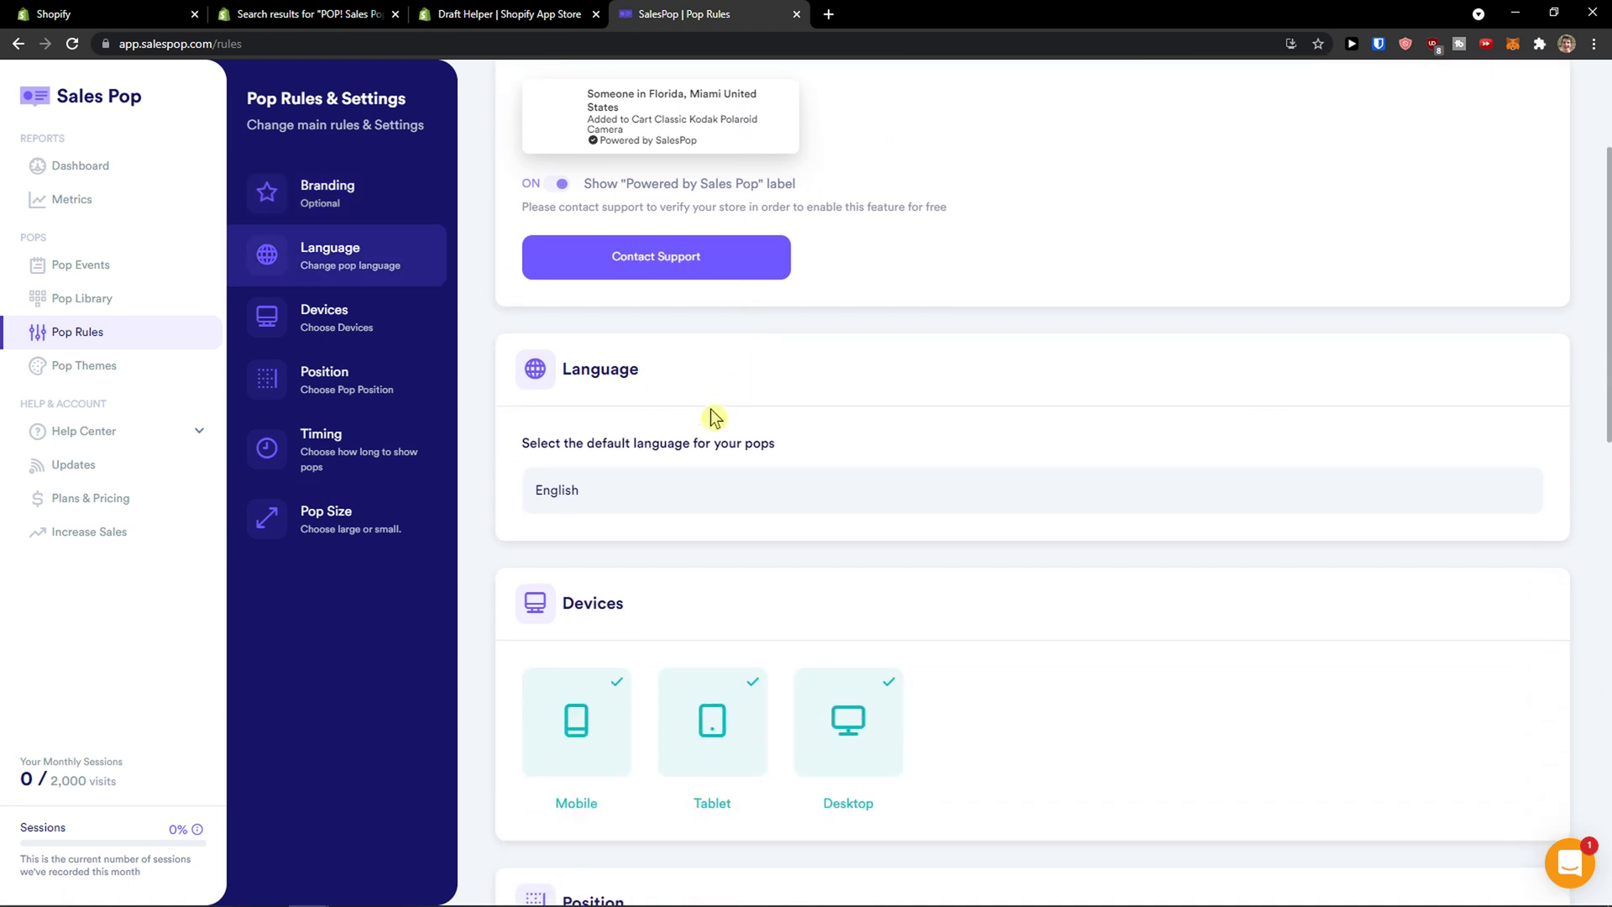
scroll(711, 417, down, 1)
scroll(658, 419, down, 2)
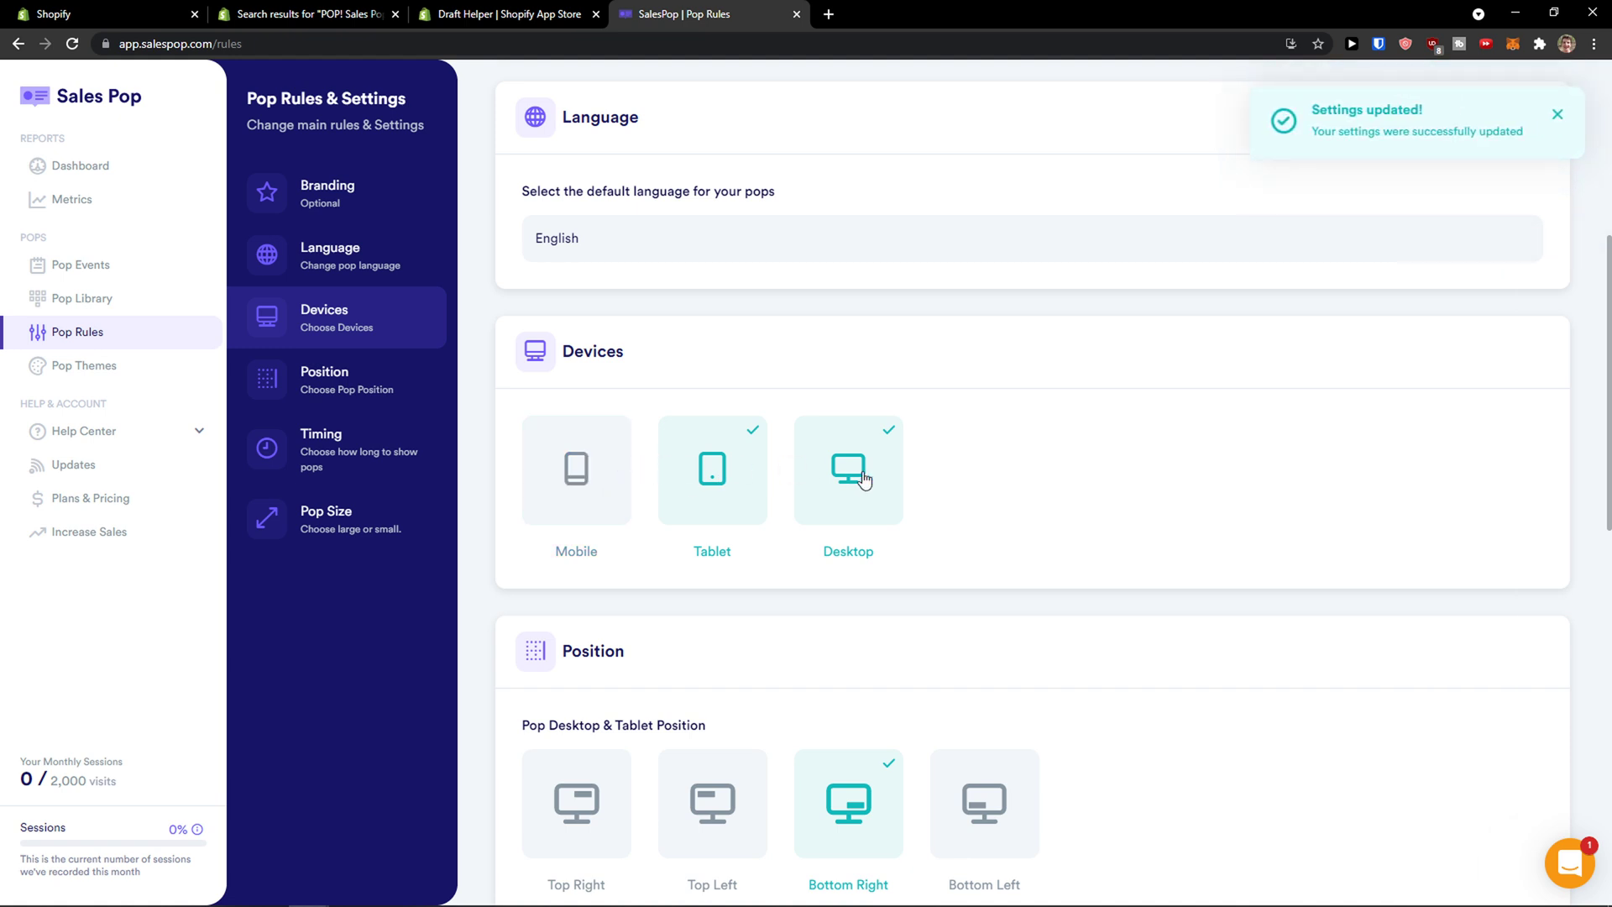
scroll(856, 471, down, 3)
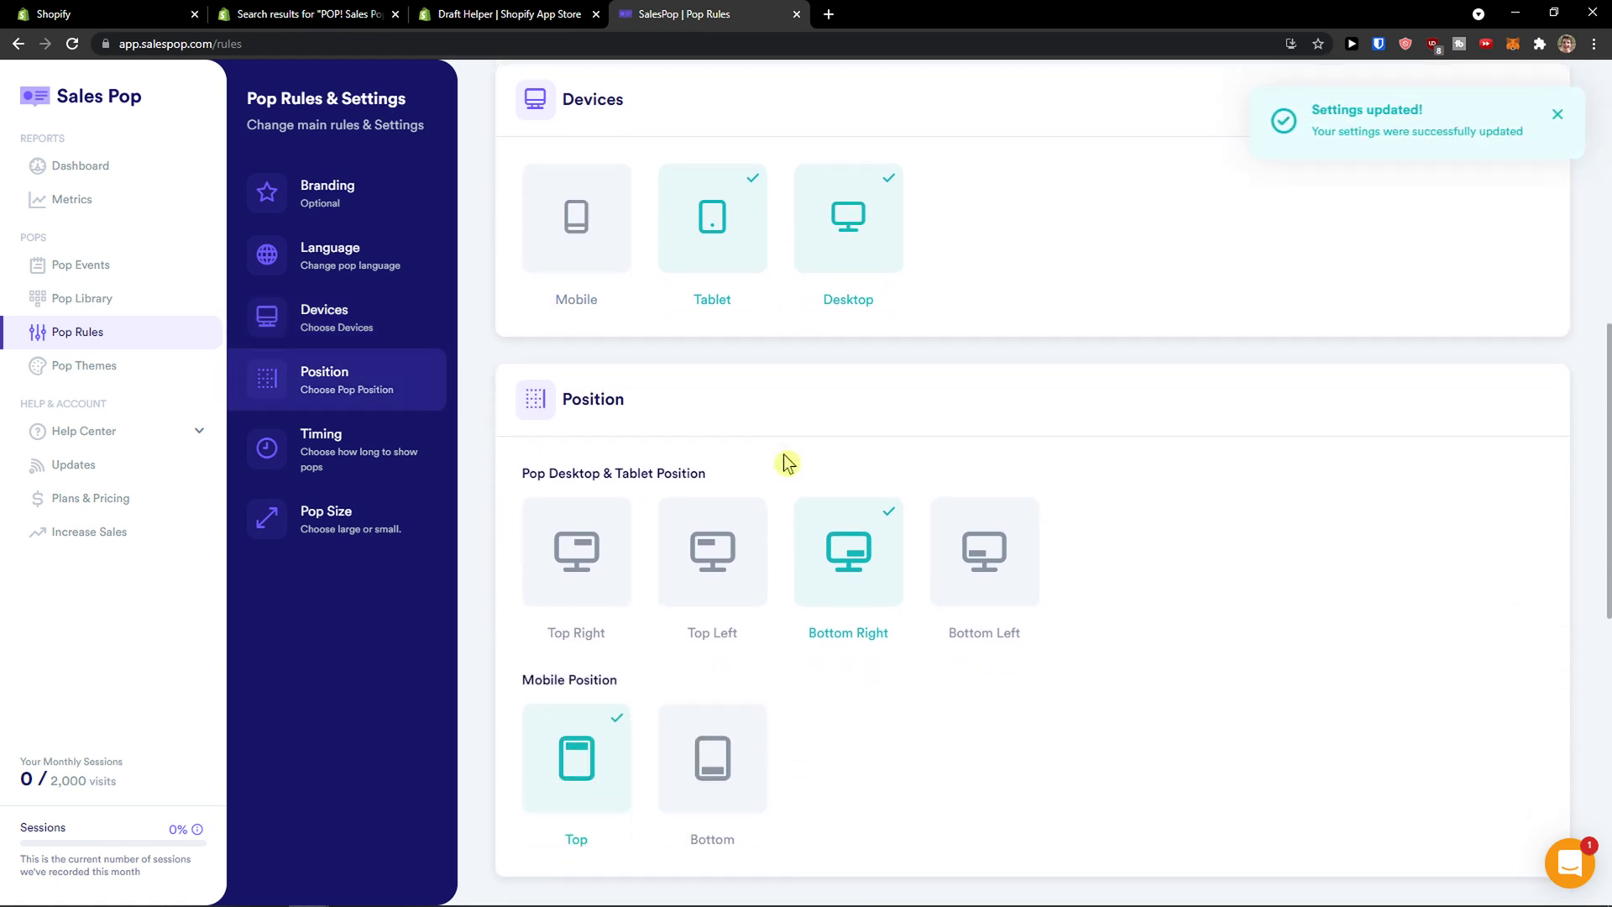
scroll(621, 495, down, 1)
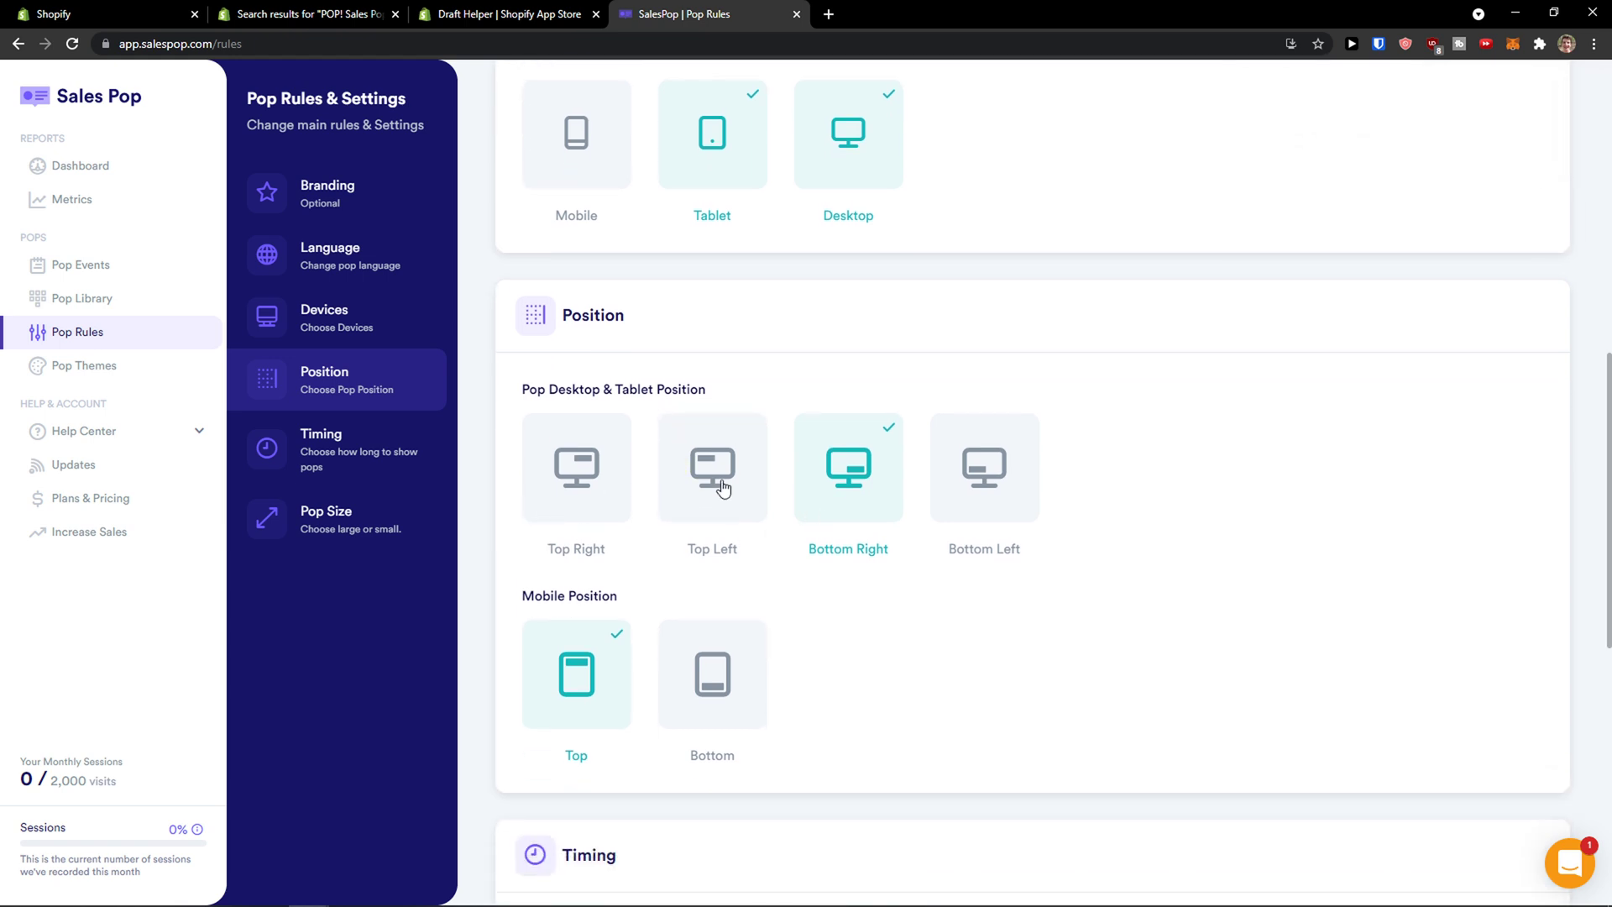
scroll(668, 487, down, 1)
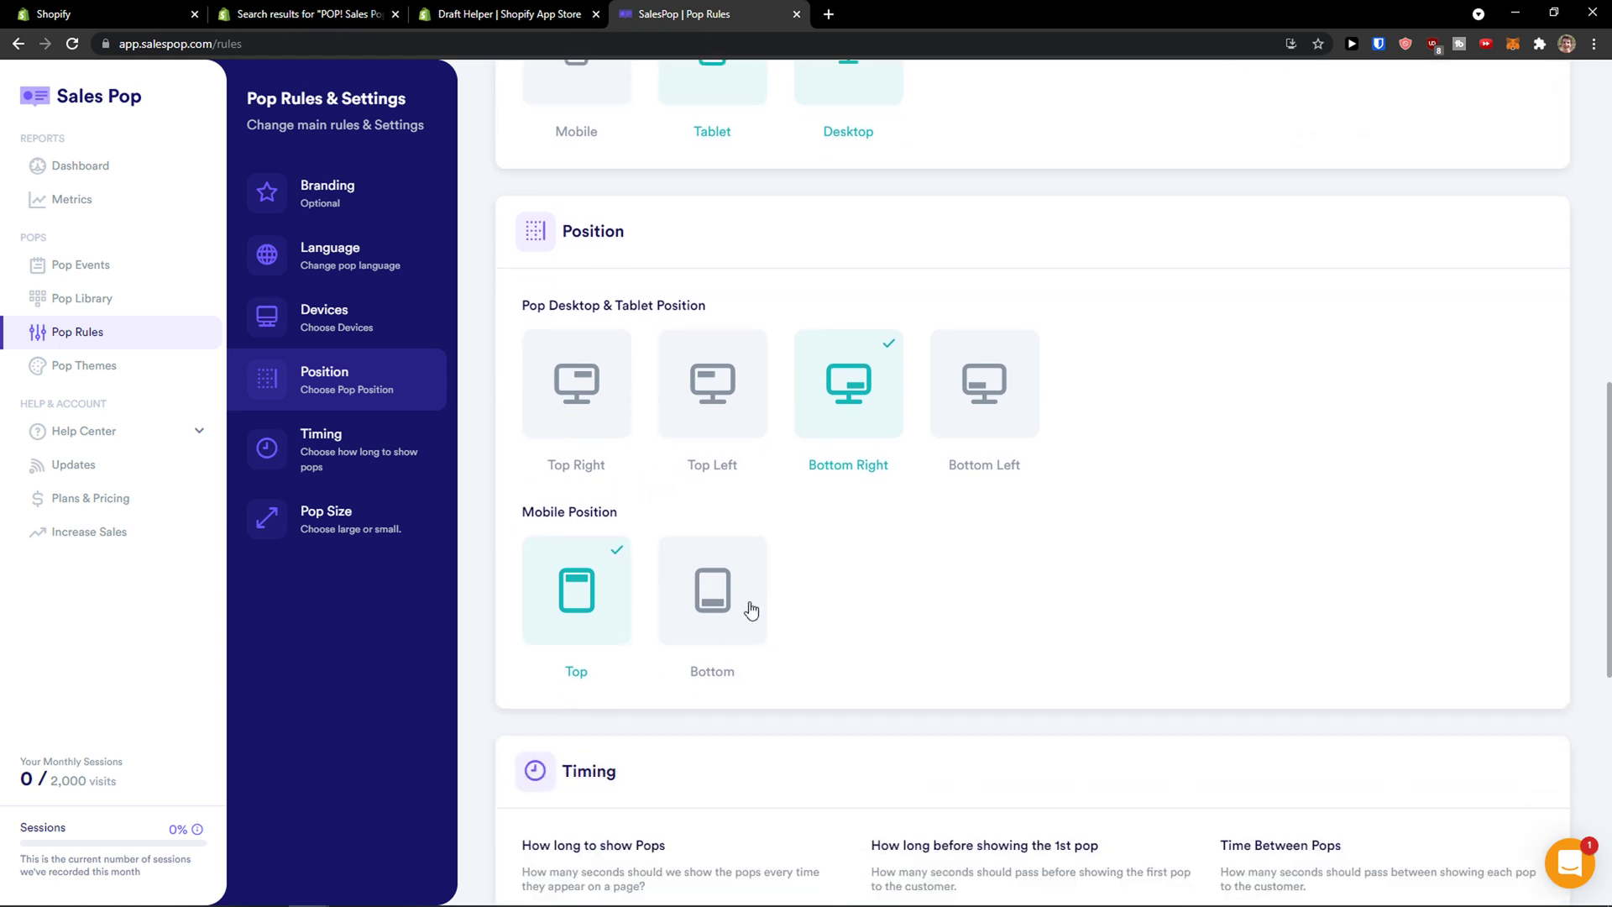
scroll(713, 588, down, 4)
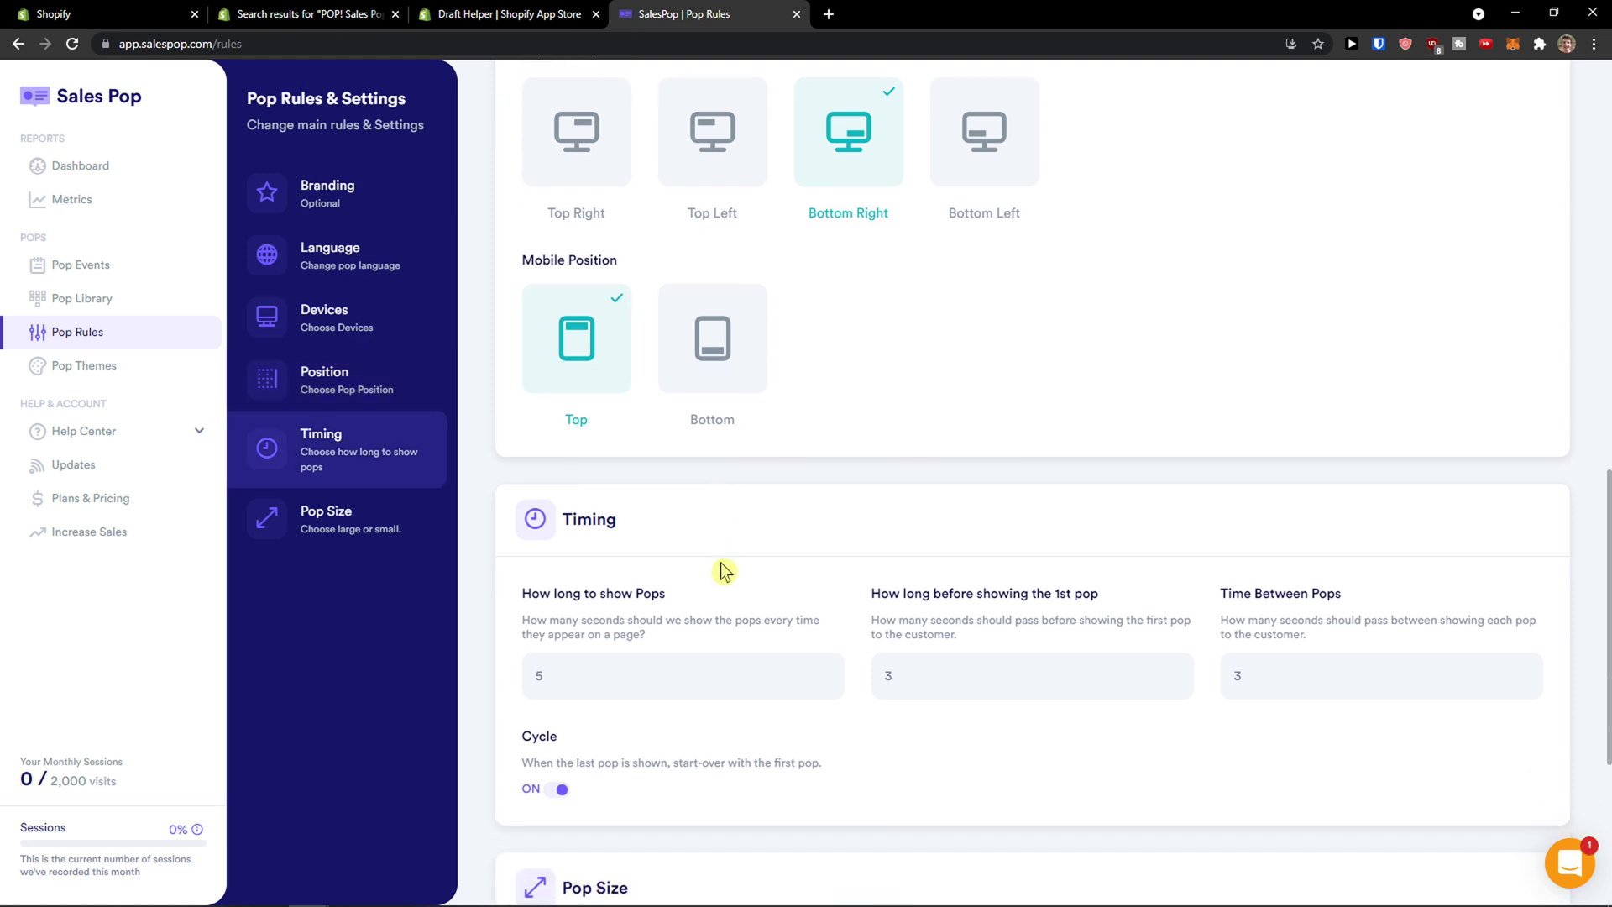
scroll(671, 512, down, 2)
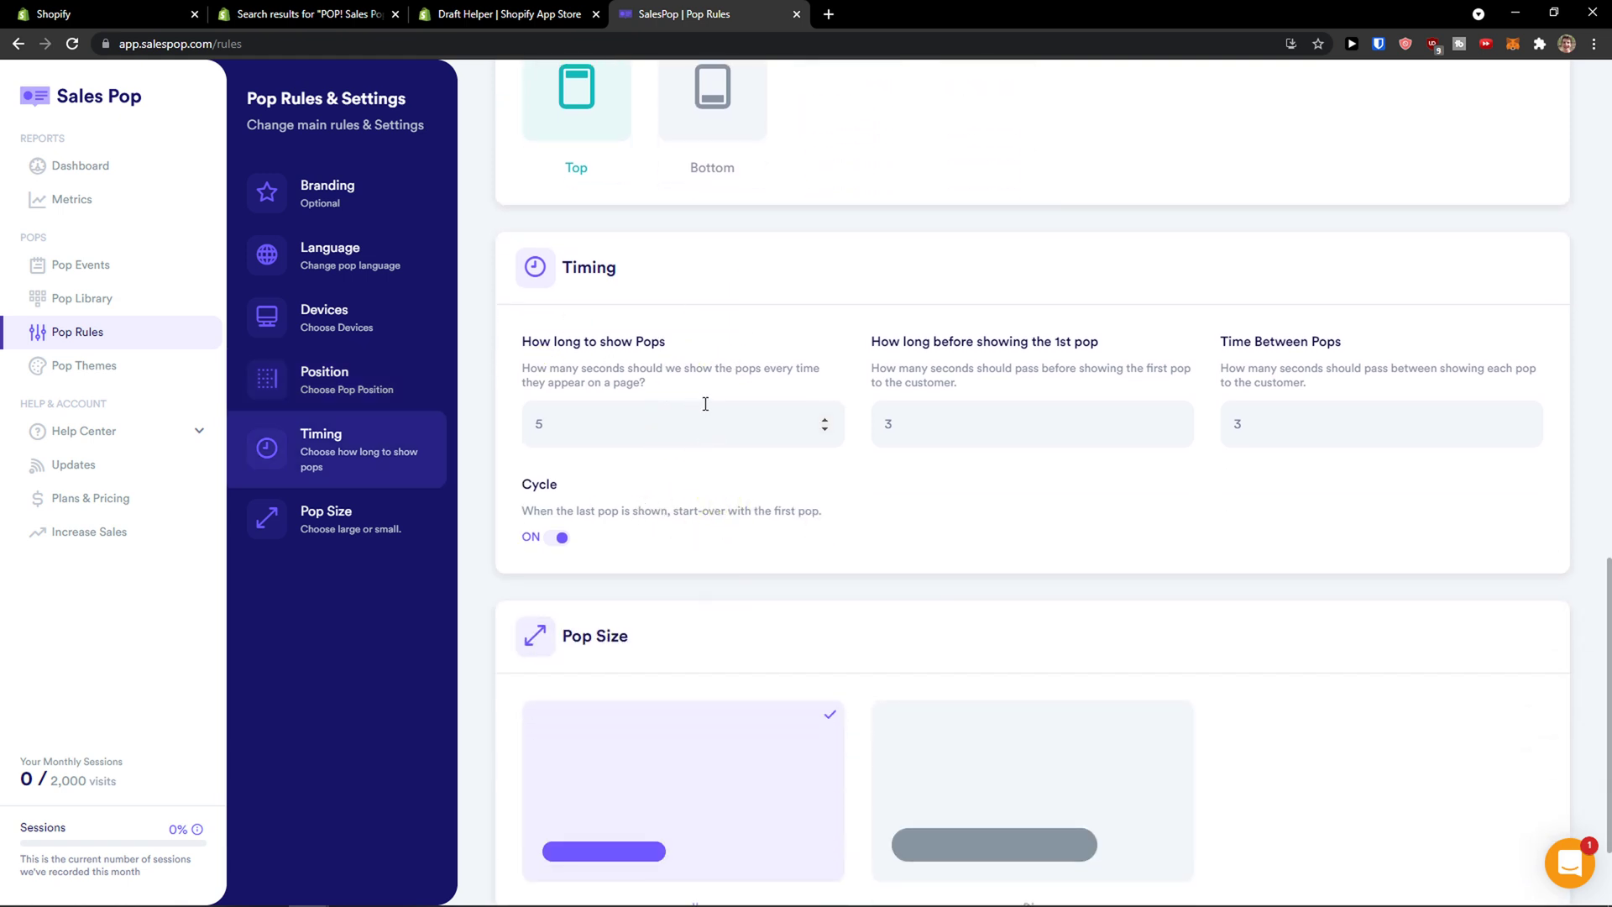
drag(522, 341, 672, 344)
drag(537, 368, 681, 397)
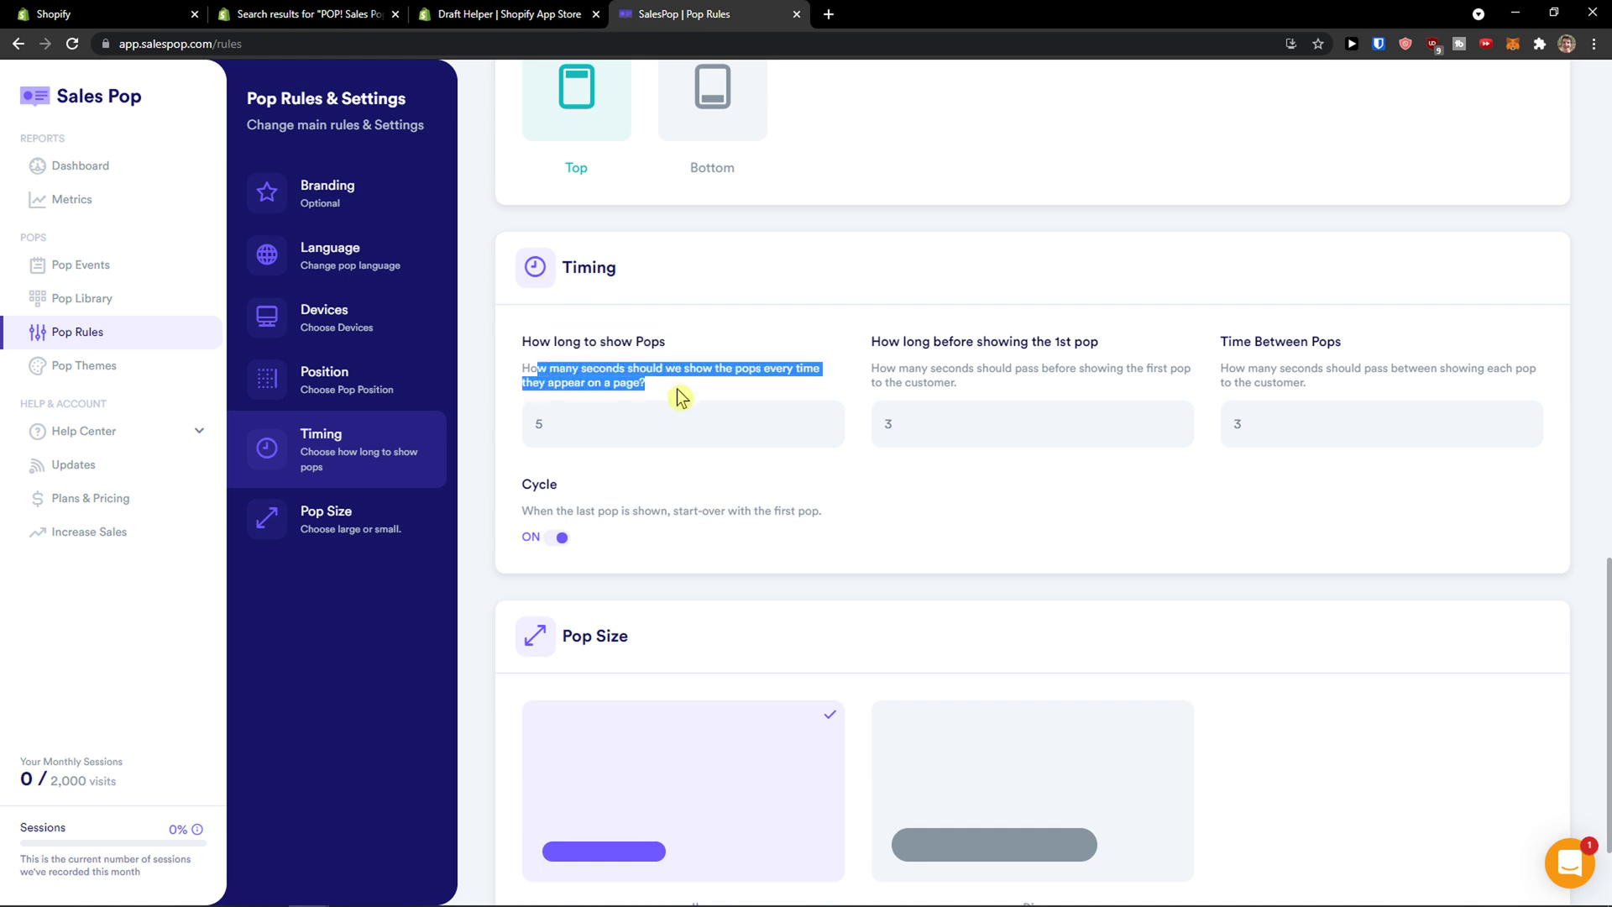
click(951, 351)
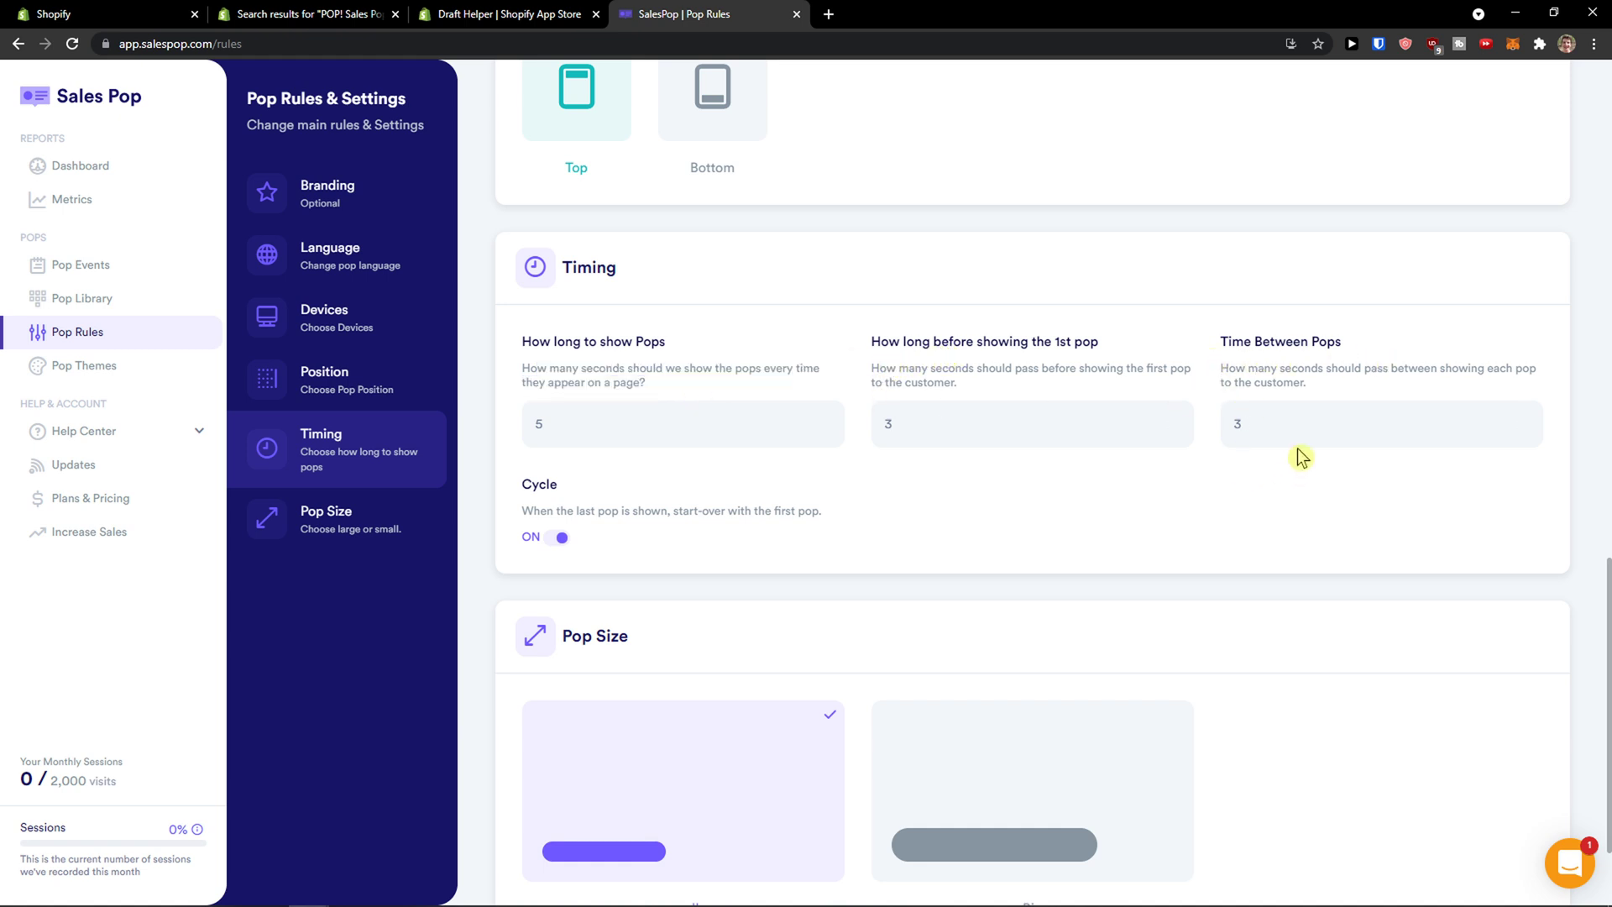
Set the first-pop delay to 2 seconds and Time Between Pops to 5 seconds
click(1175, 420)
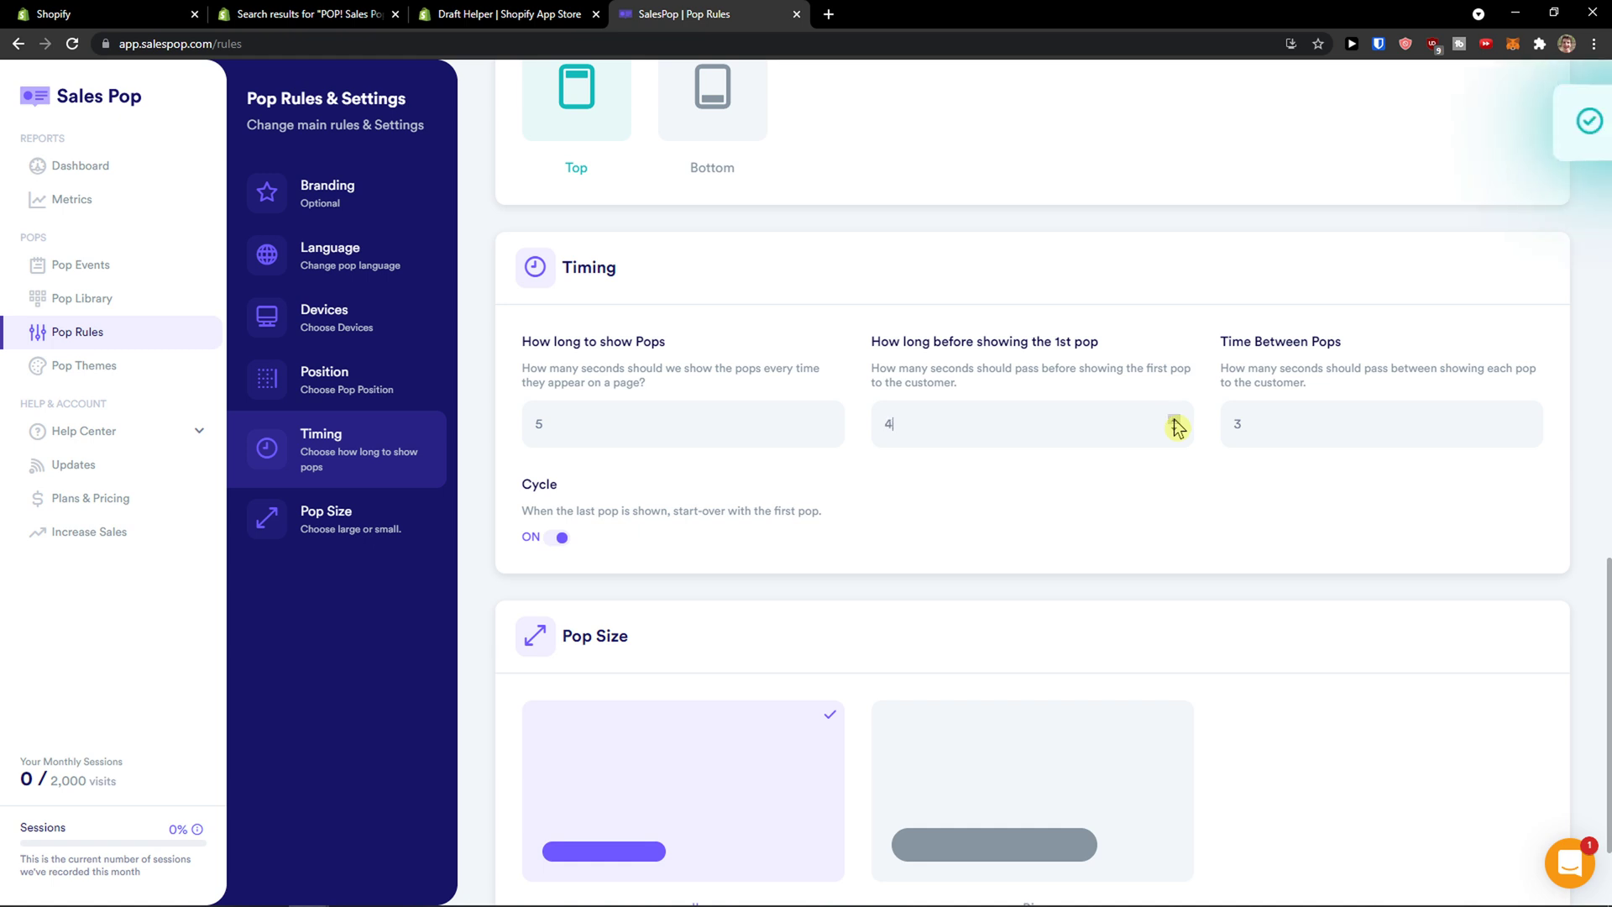
click(1524, 420)
click(1524, 421)
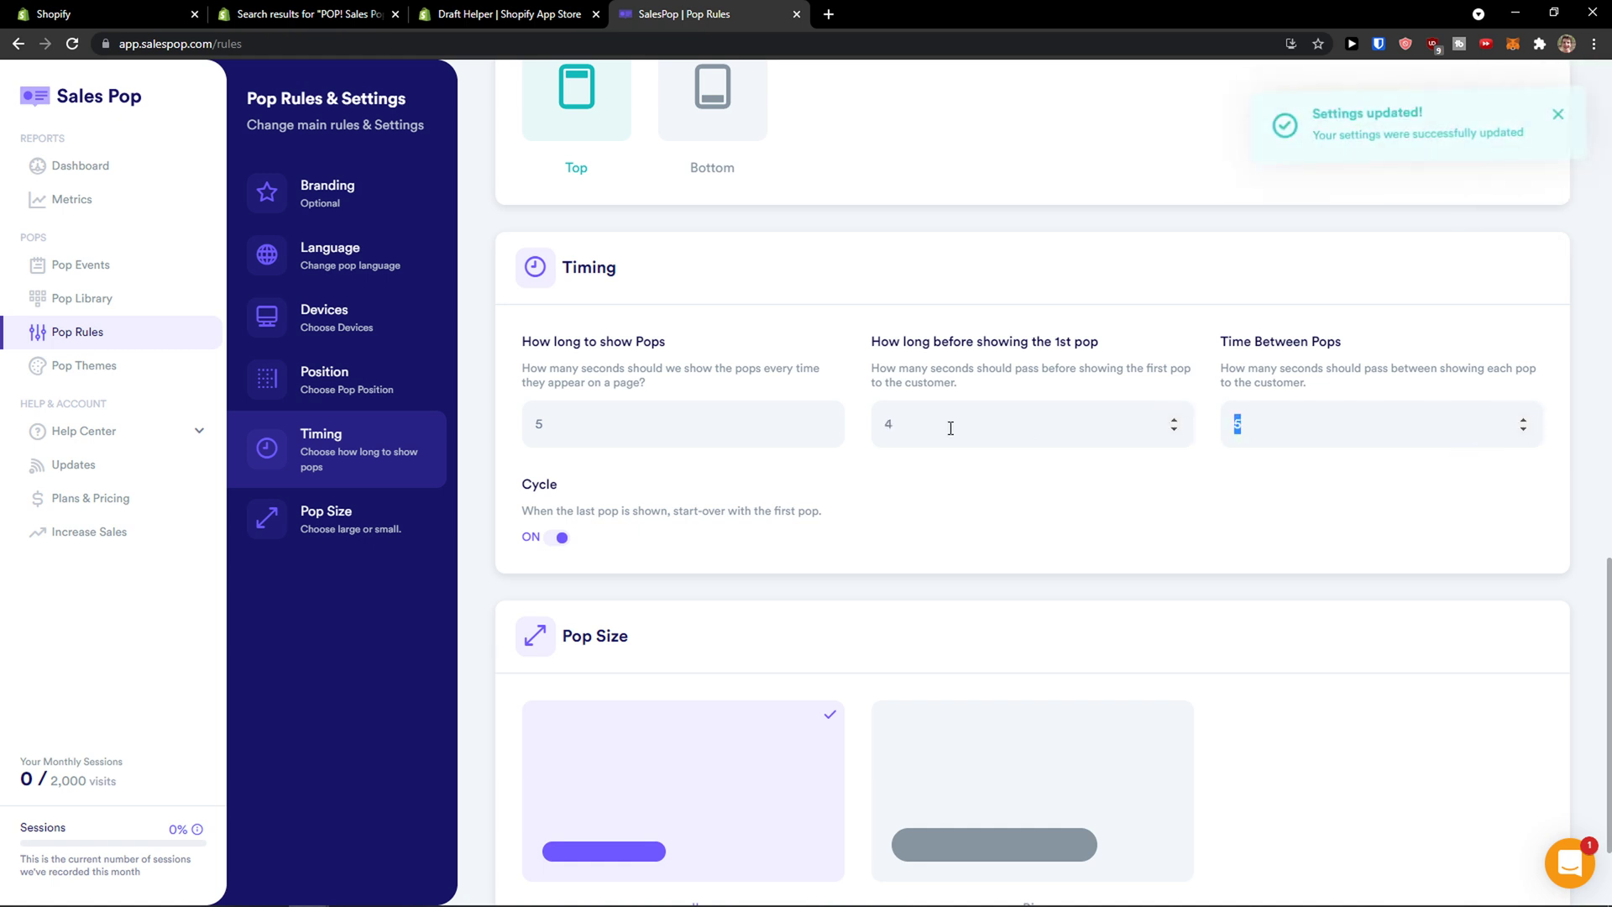
click(920, 425)
scroll(912, 424, down, 1)
scroll(904, 432, up, 2)
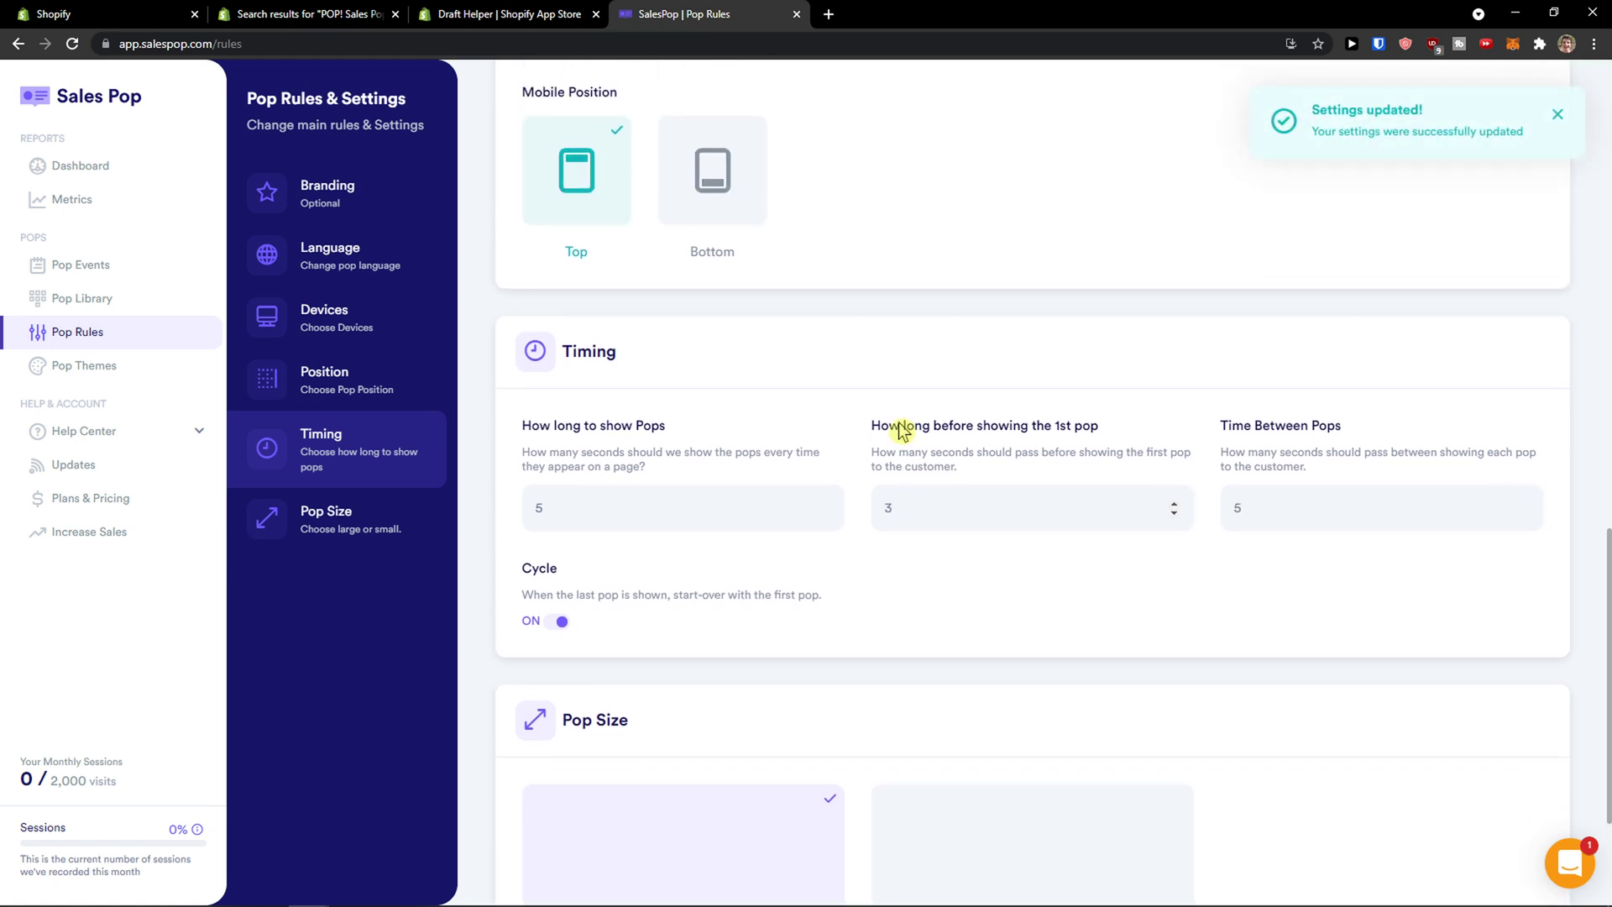
scroll(901, 421, down, 1)
key(BackSpace)
text(3)
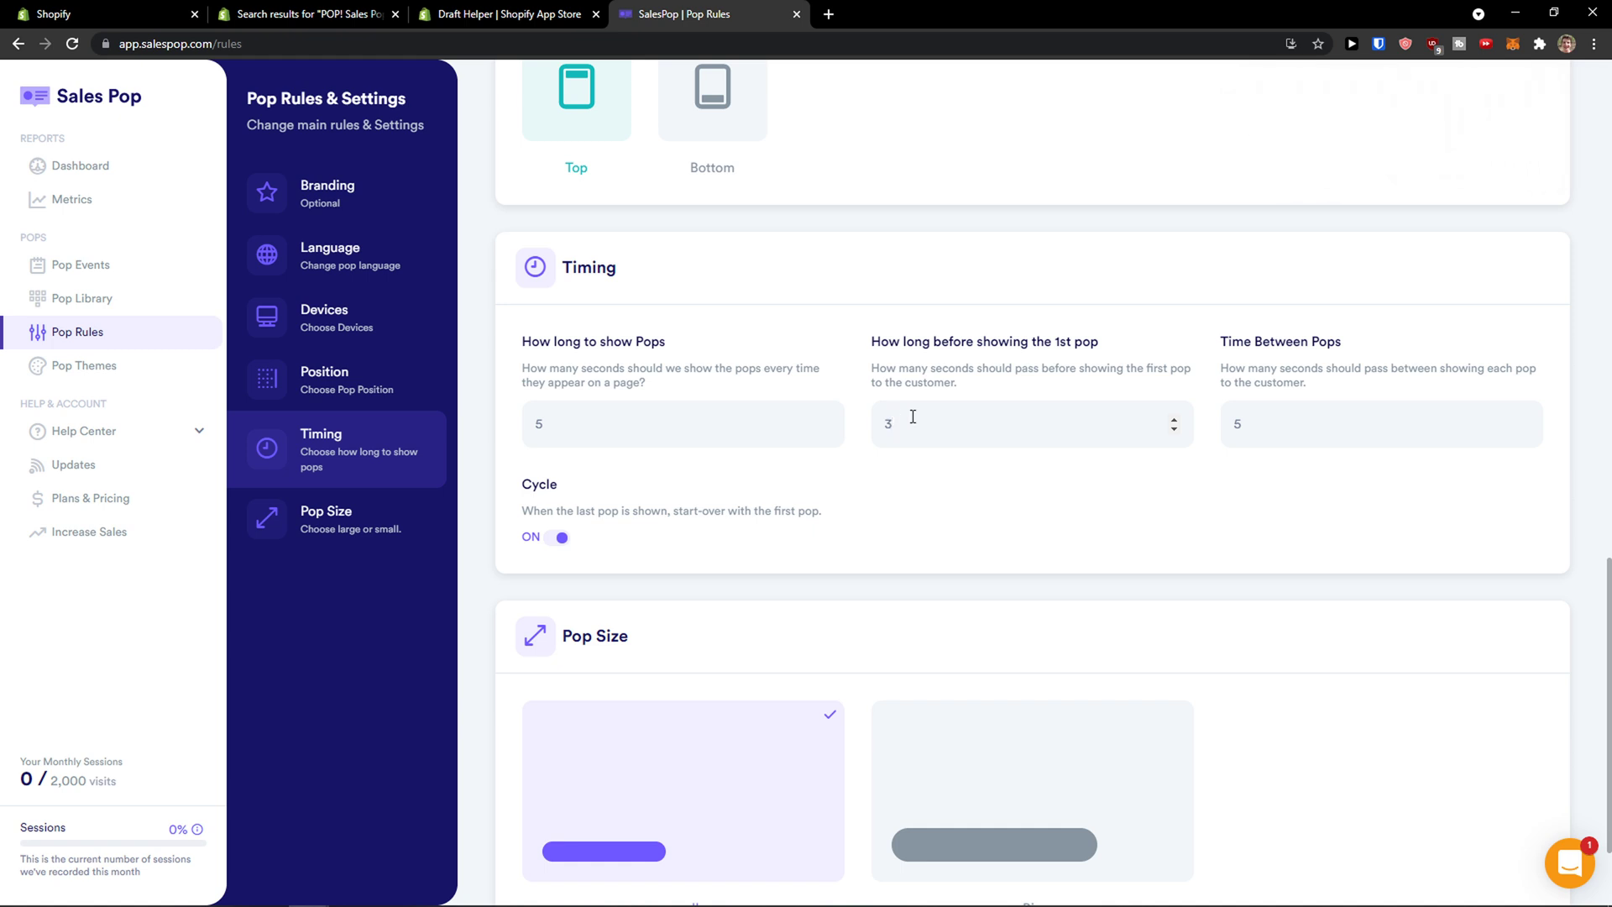
scroll(909, 415, down, 2)
scroll(889, 418, up, 1)
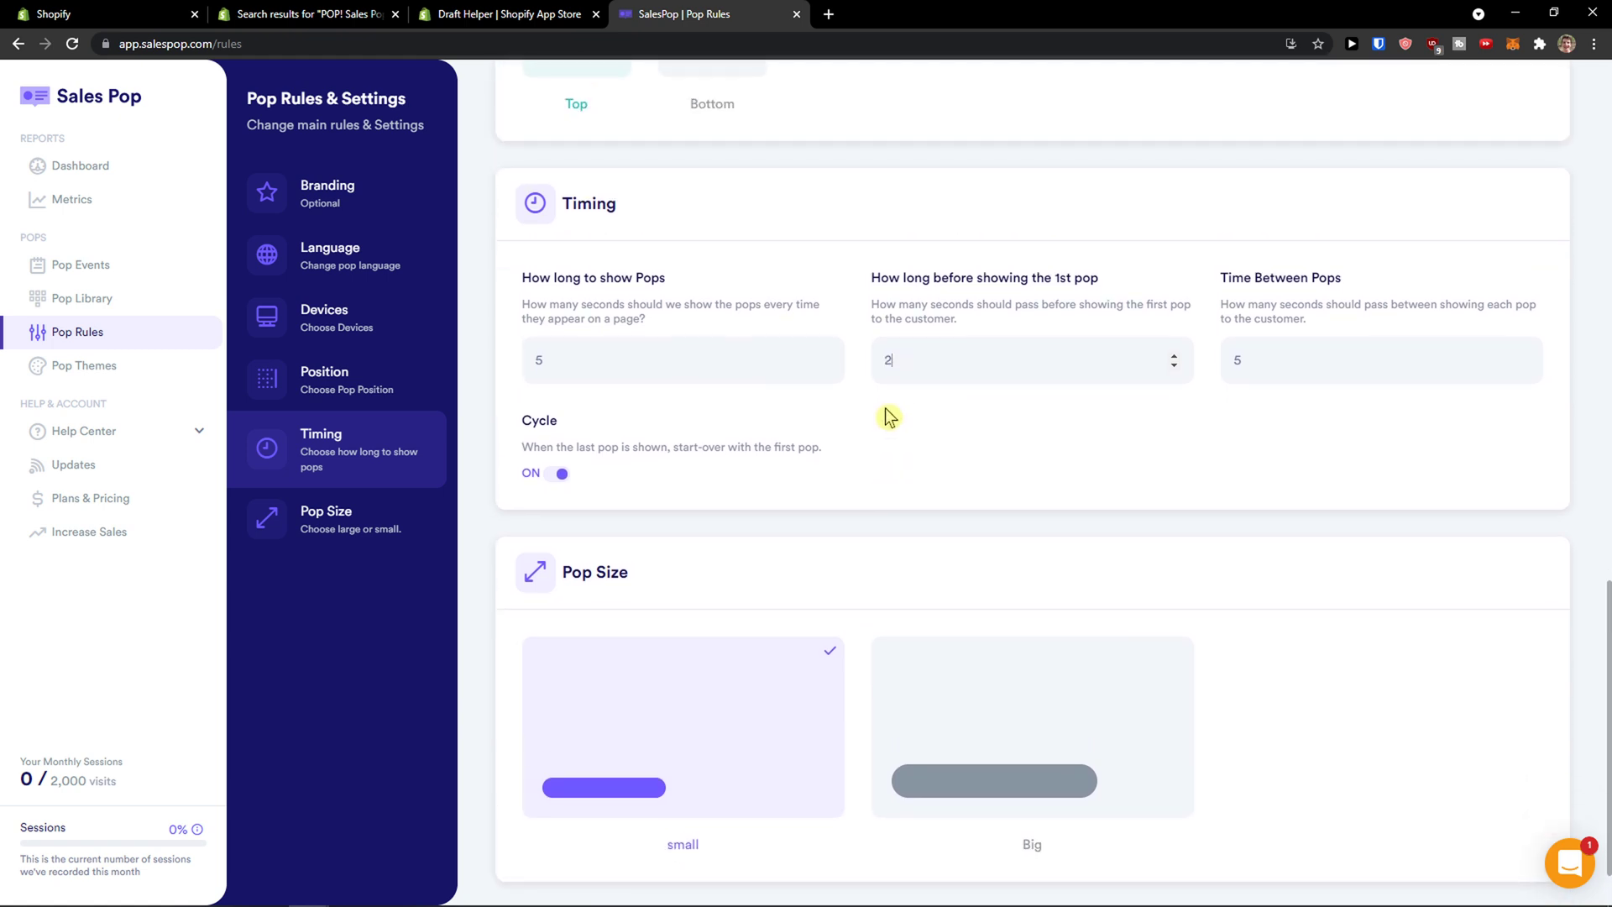
scroll(887, 416, up, 1)
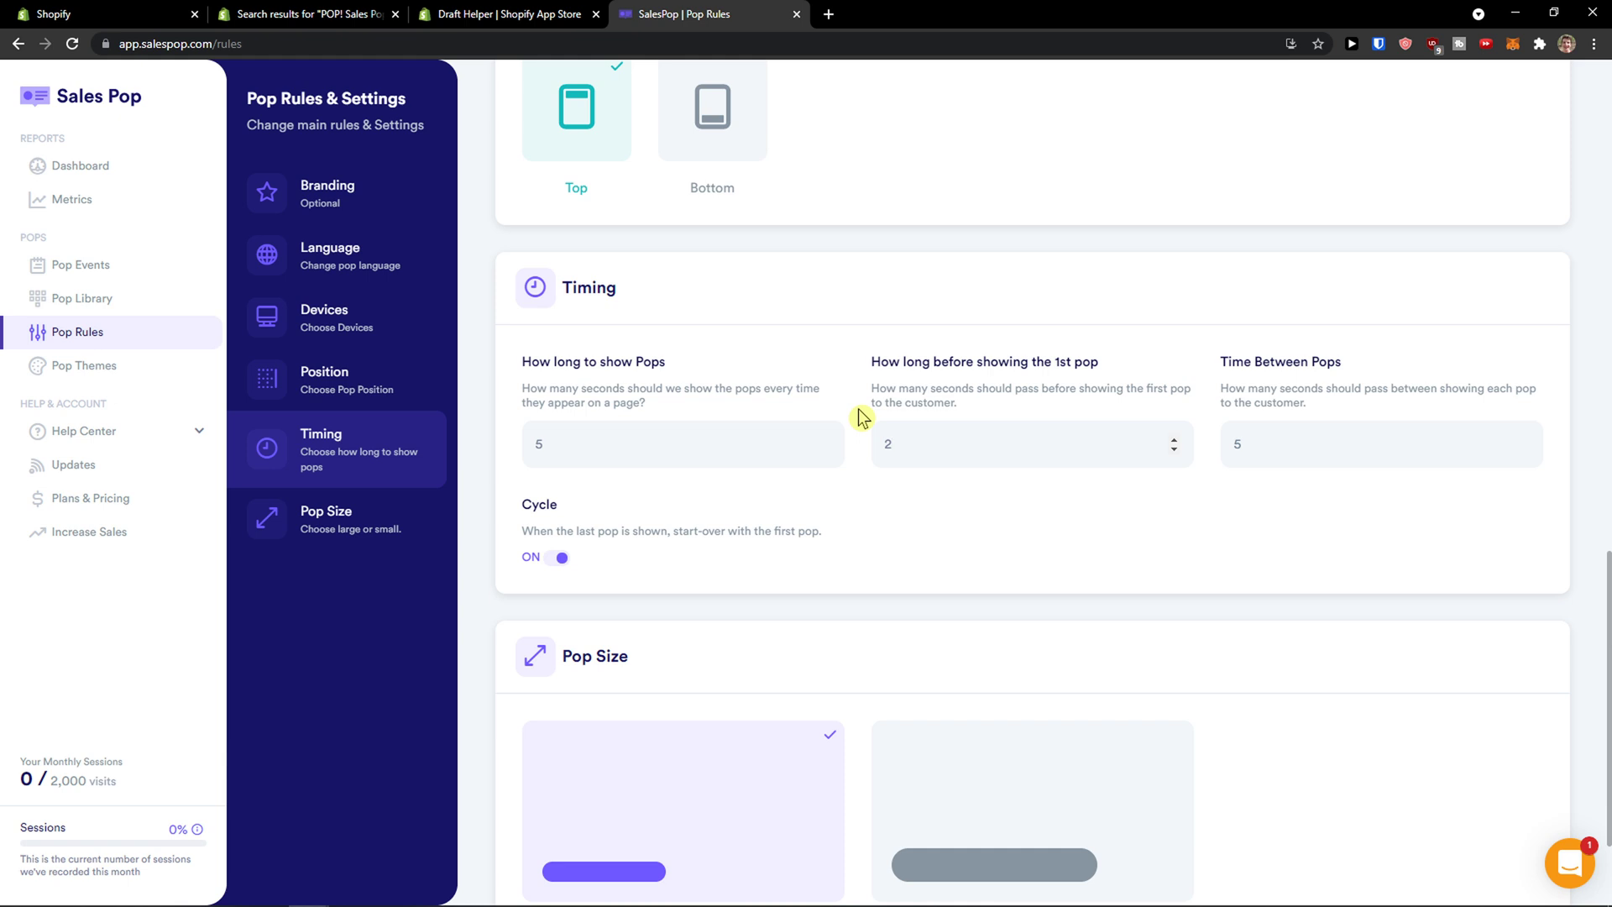
click(132, 378)
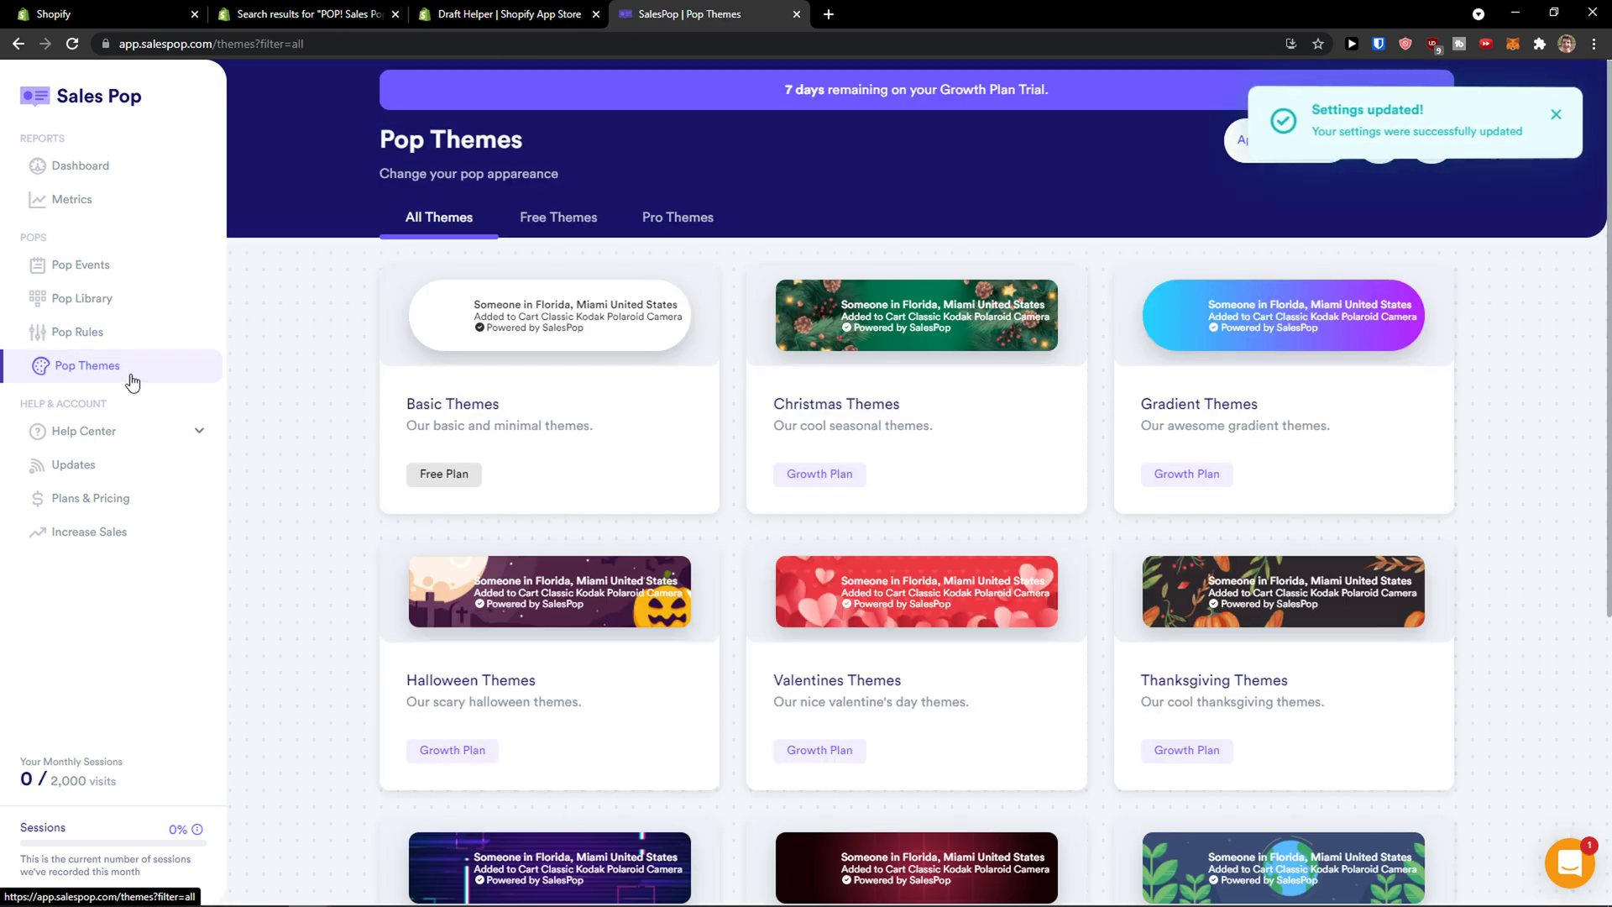
Check the Free Themes, then filter the gallery to Pro Themes requiring the Growth Plan
scroll(291, 389, down, 2)
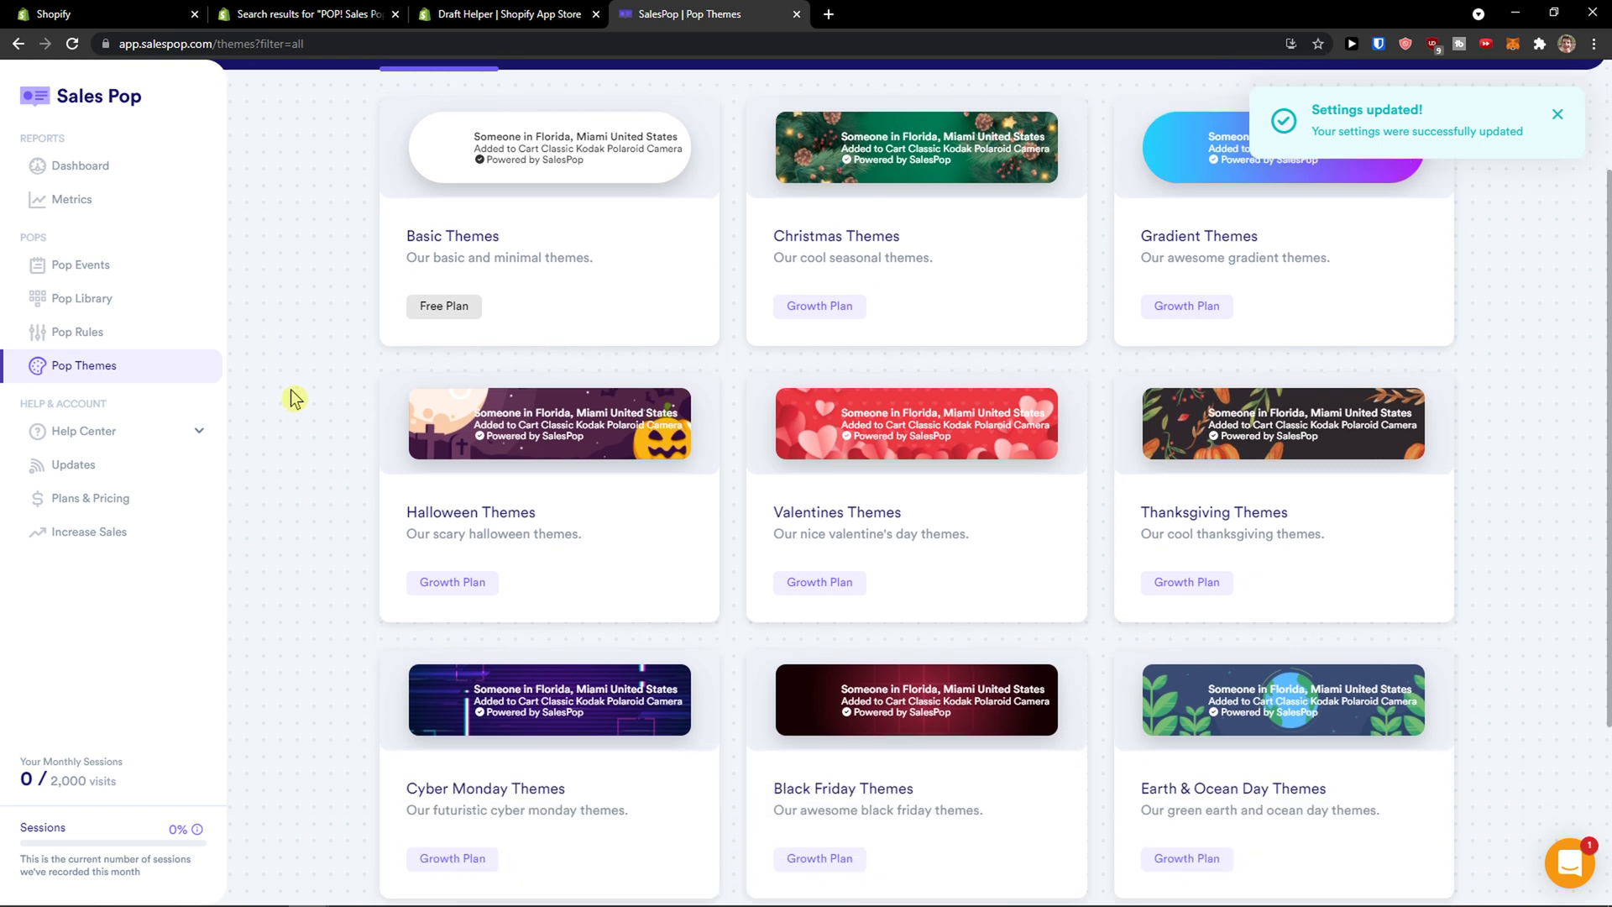
scroll(291, 398, up, 2)
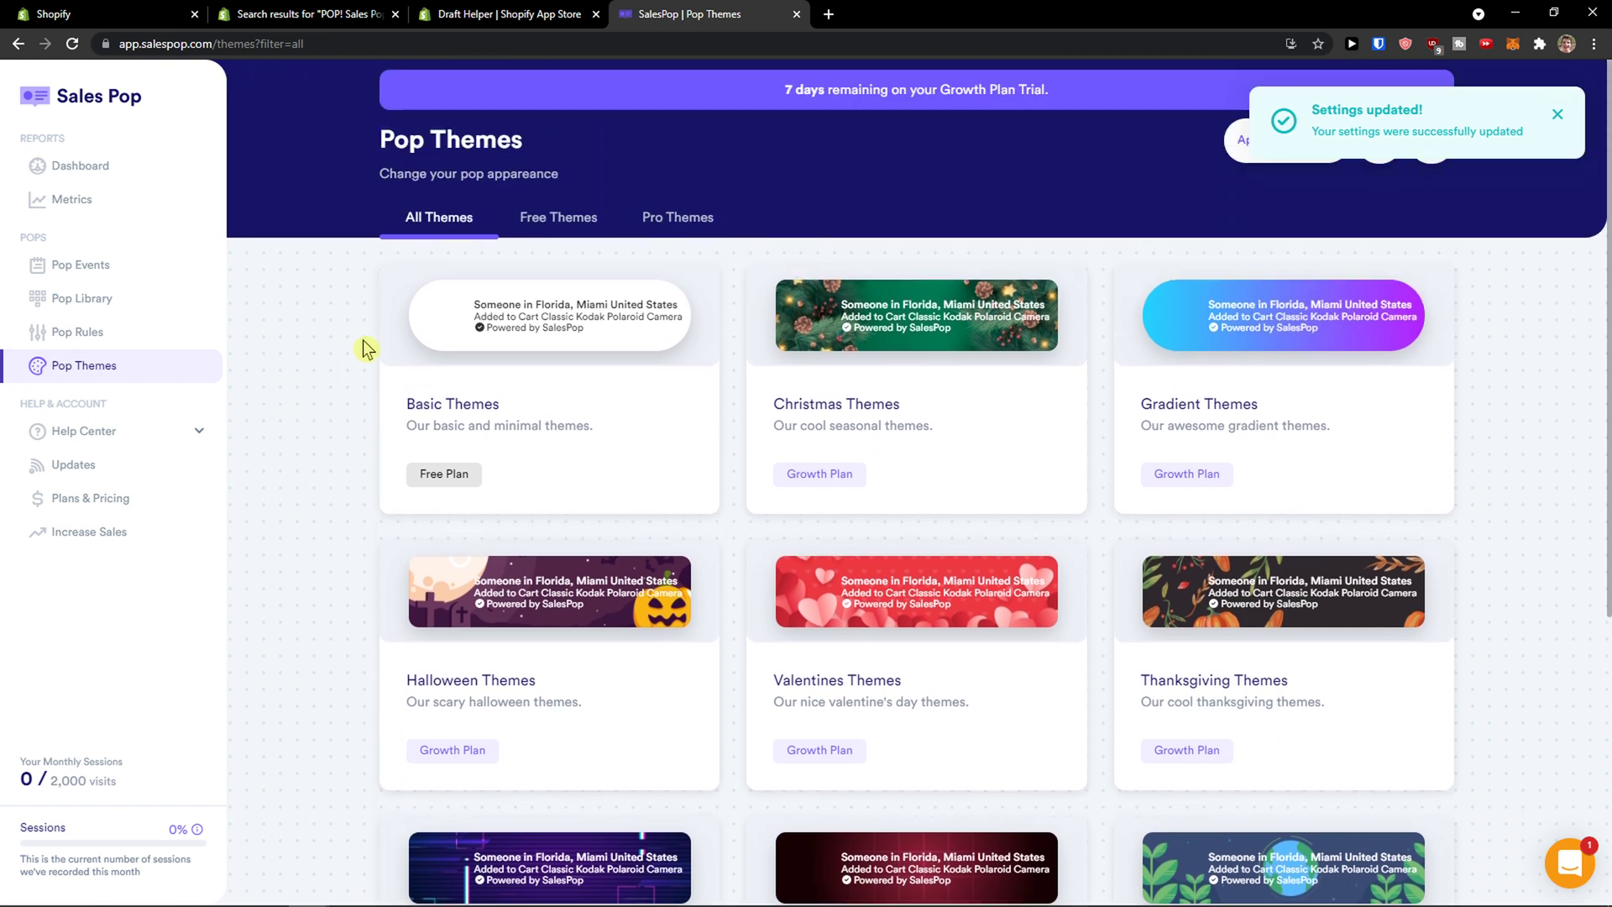
click(582, 232)
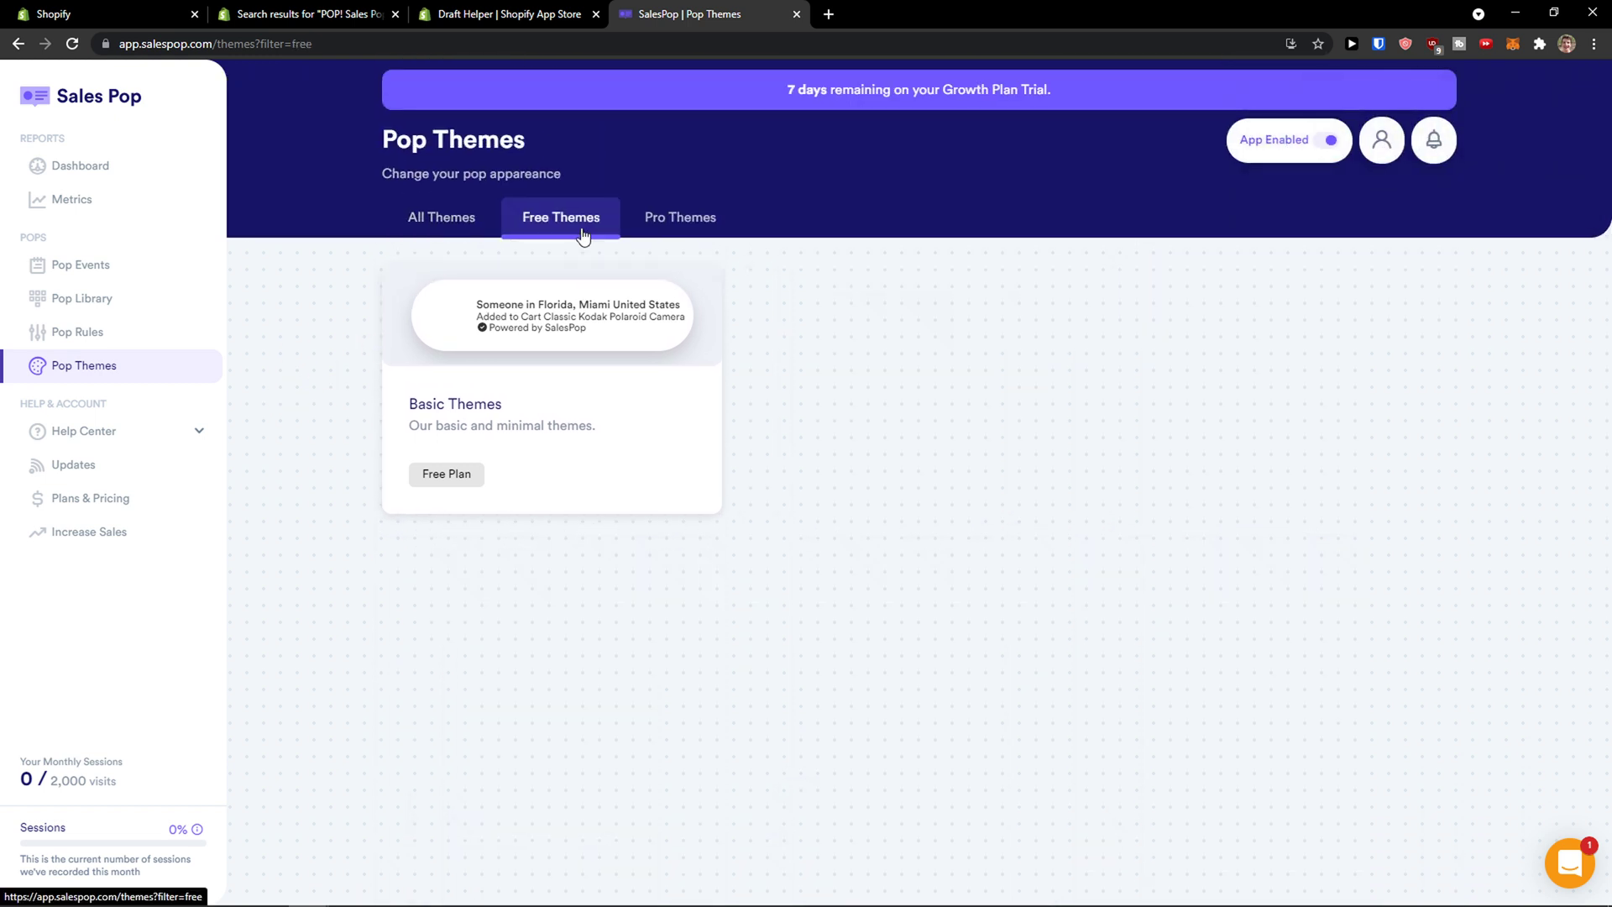
click(672, 231)
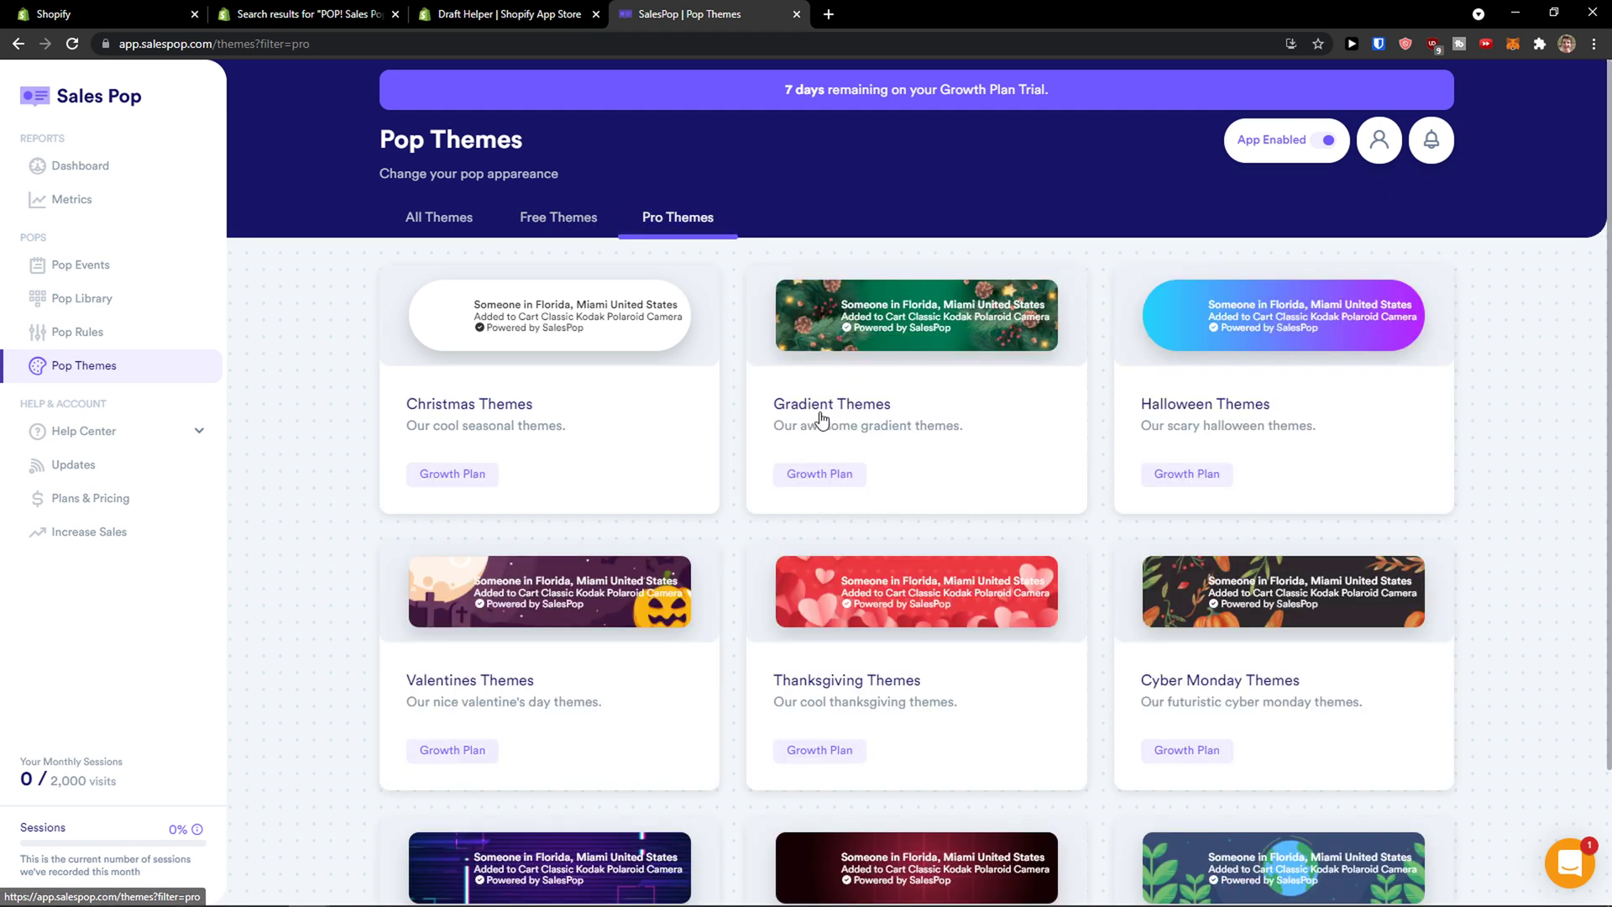
scroll(814, 419, down, 2)
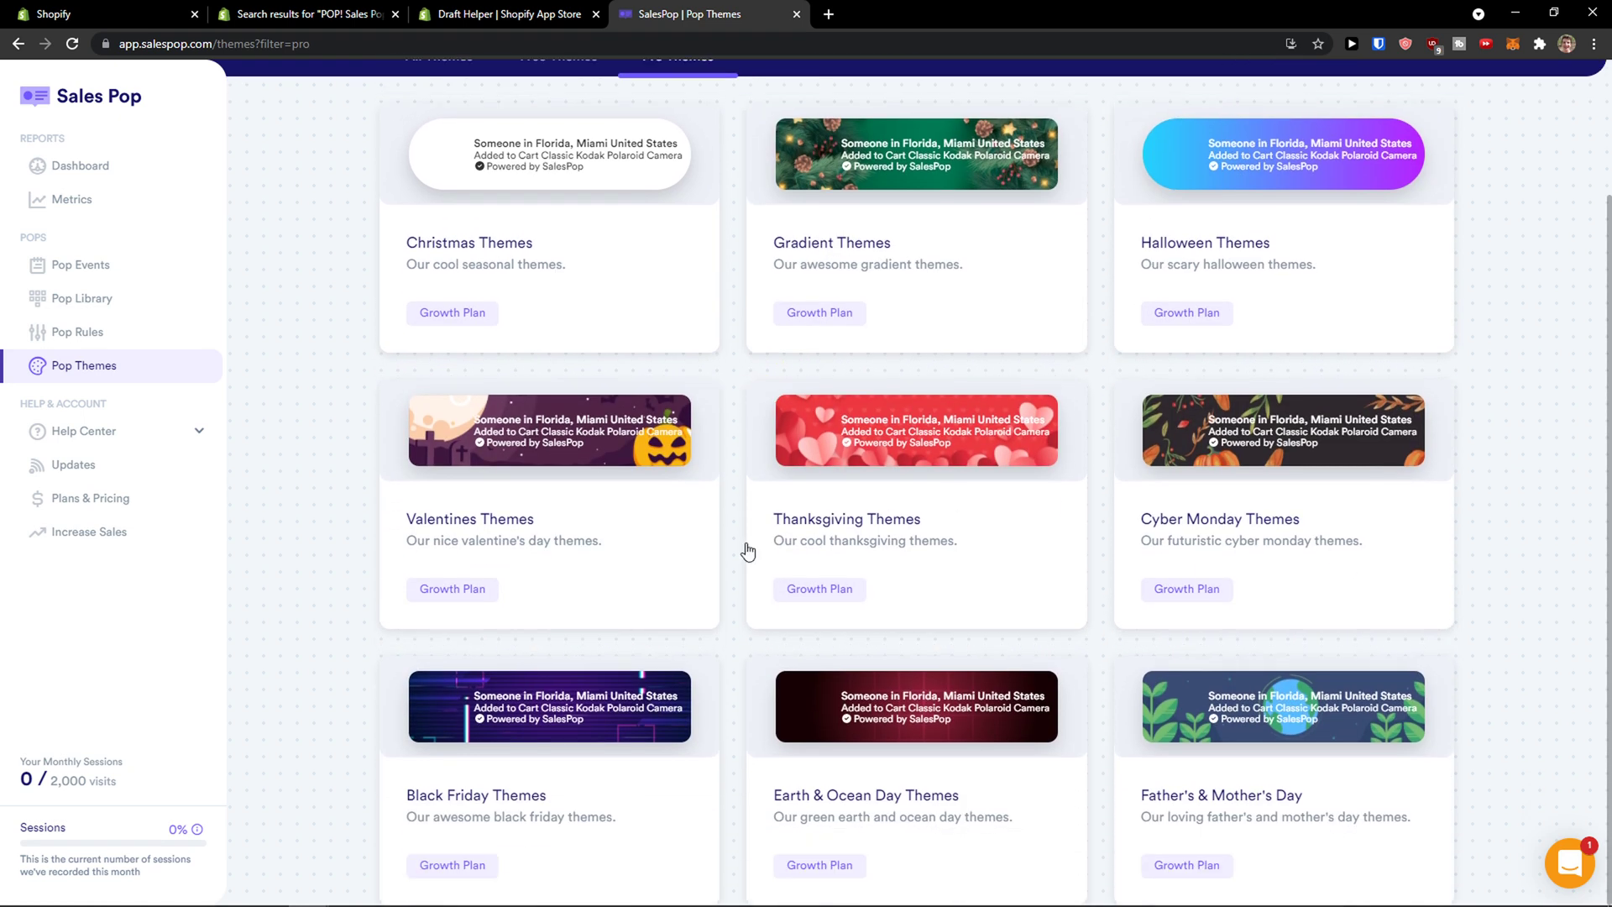
scroll(936, 637, up, 1)
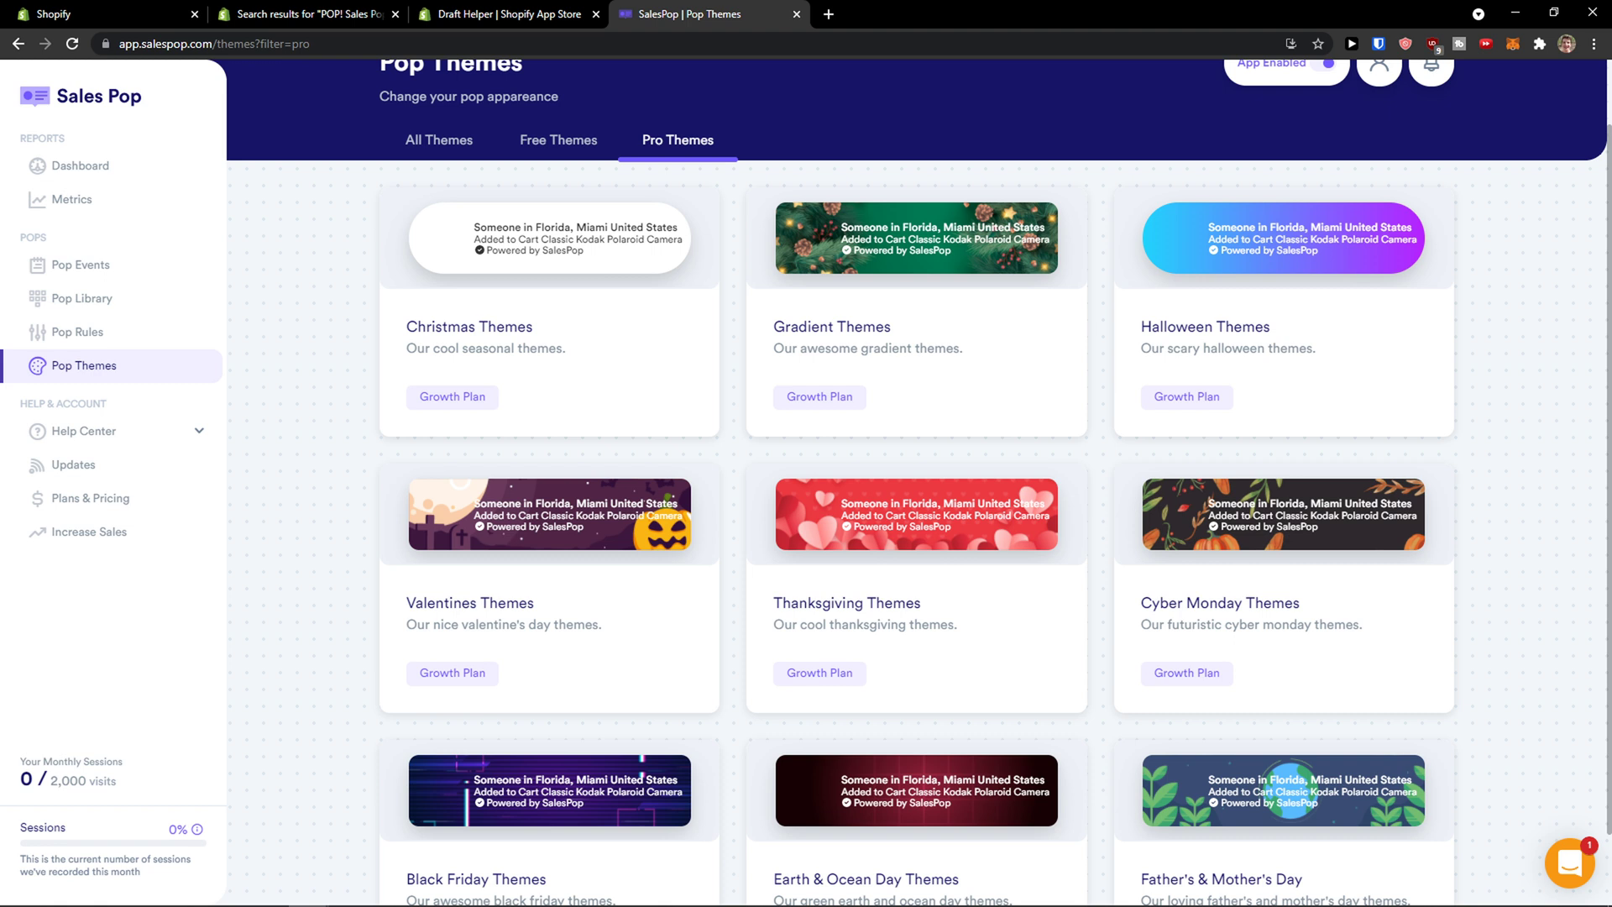
scroll(493, 663, up, 1)
scroll(789, 663, down, 1)
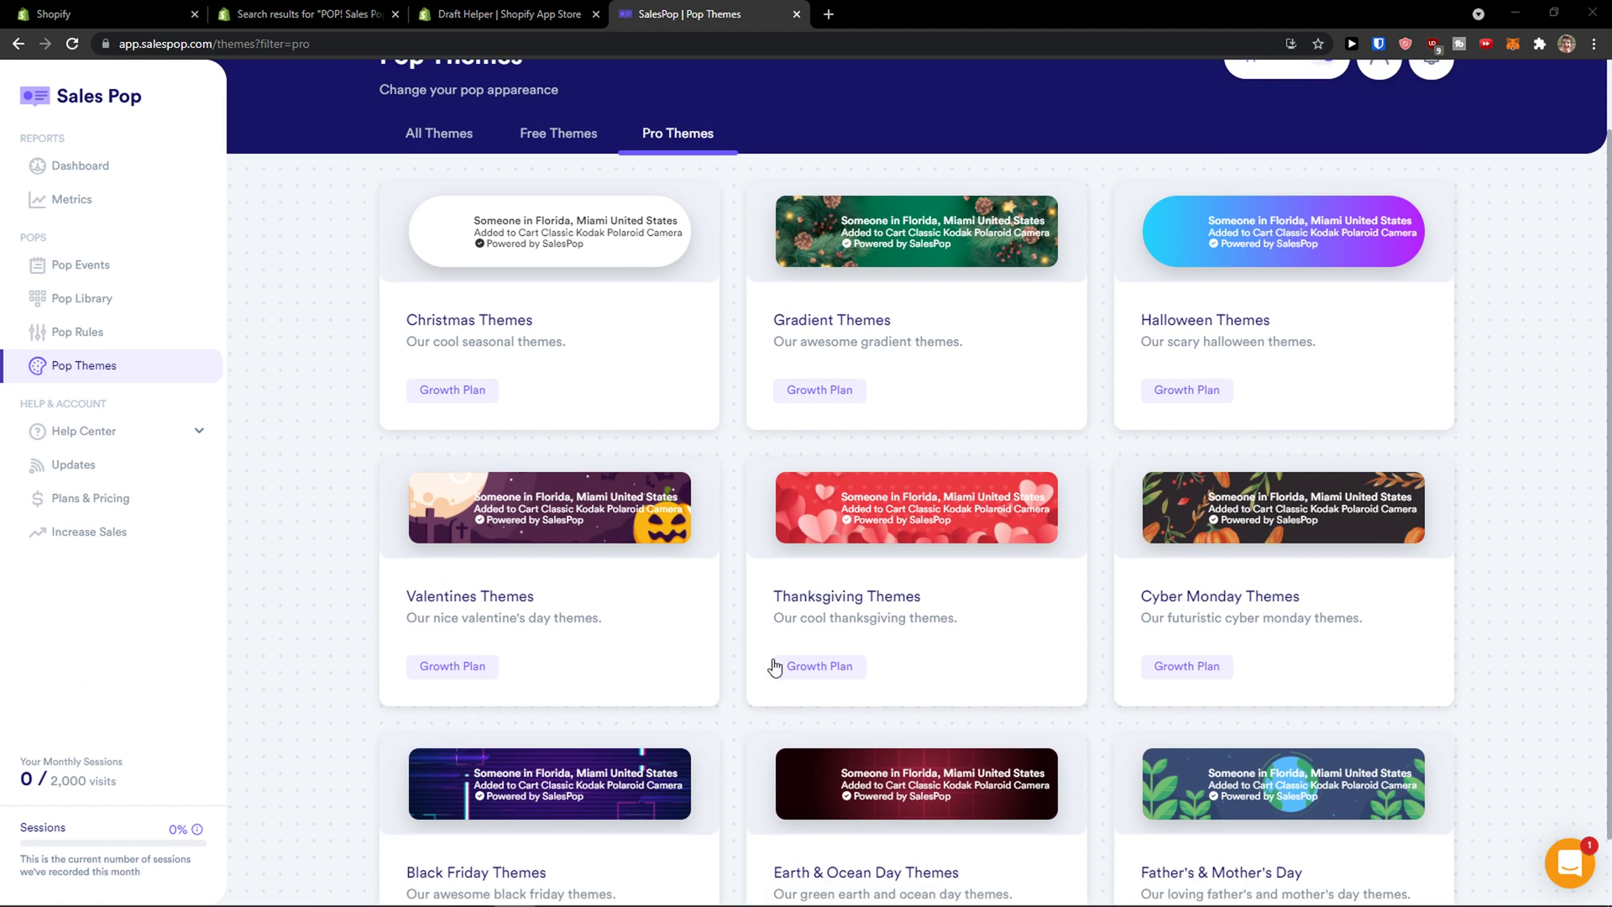
scroll(776, 663, down, 1)
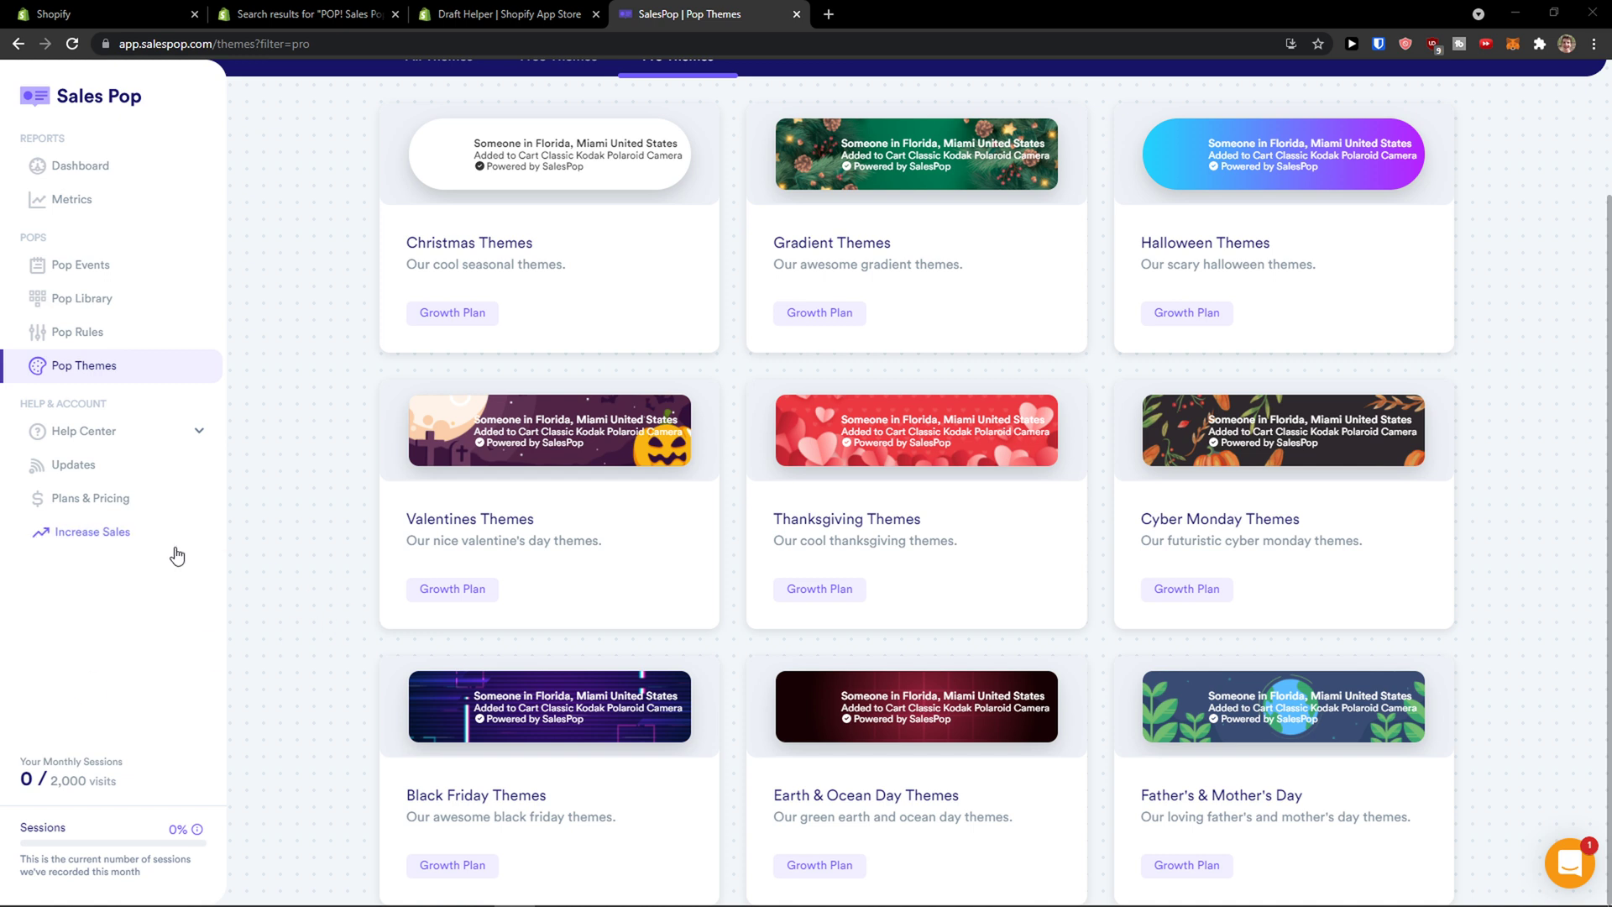
click(128, 294)
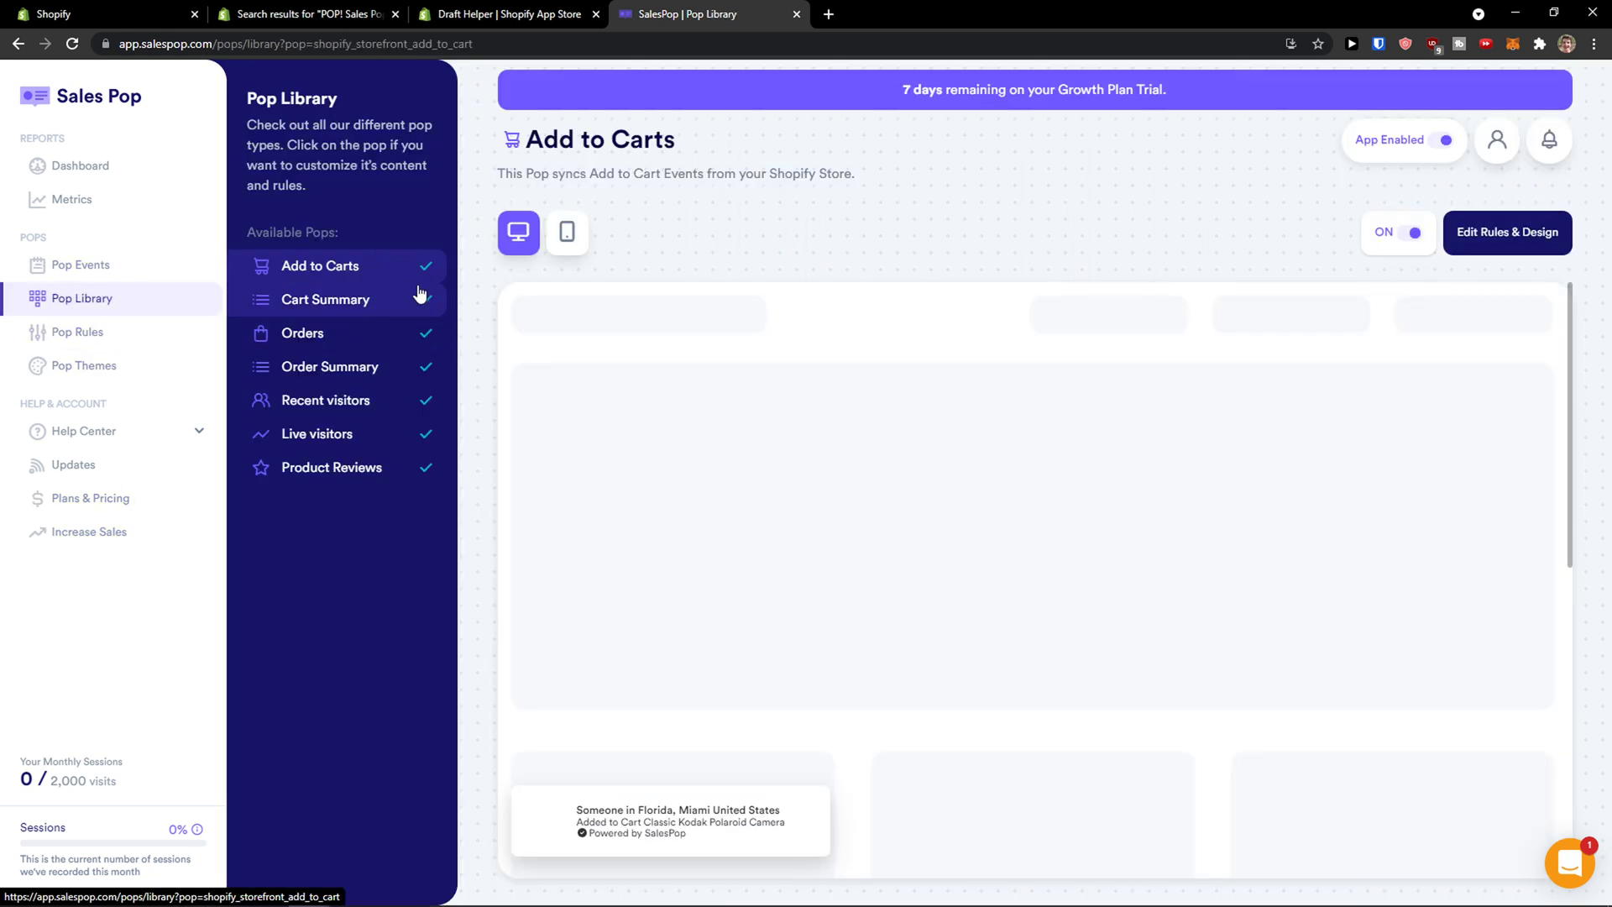
Open the Add to Carts pop's settings and review its Top and Bottom Messages
click(1492, 250)
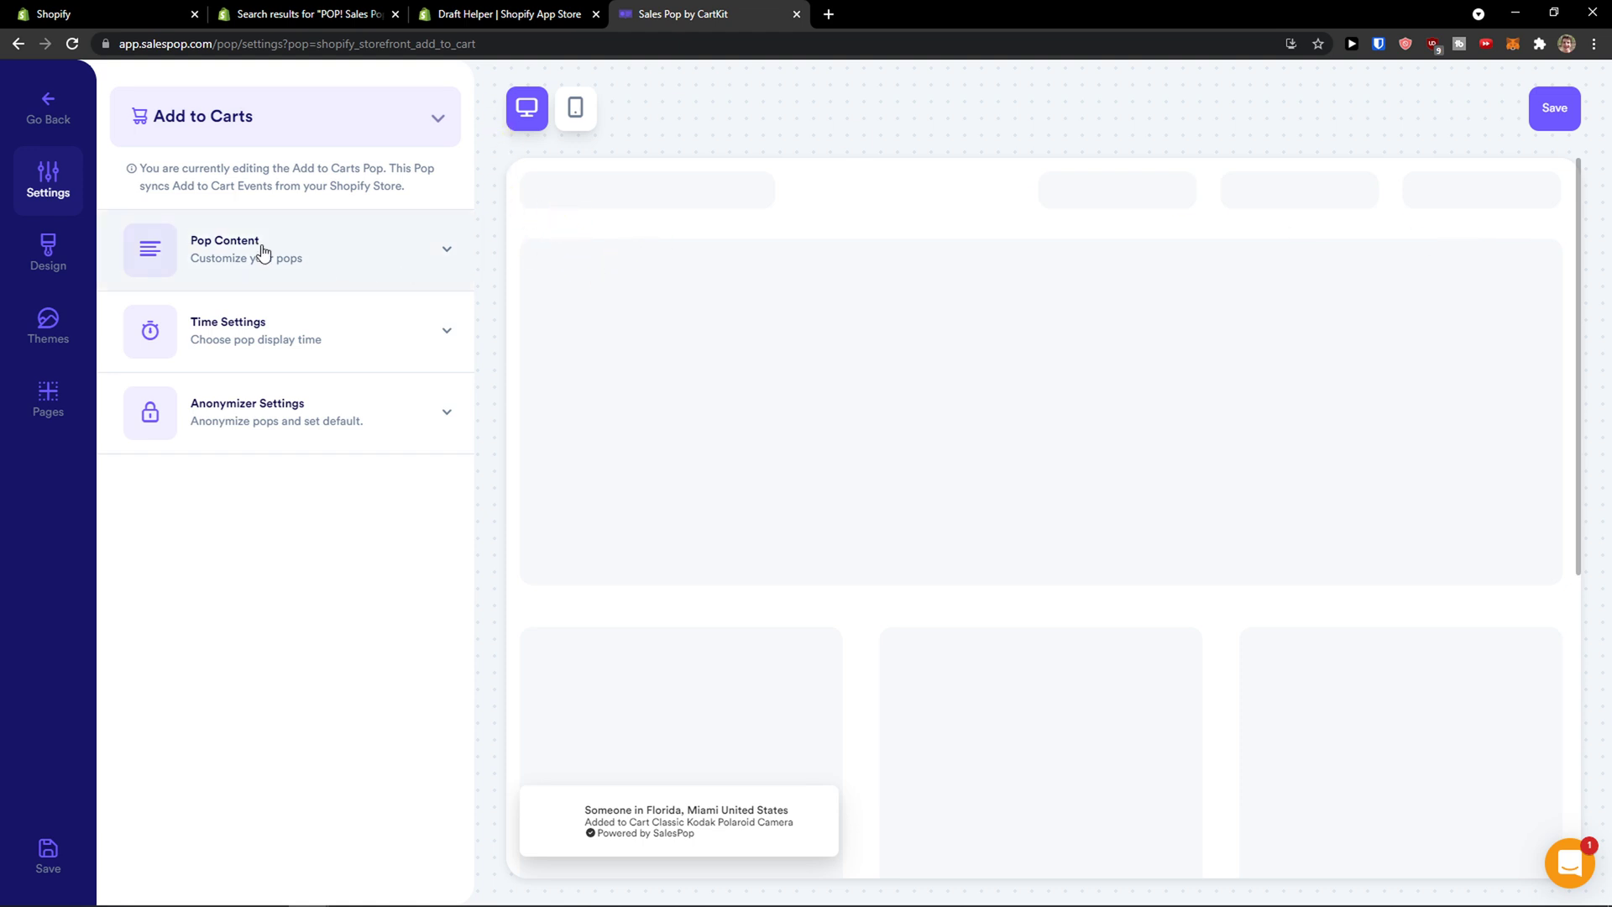
click(48, 202)
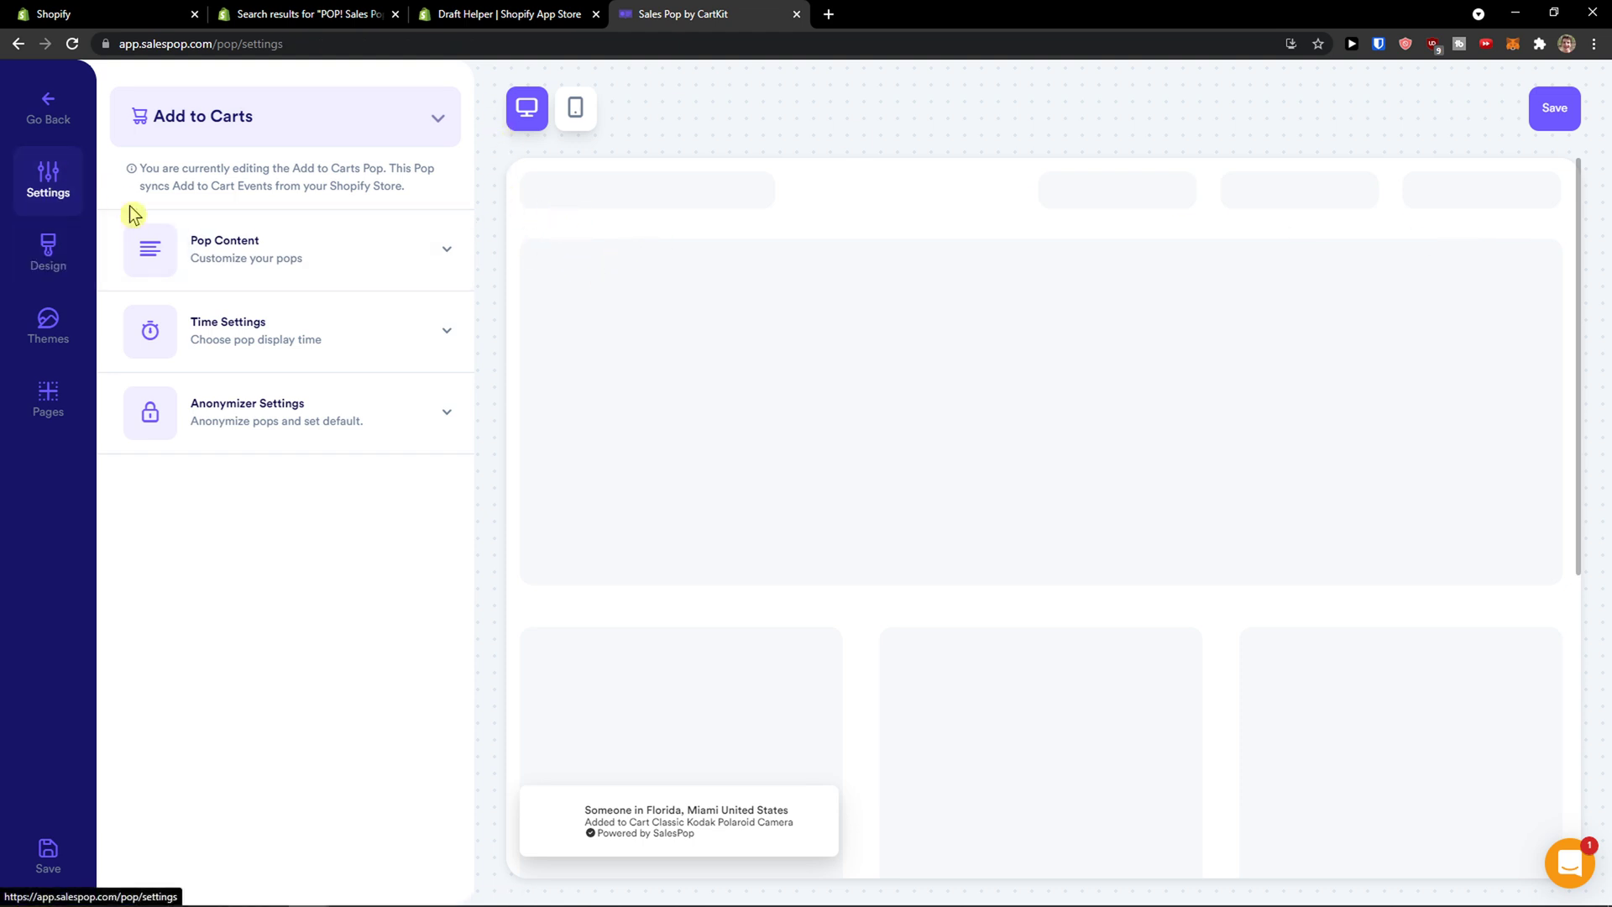
click(307, 244)
click(268, 366)
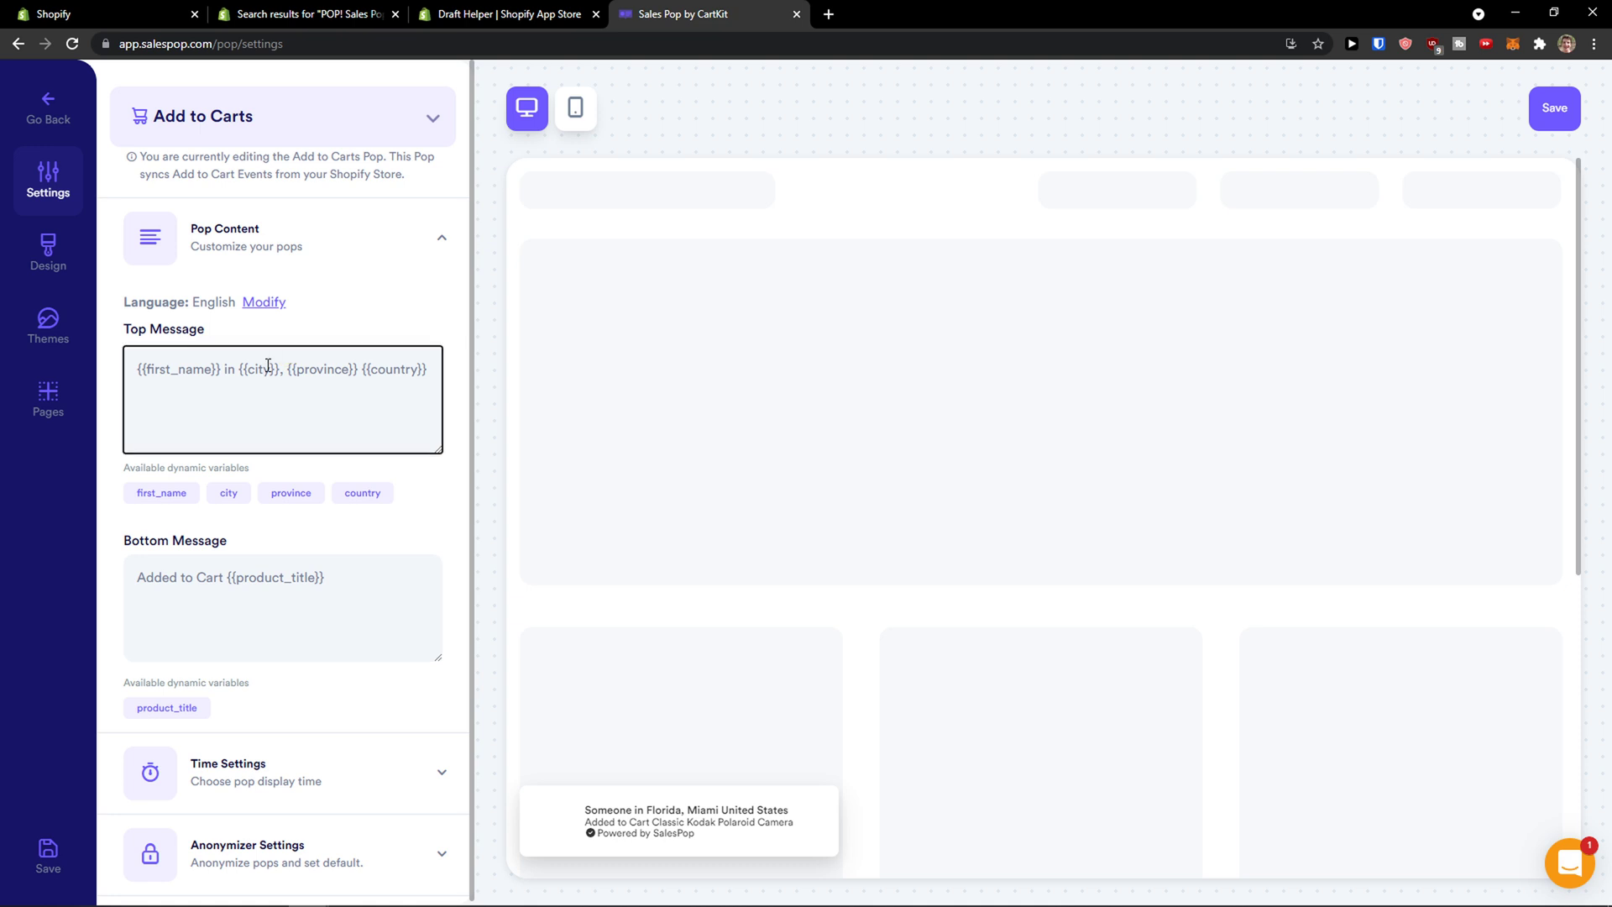
drag(218, 370, 392, 369)
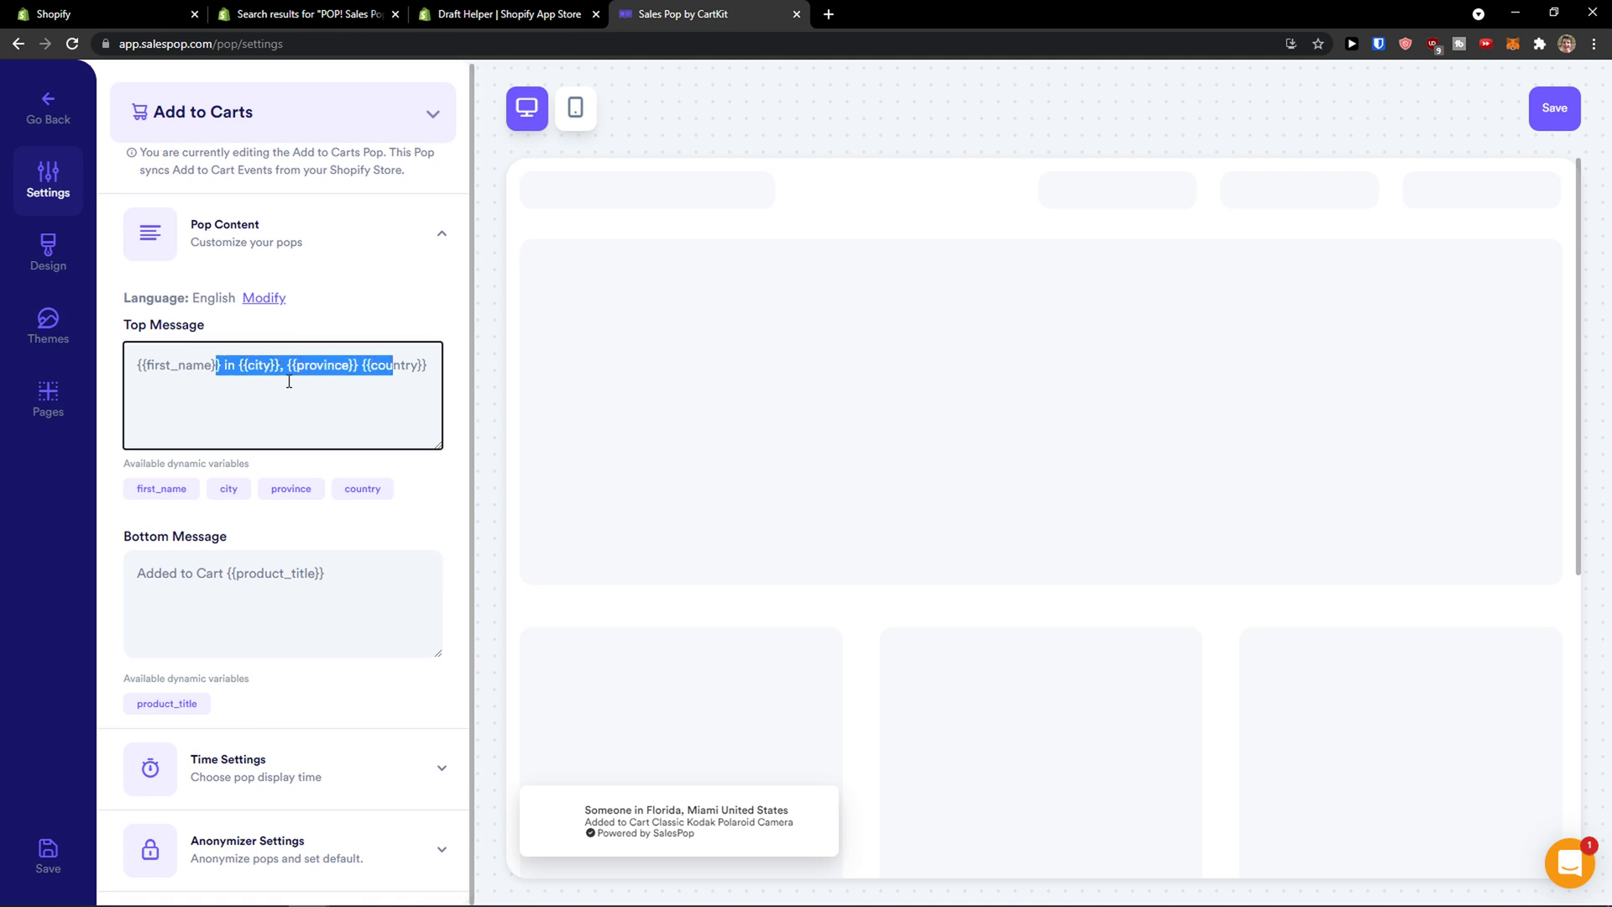
click(216, 579)
drag(170, 577, 227, 578)
click(324, 572)
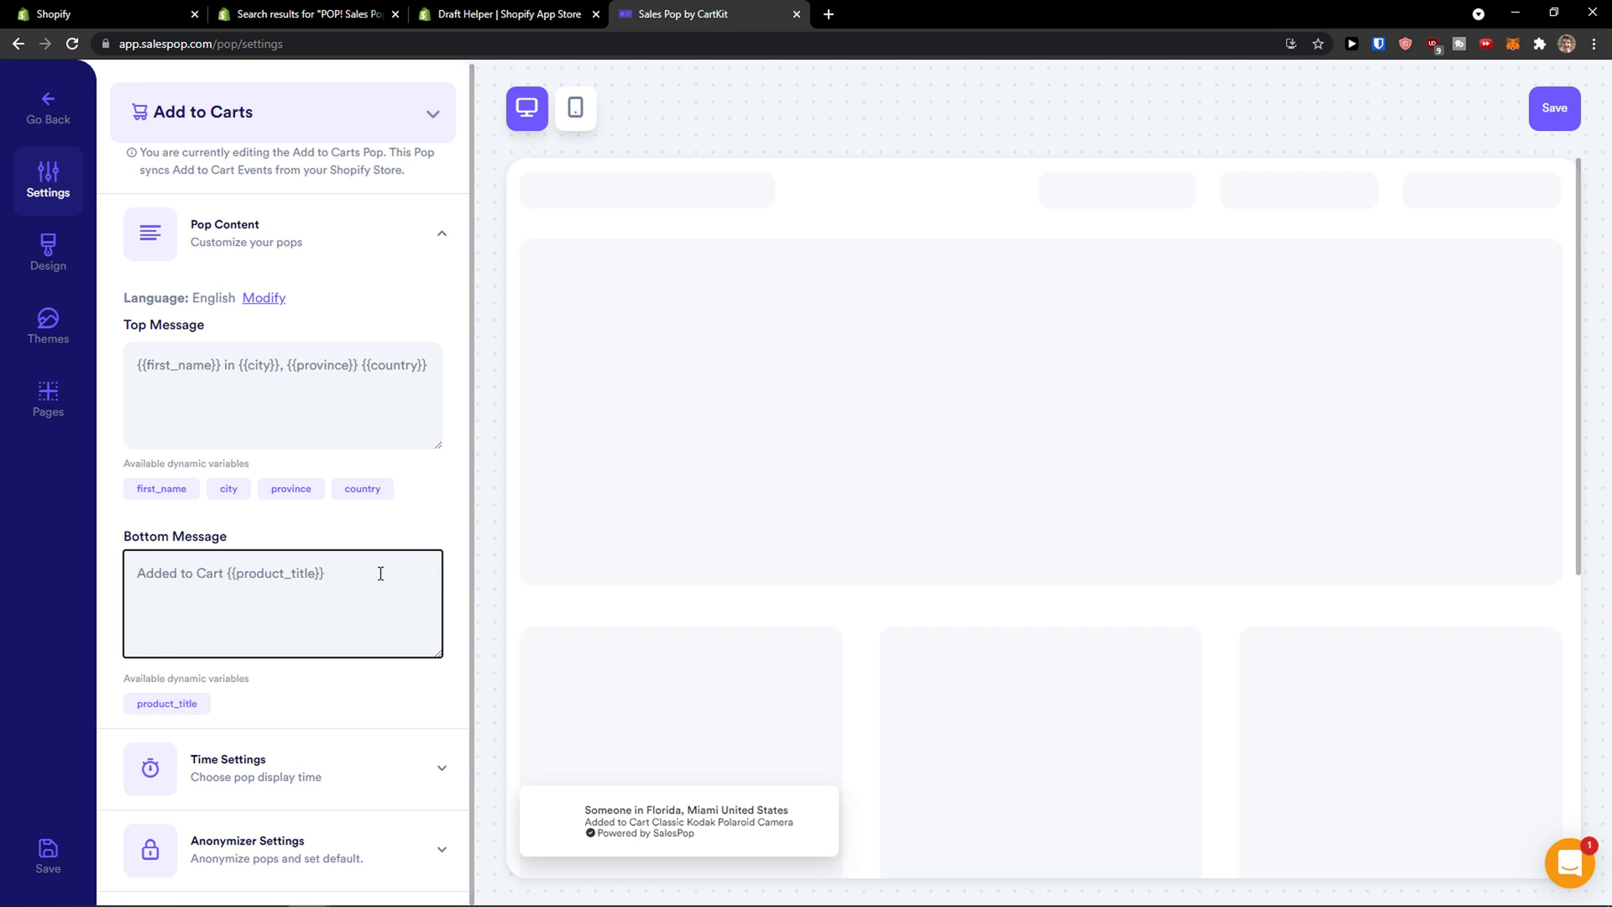
Review the timestamp-hiding Time Settings and expand the first-name Anonymizer Settings
click(439, 760)
scroll(367, 644, down, 2)
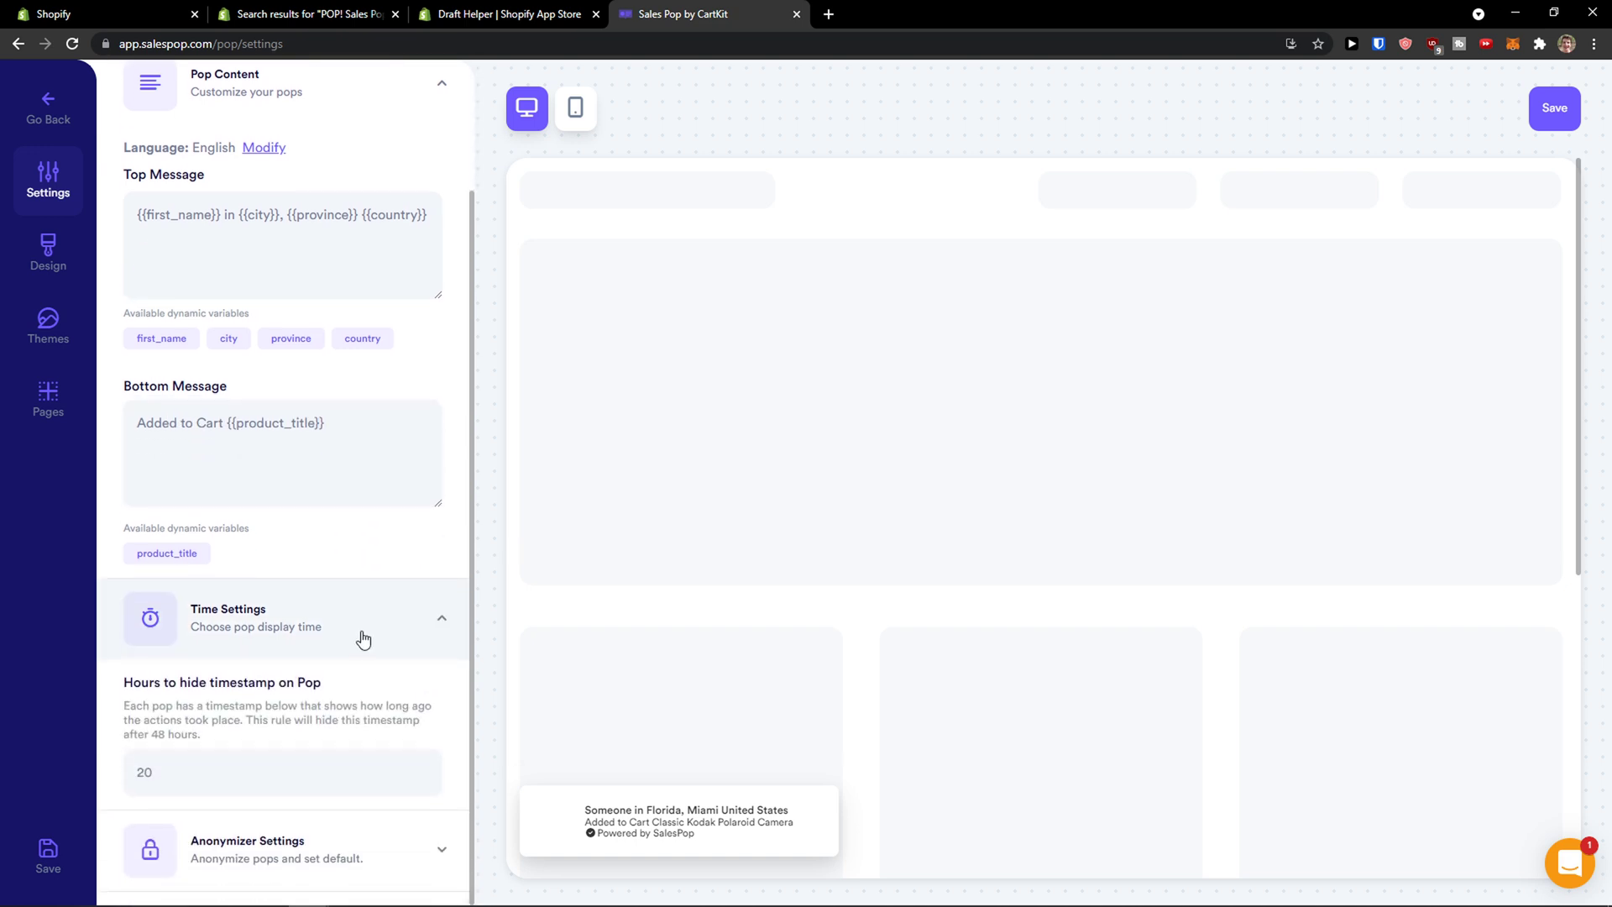
drag(173, 682, 314, 680)
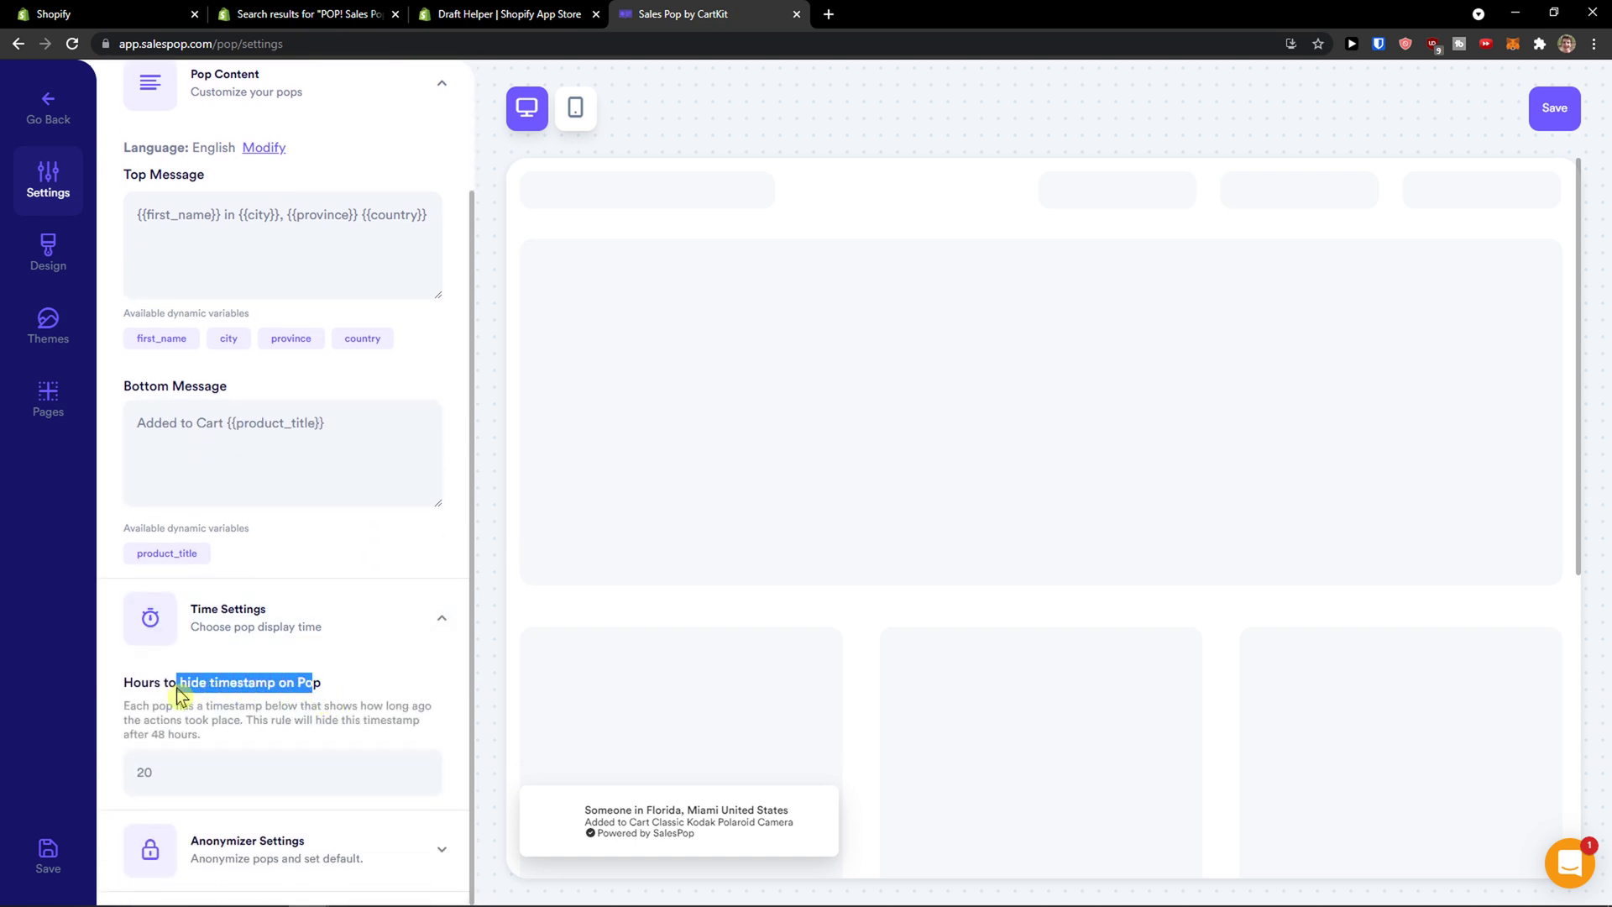
drag(136, 705, 318, 734)
click(245, 728)
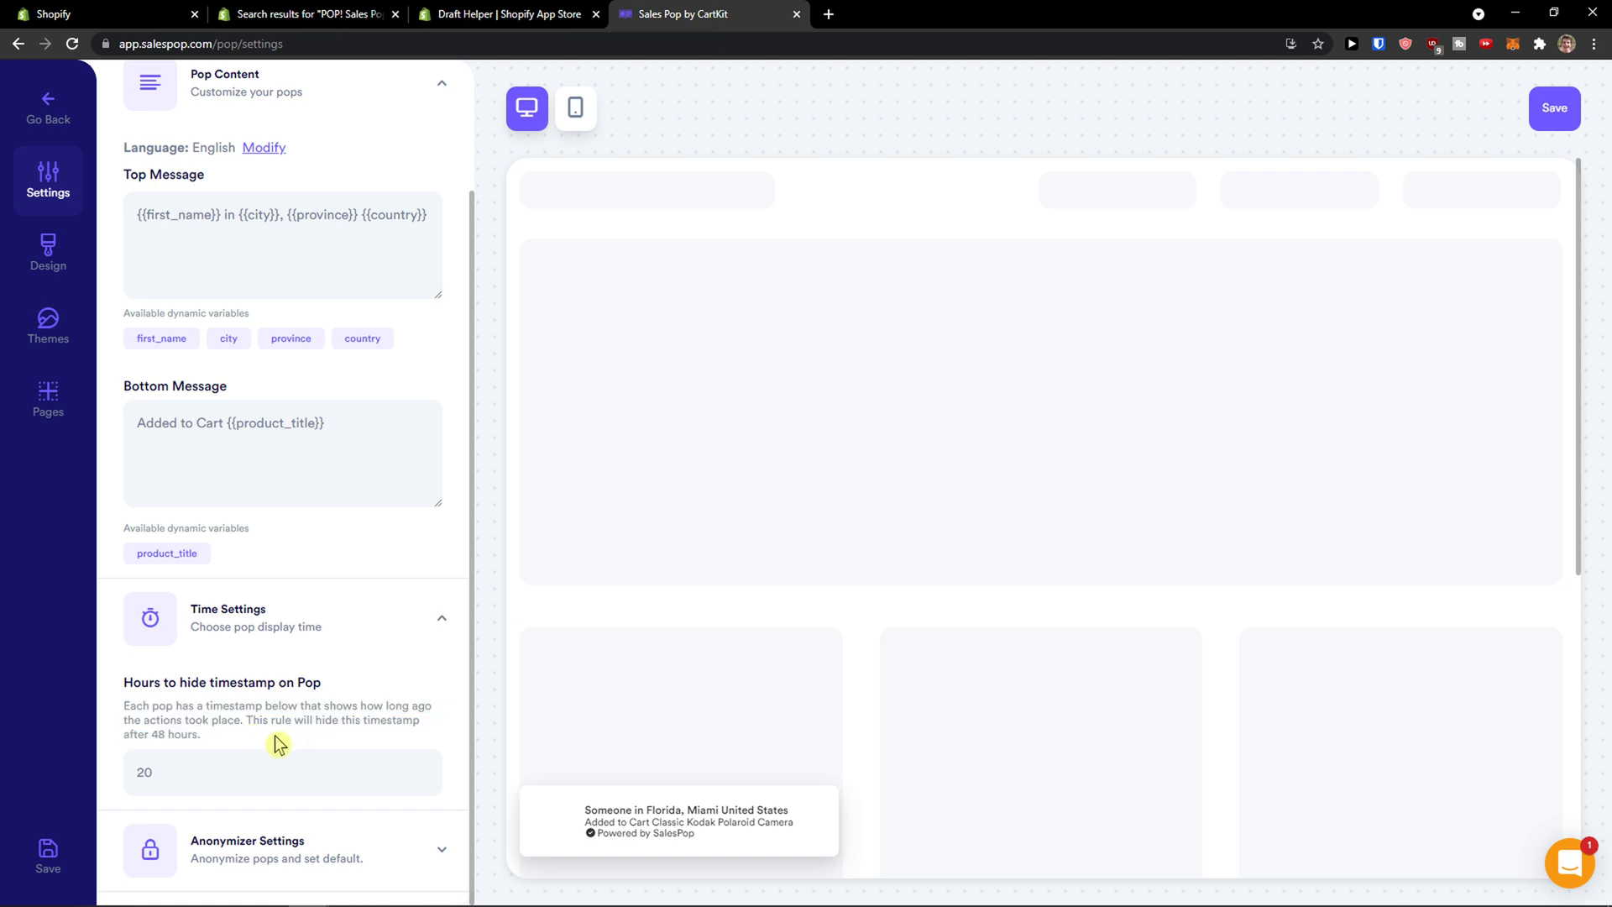
click(405, 854)
scroll(406, 853, down, 1)
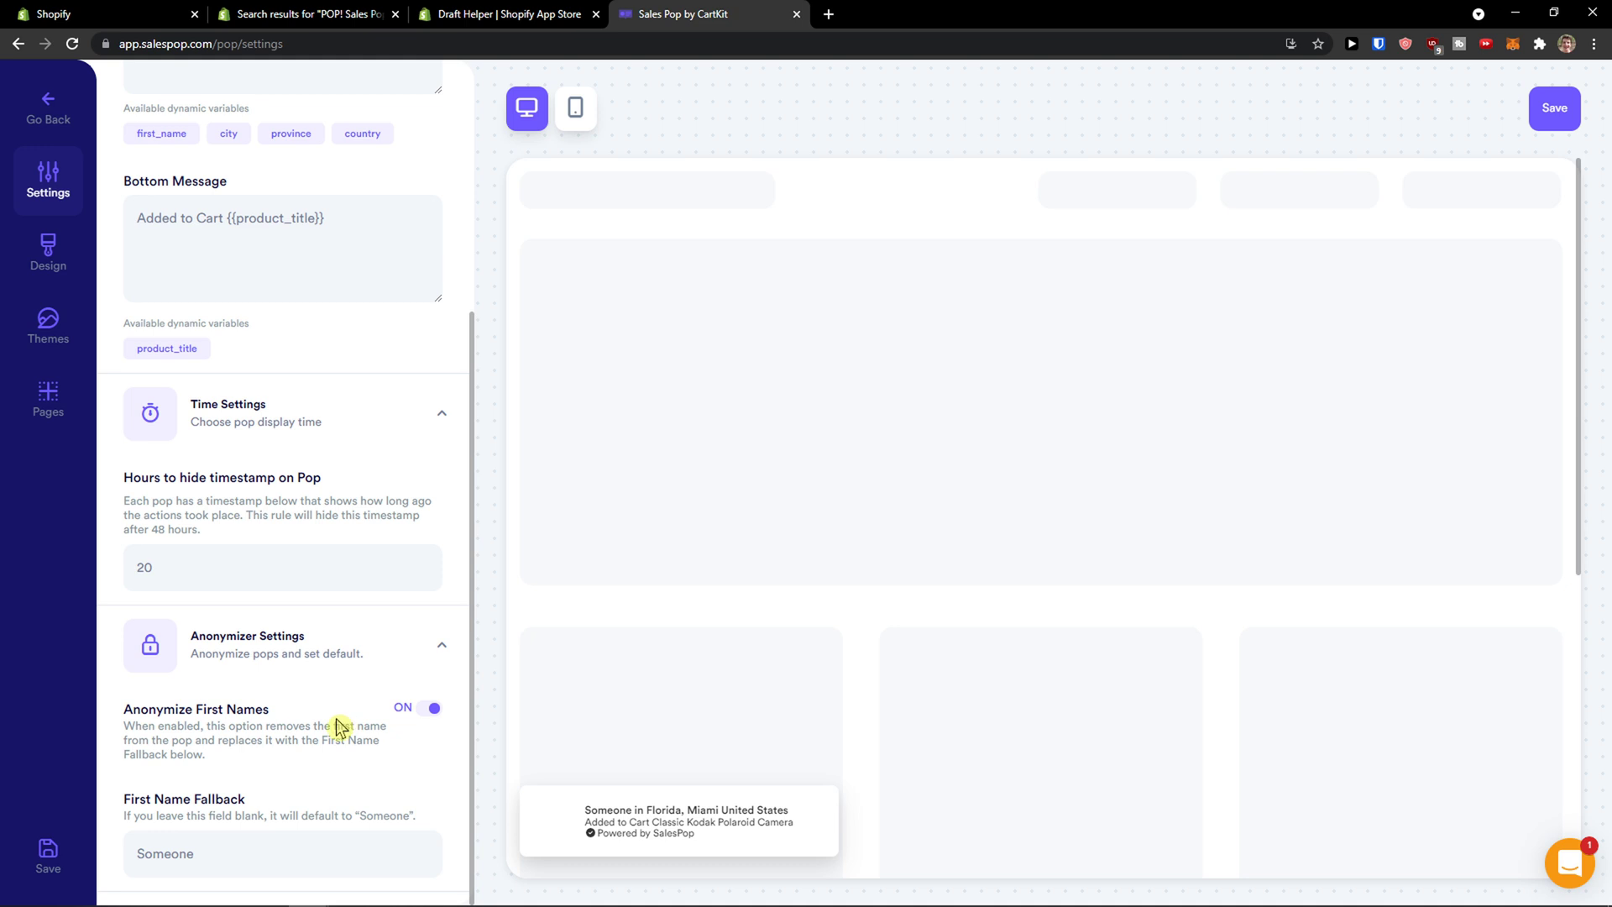
scroll(280, 778, up, 4)
scroll(271, 783, down, 4)
scroll(269, 777, up, 5)
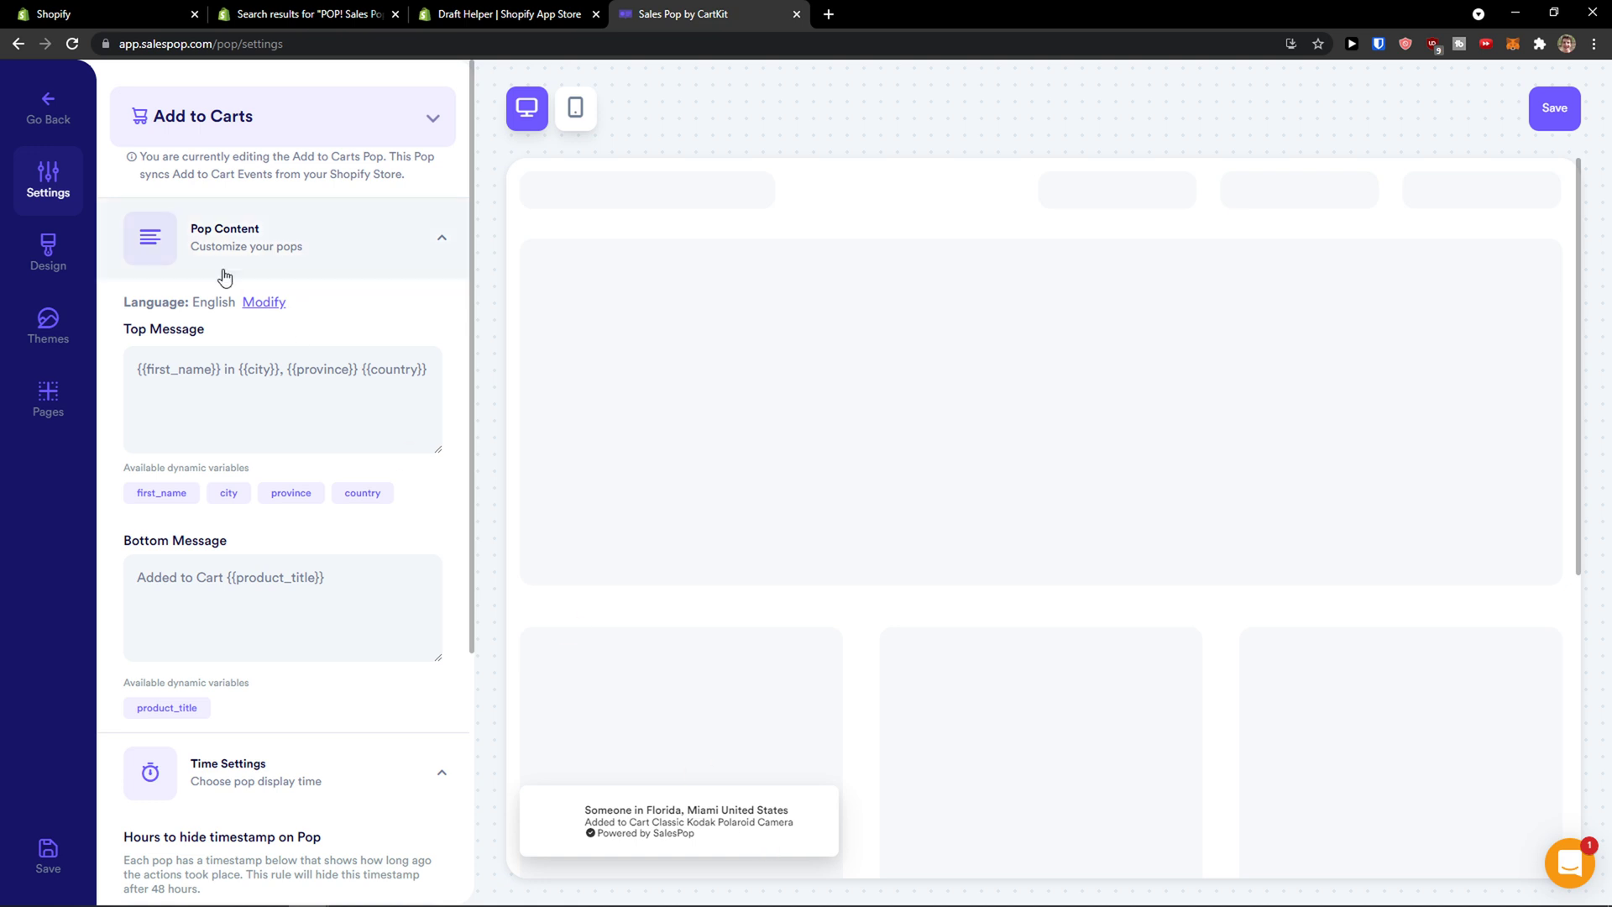
click(51, 256)
Give the Add to Carts pop a green #00b894 background and white #f2f6fa text
click(321, 261)
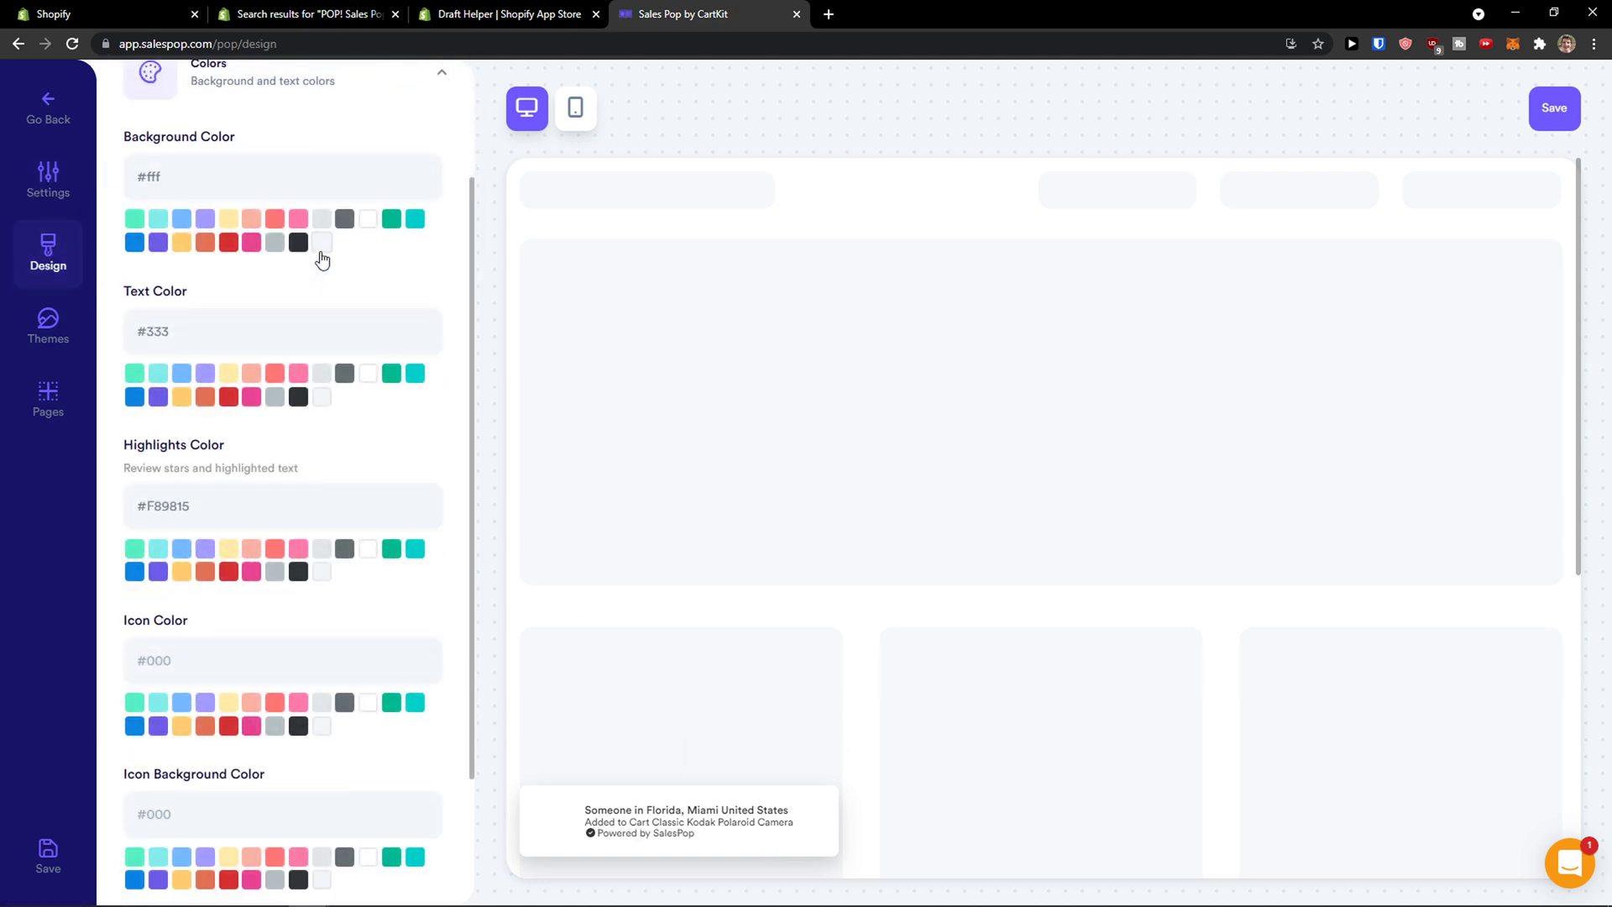
click(184, 219)
click(259, 223)
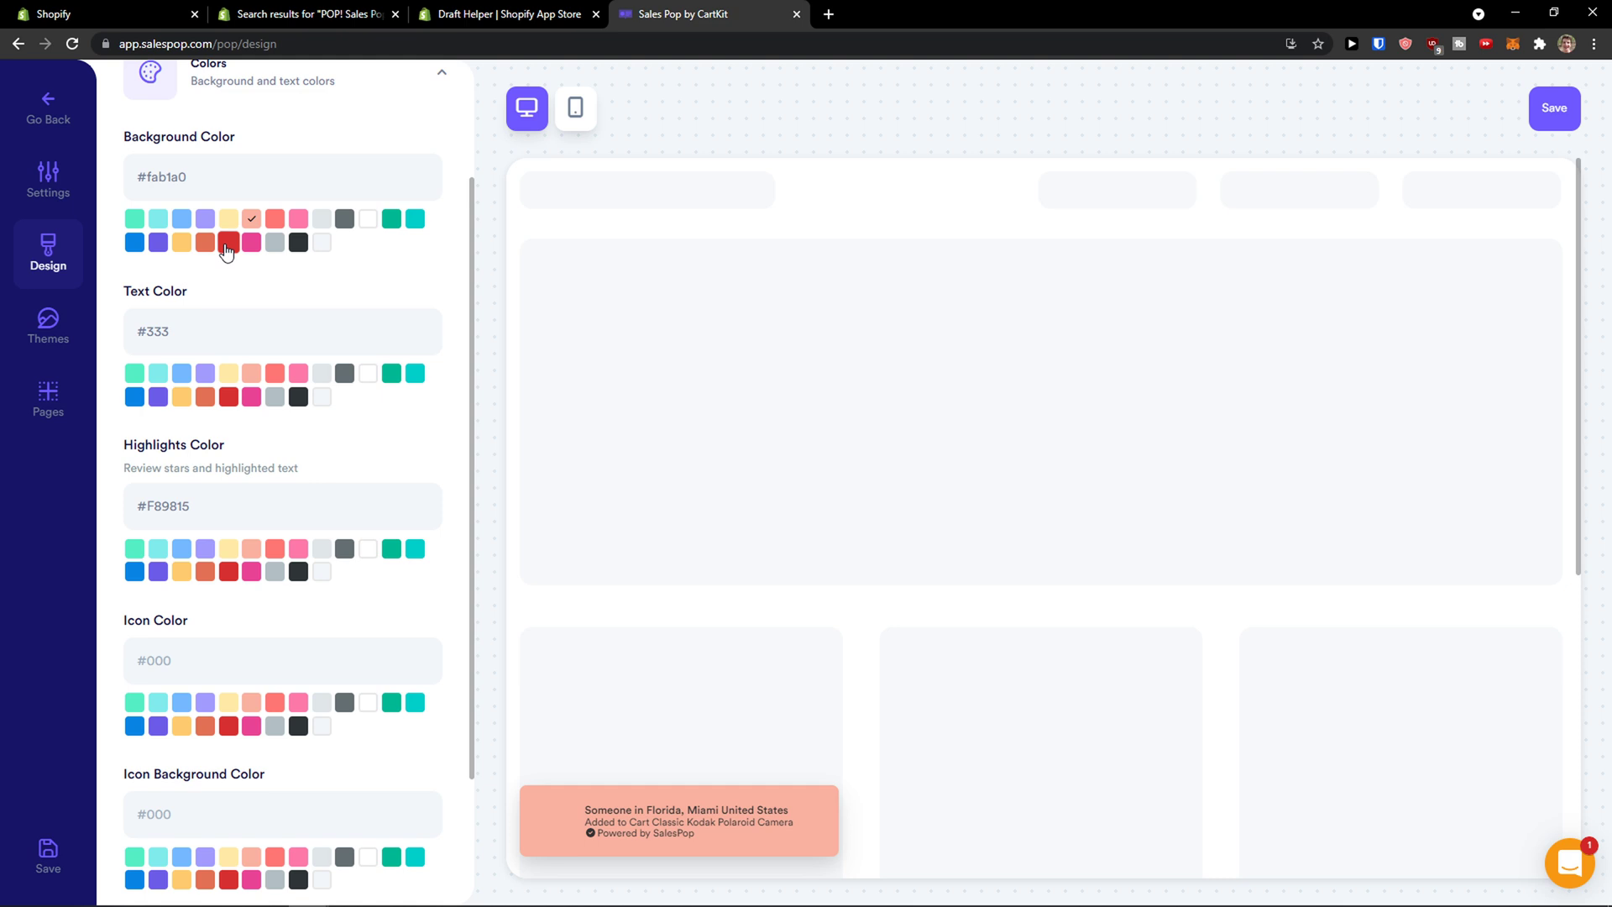
click(227, 244)
click(205, 372)
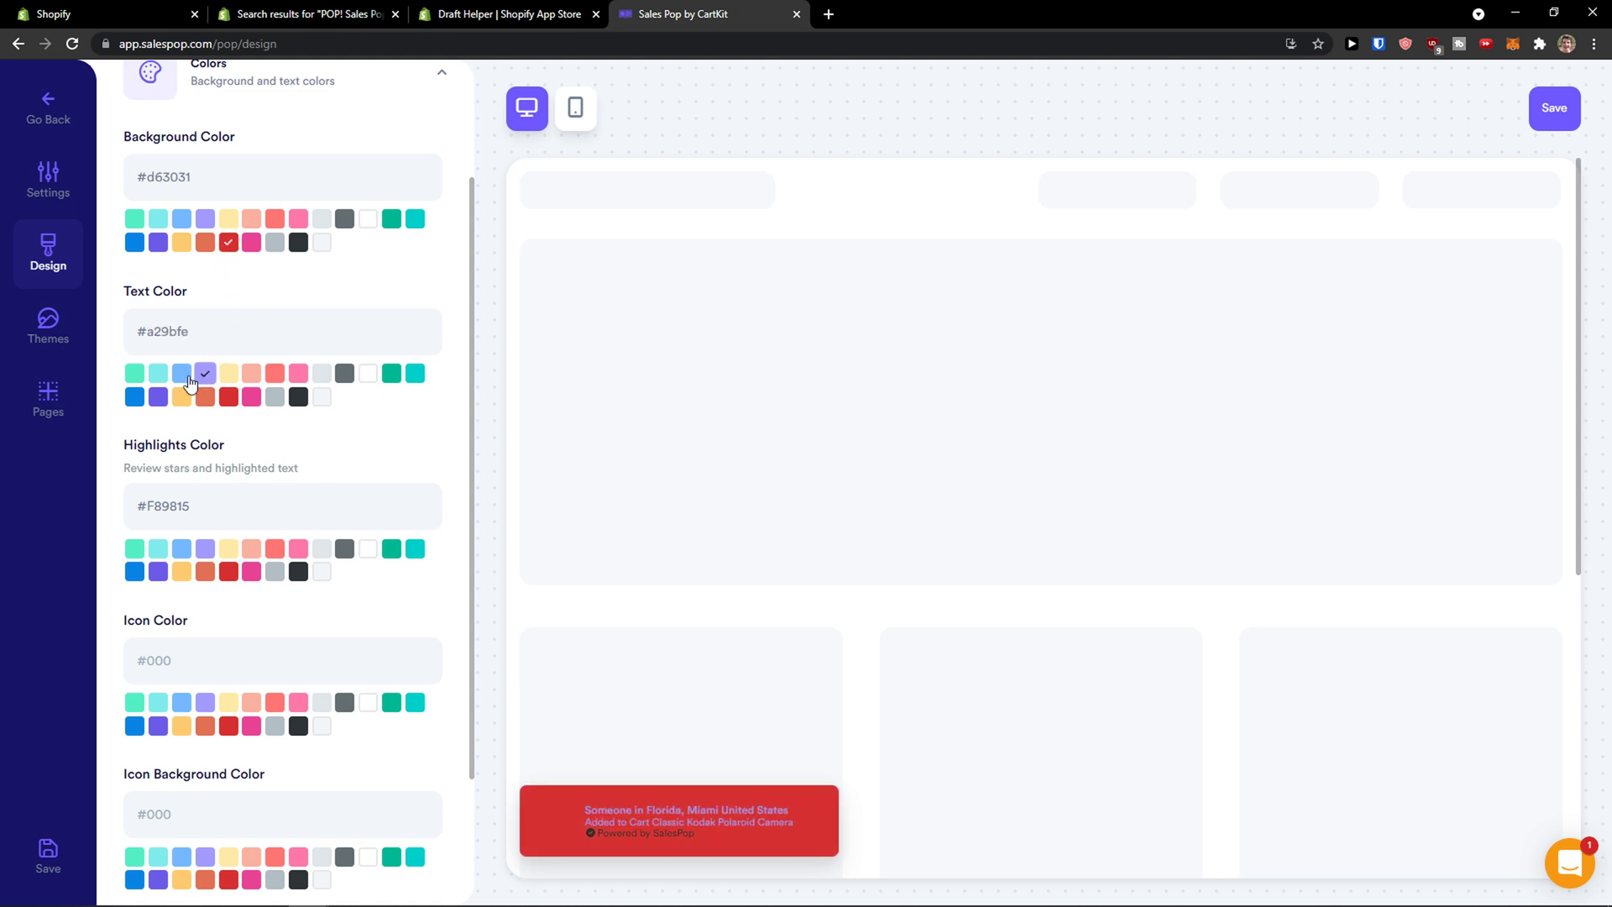
click(182, 373)
click(139, 378)
click(321, 398)
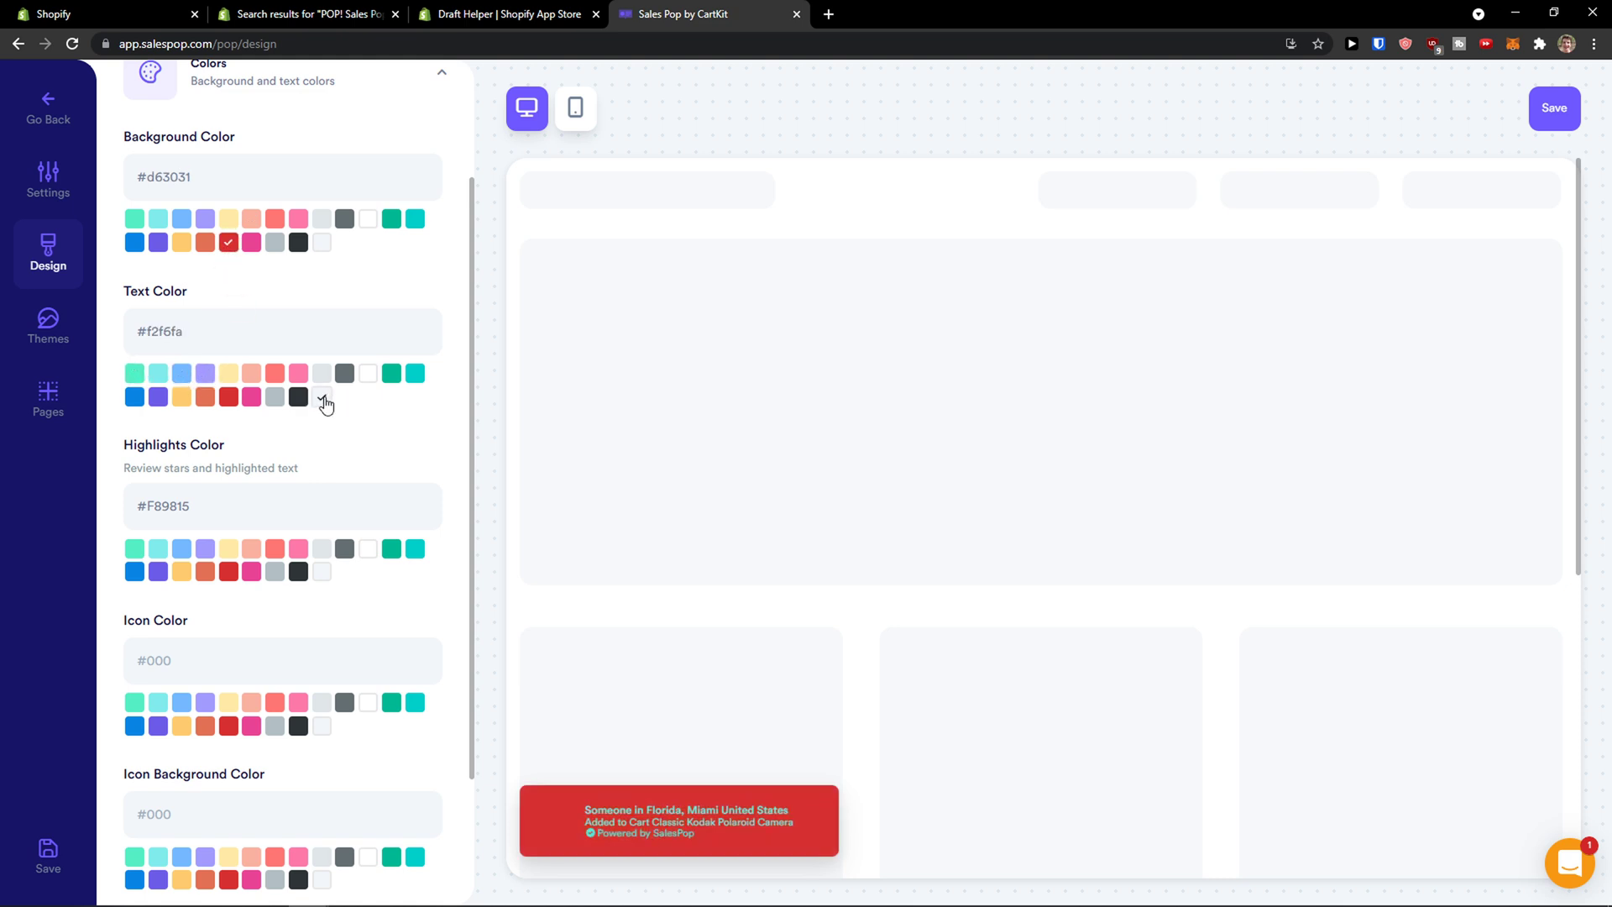
click(298, 396)
click(322, 397)
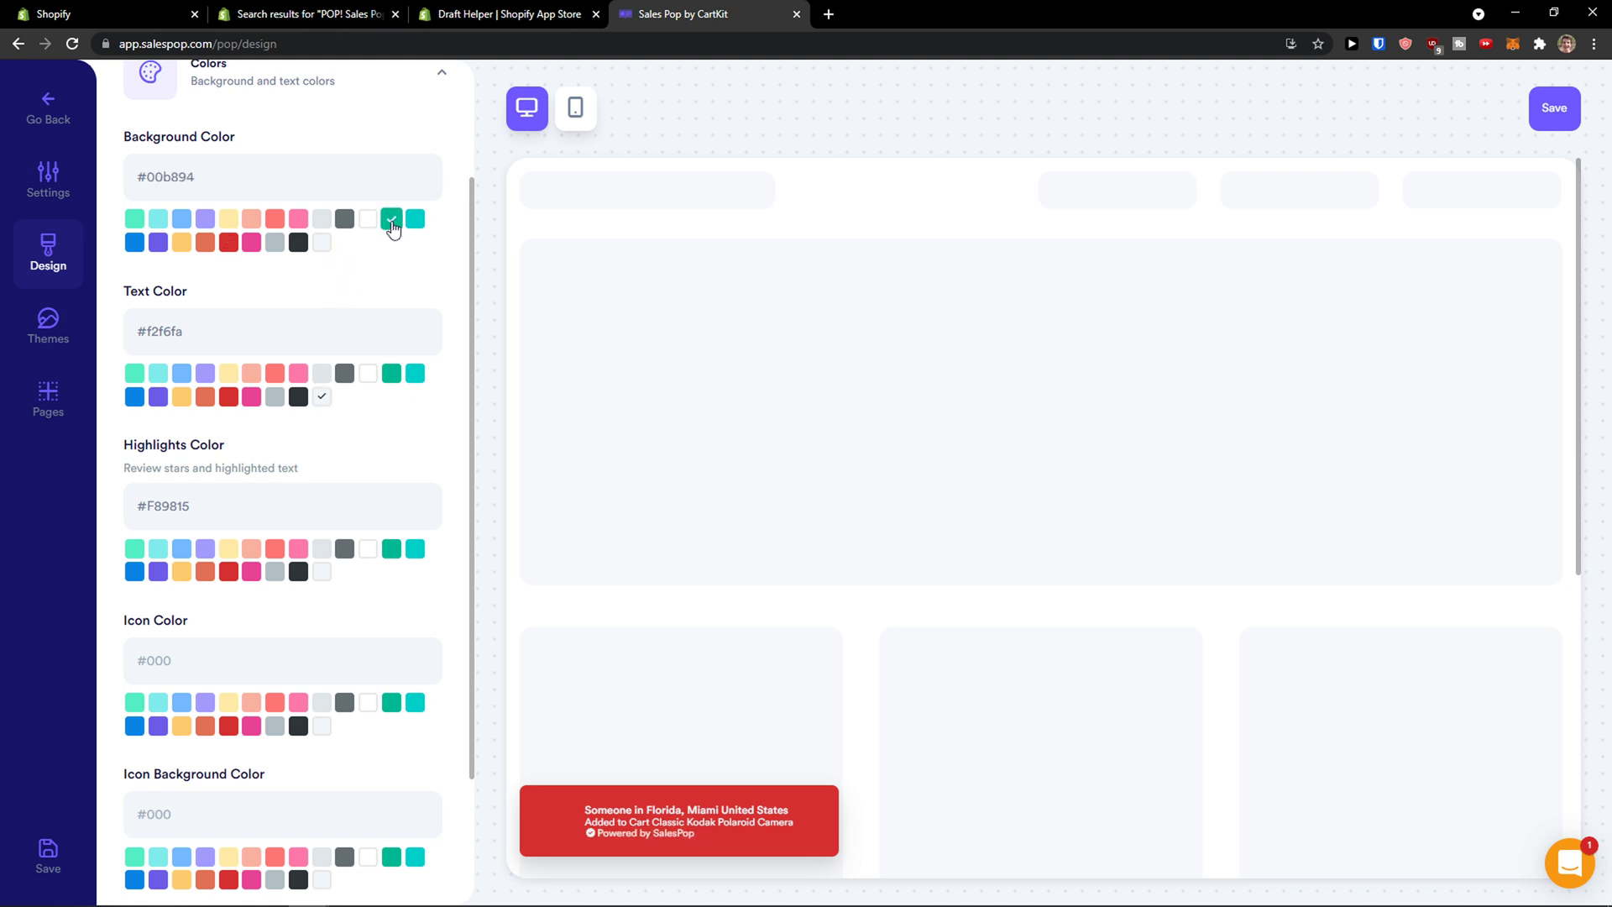
Set the pop's border radius to 12 and expand the Background Image options
scroll(271, 351, down, 2)
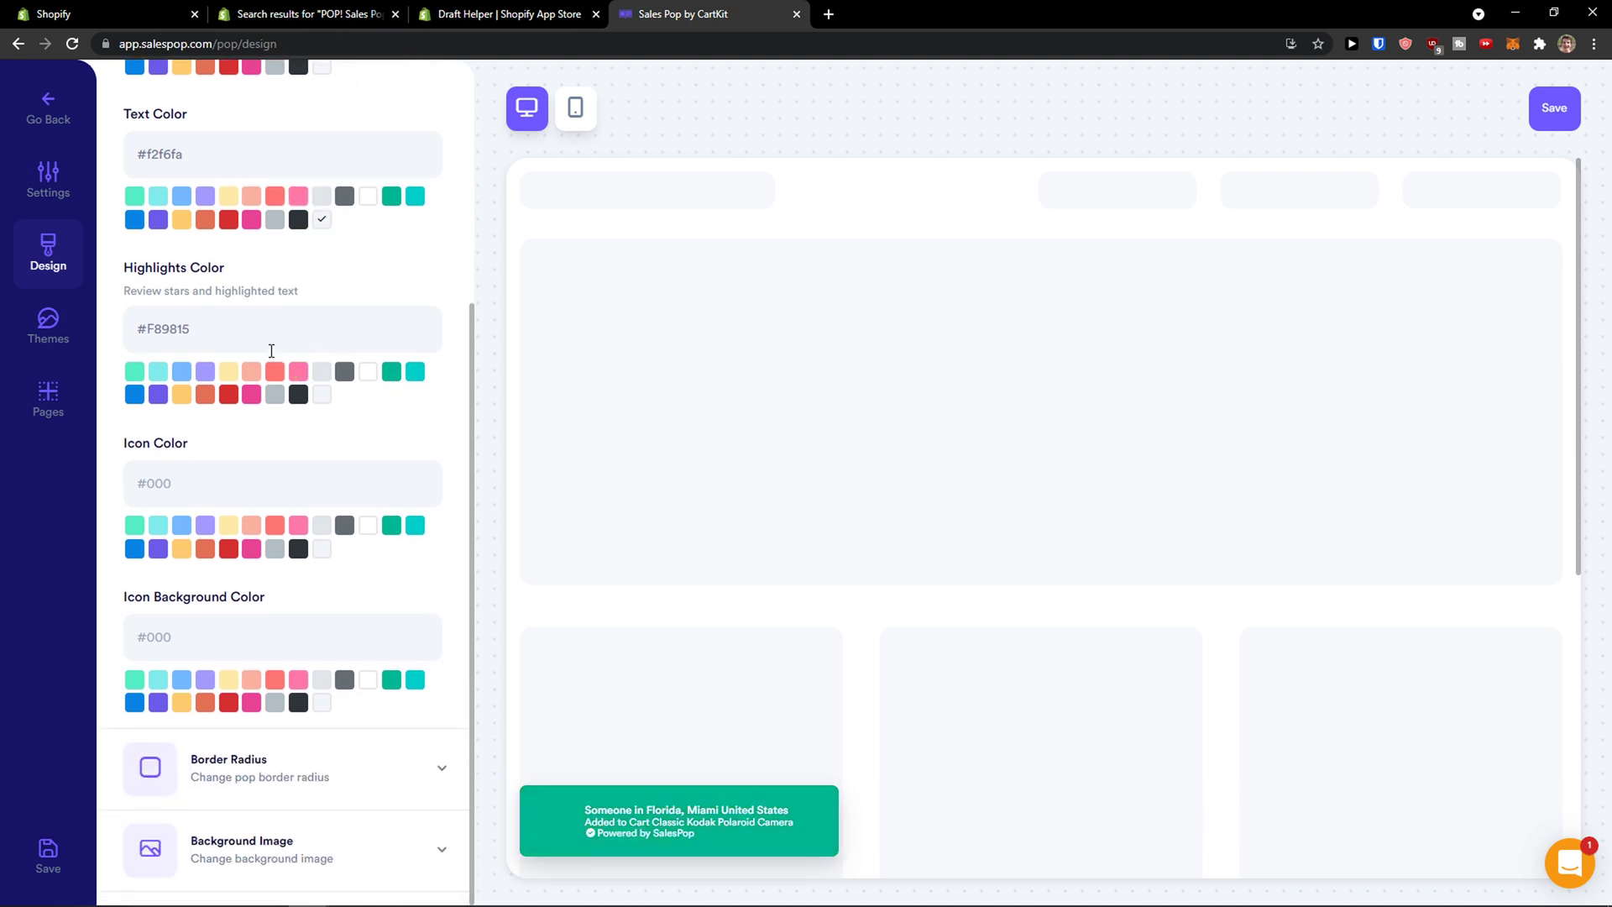
scroll(270, 364, up, 2)
scroll(205, 471, down, 2)
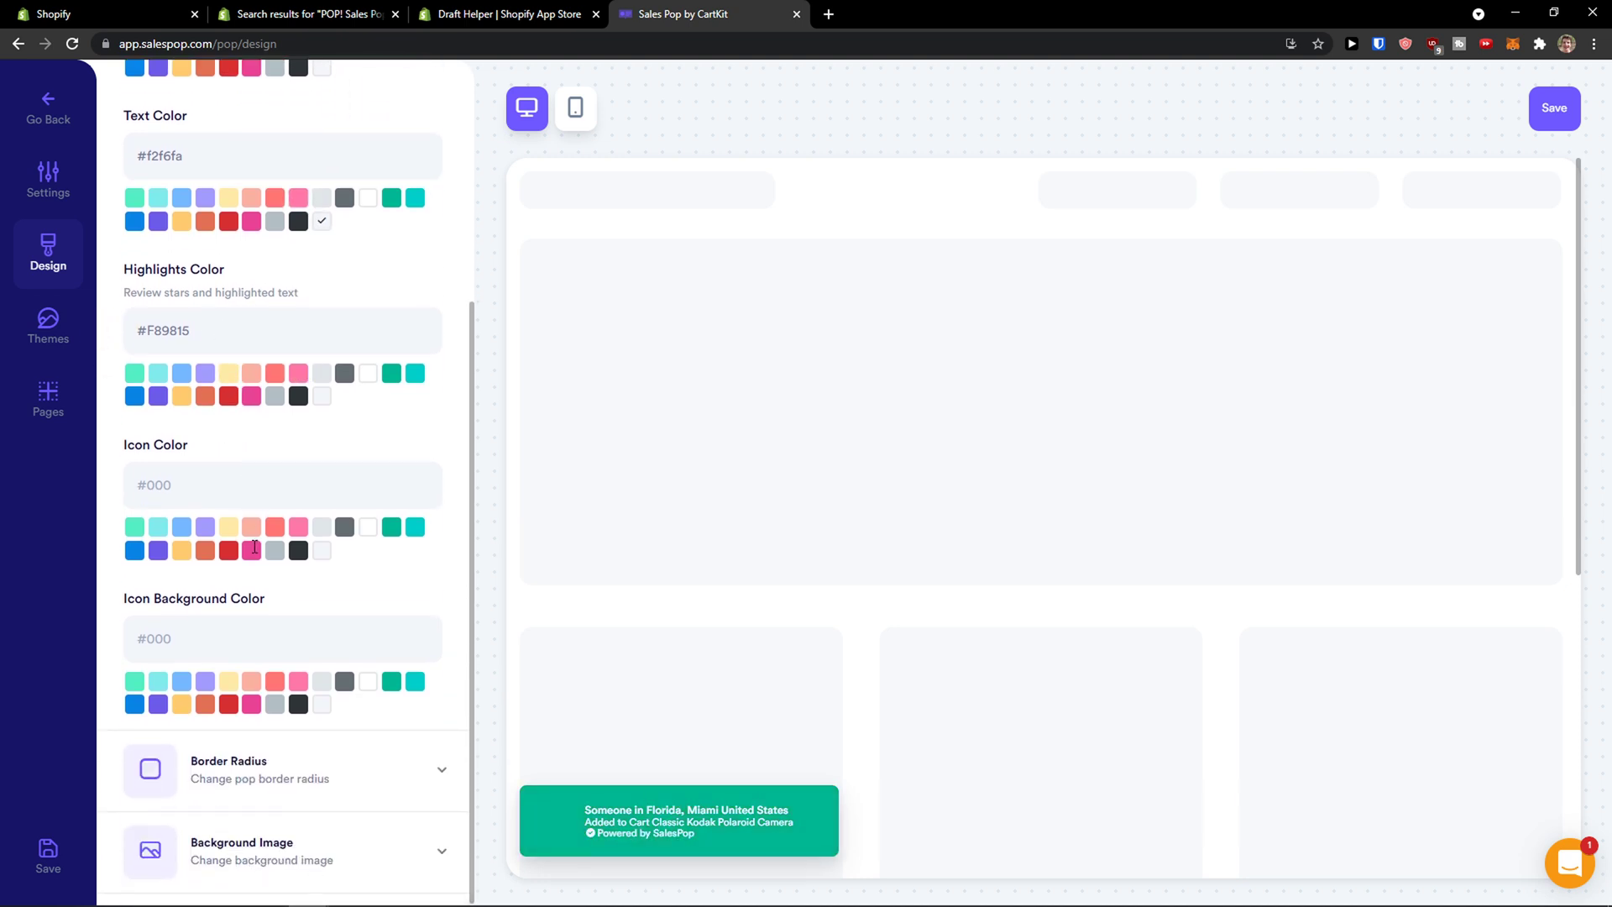
click(348, 788)
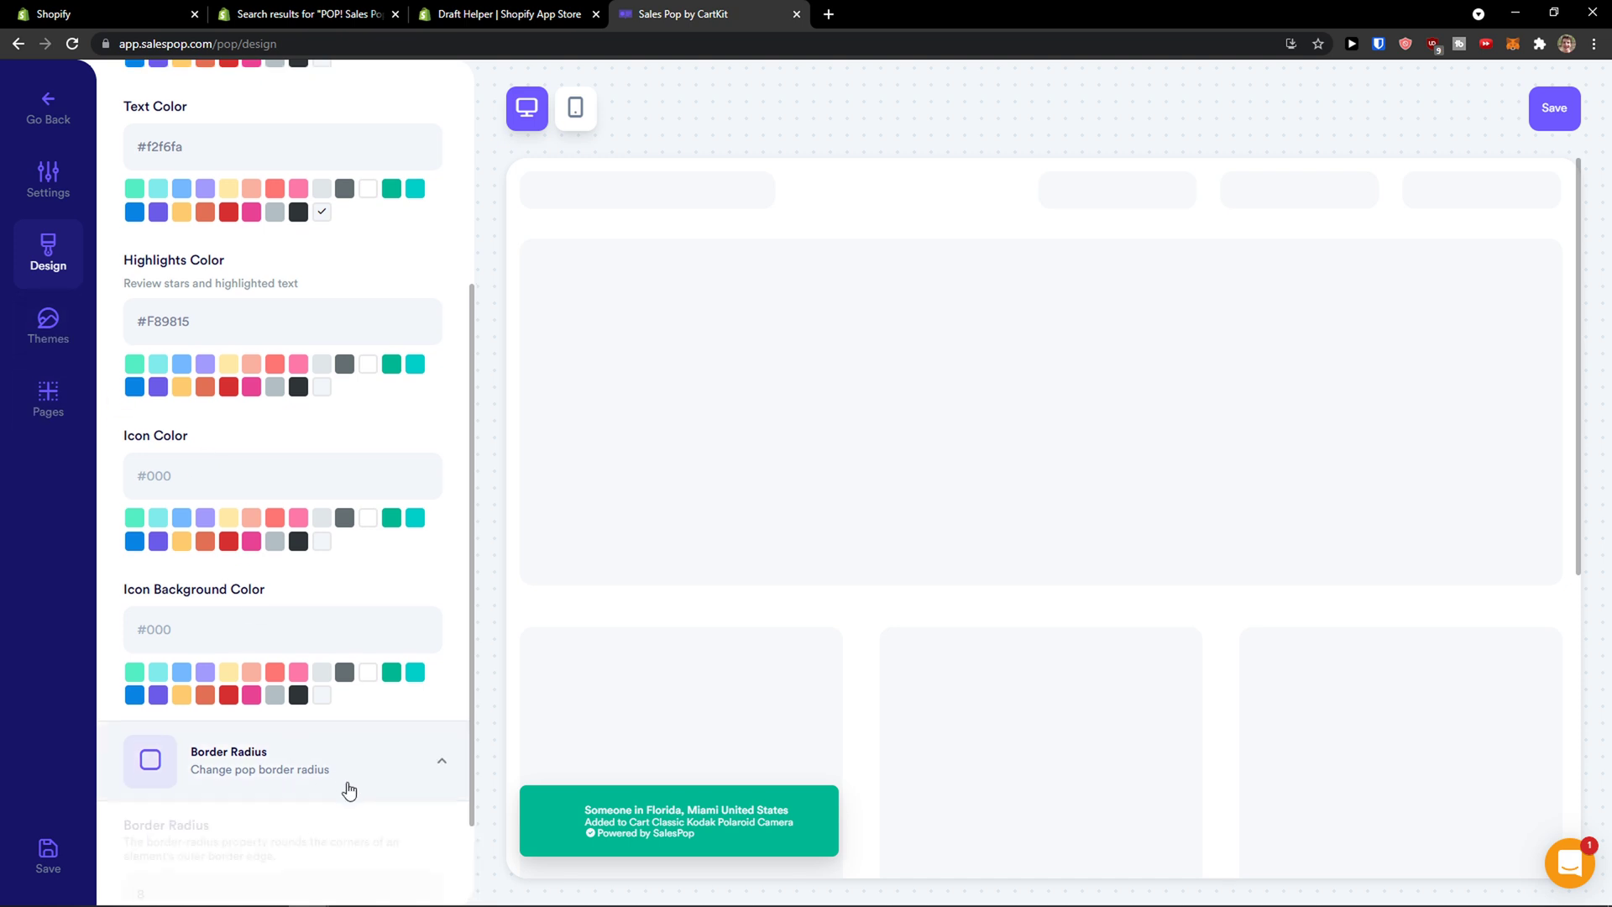
scroll(336, 784, down, 1)
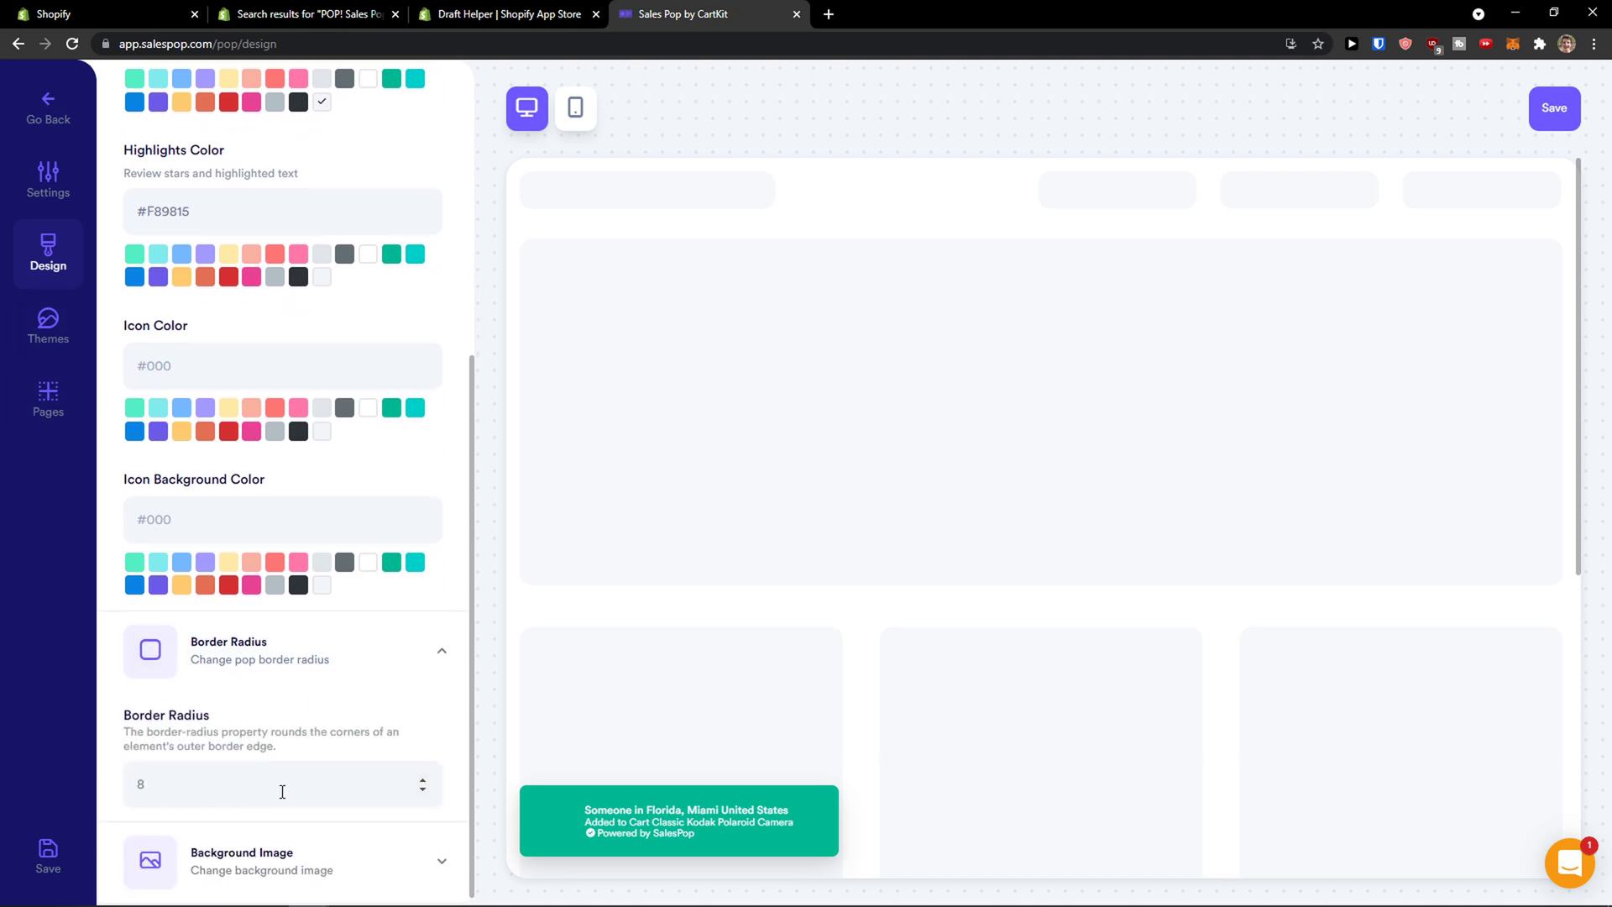
click(422, 788)
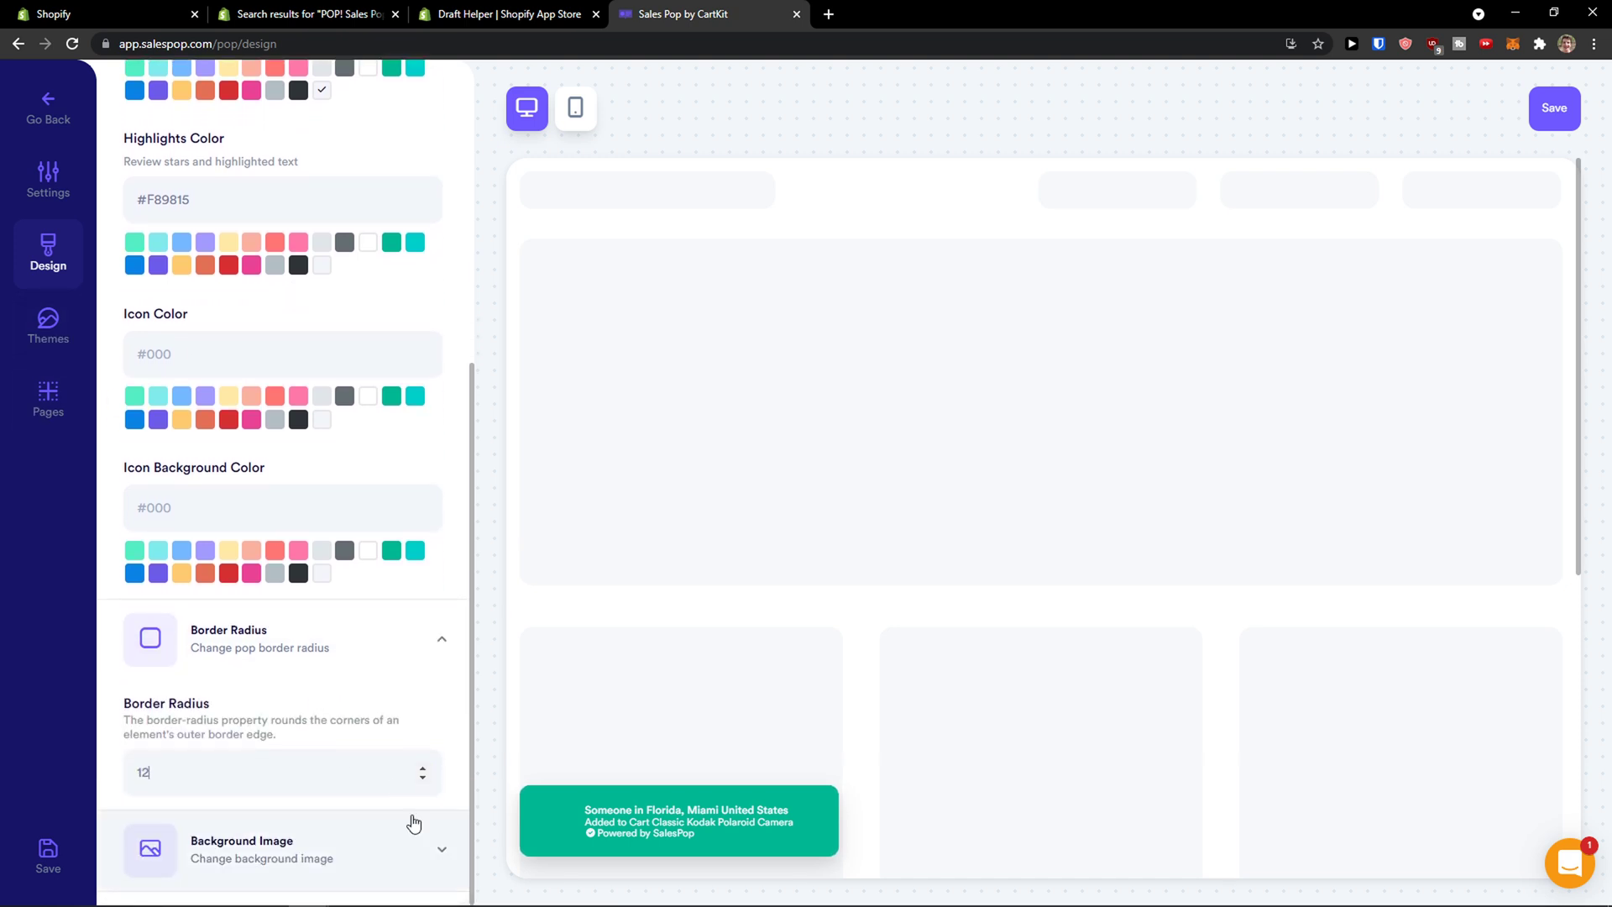
click(426, 865)
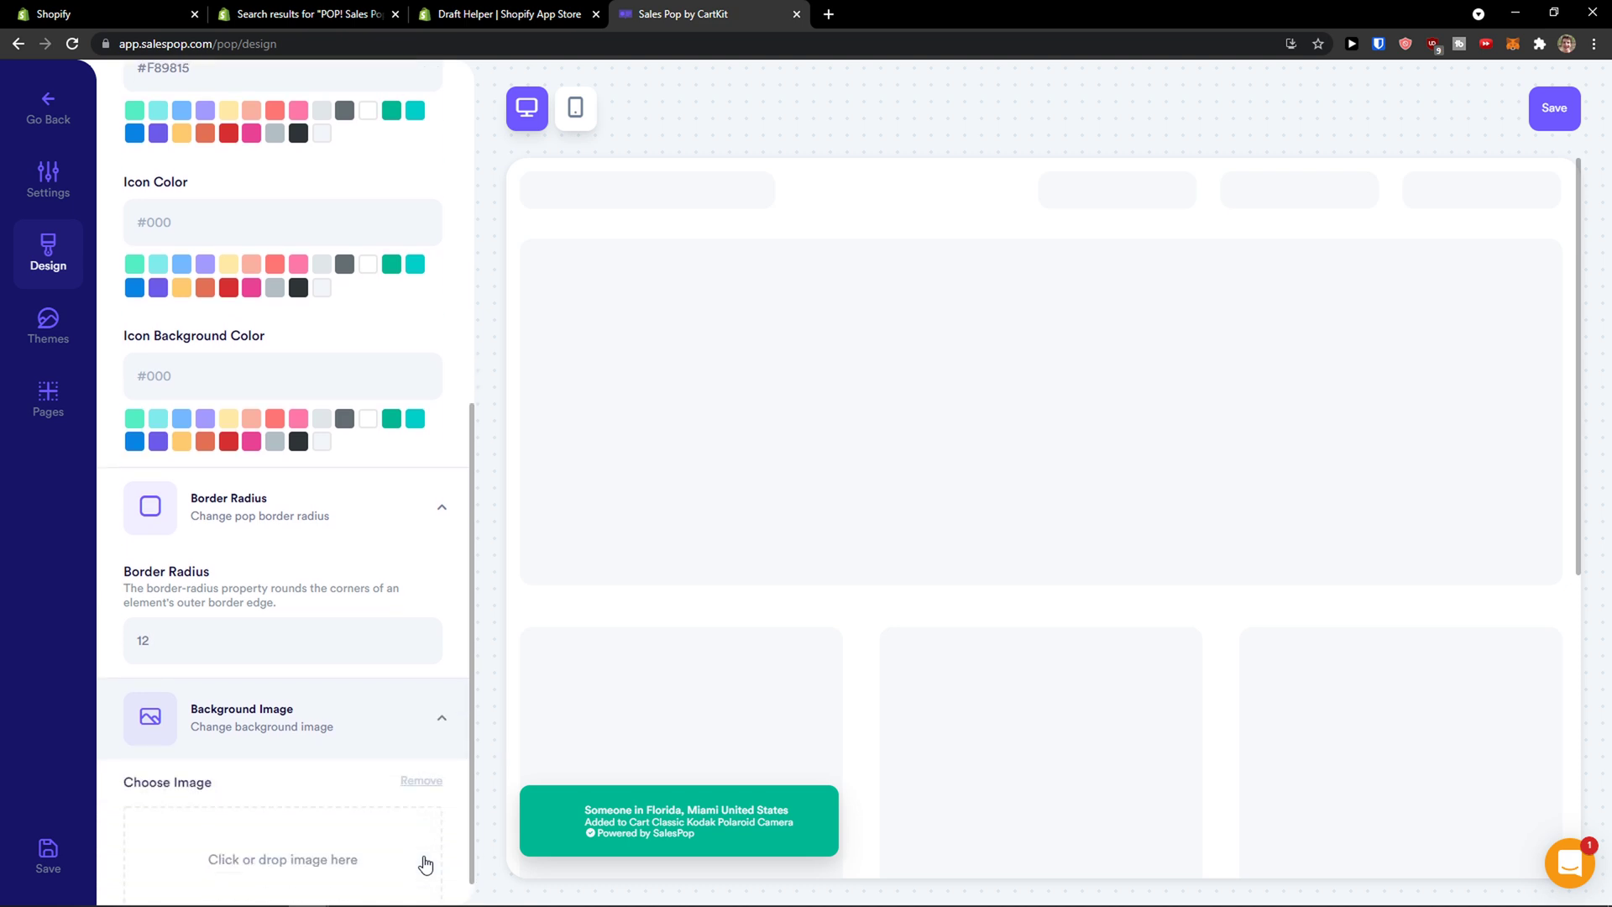
Preview the basic themes Rounded Dark, Normal Dark and Rounded White on the pop
click(48, 327)
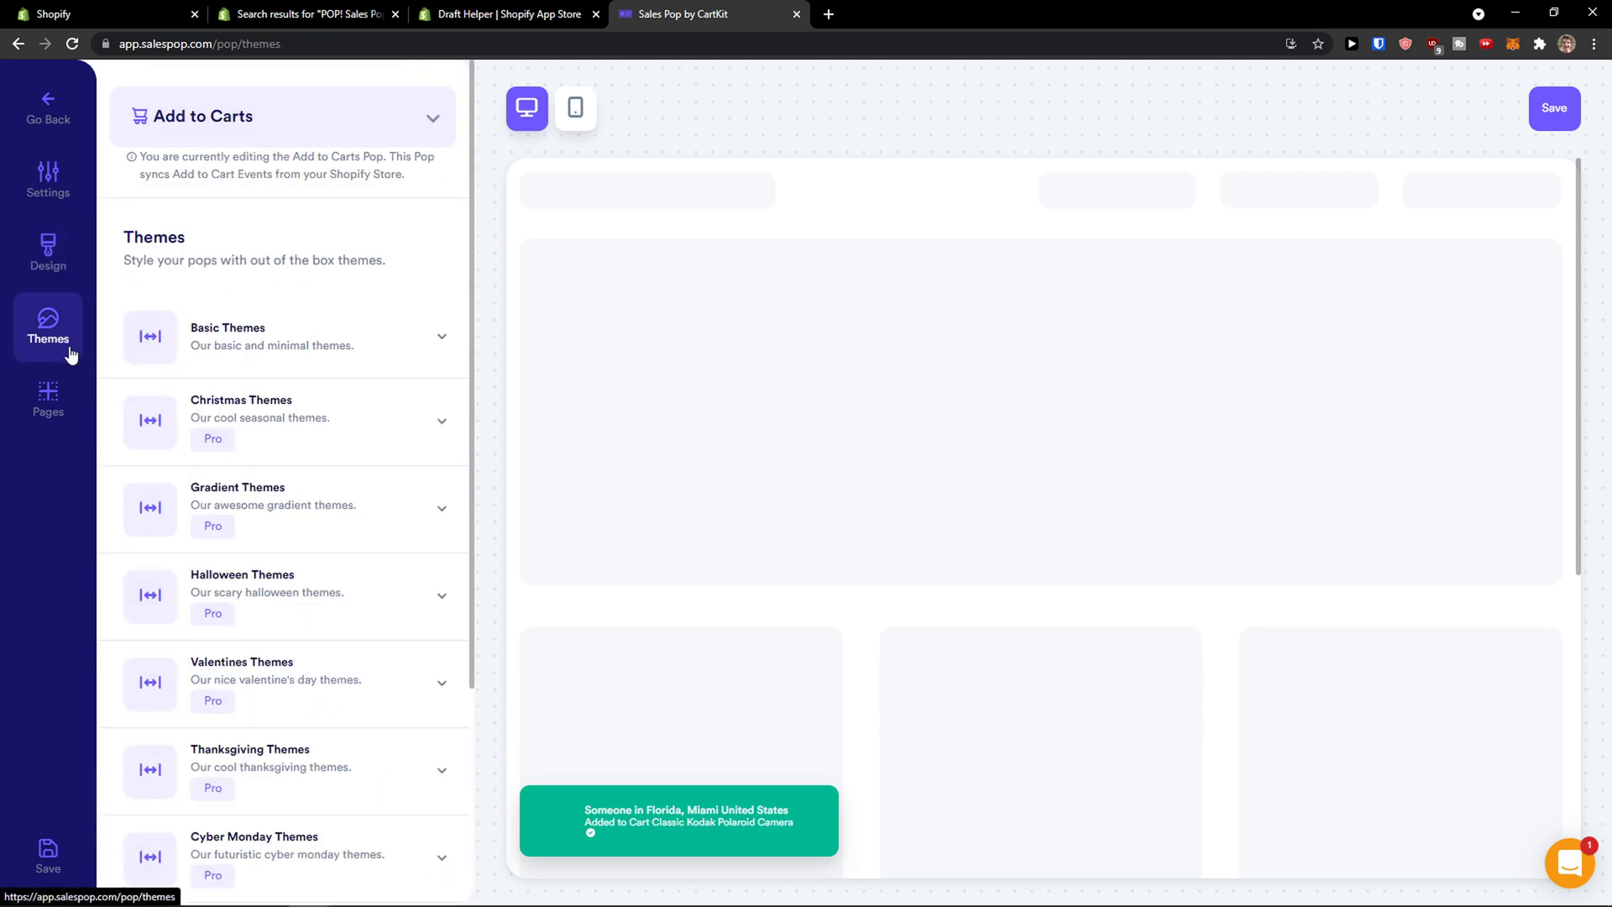
scroll(399, 453, down, 1)
scroll(399, 456, up, 3)
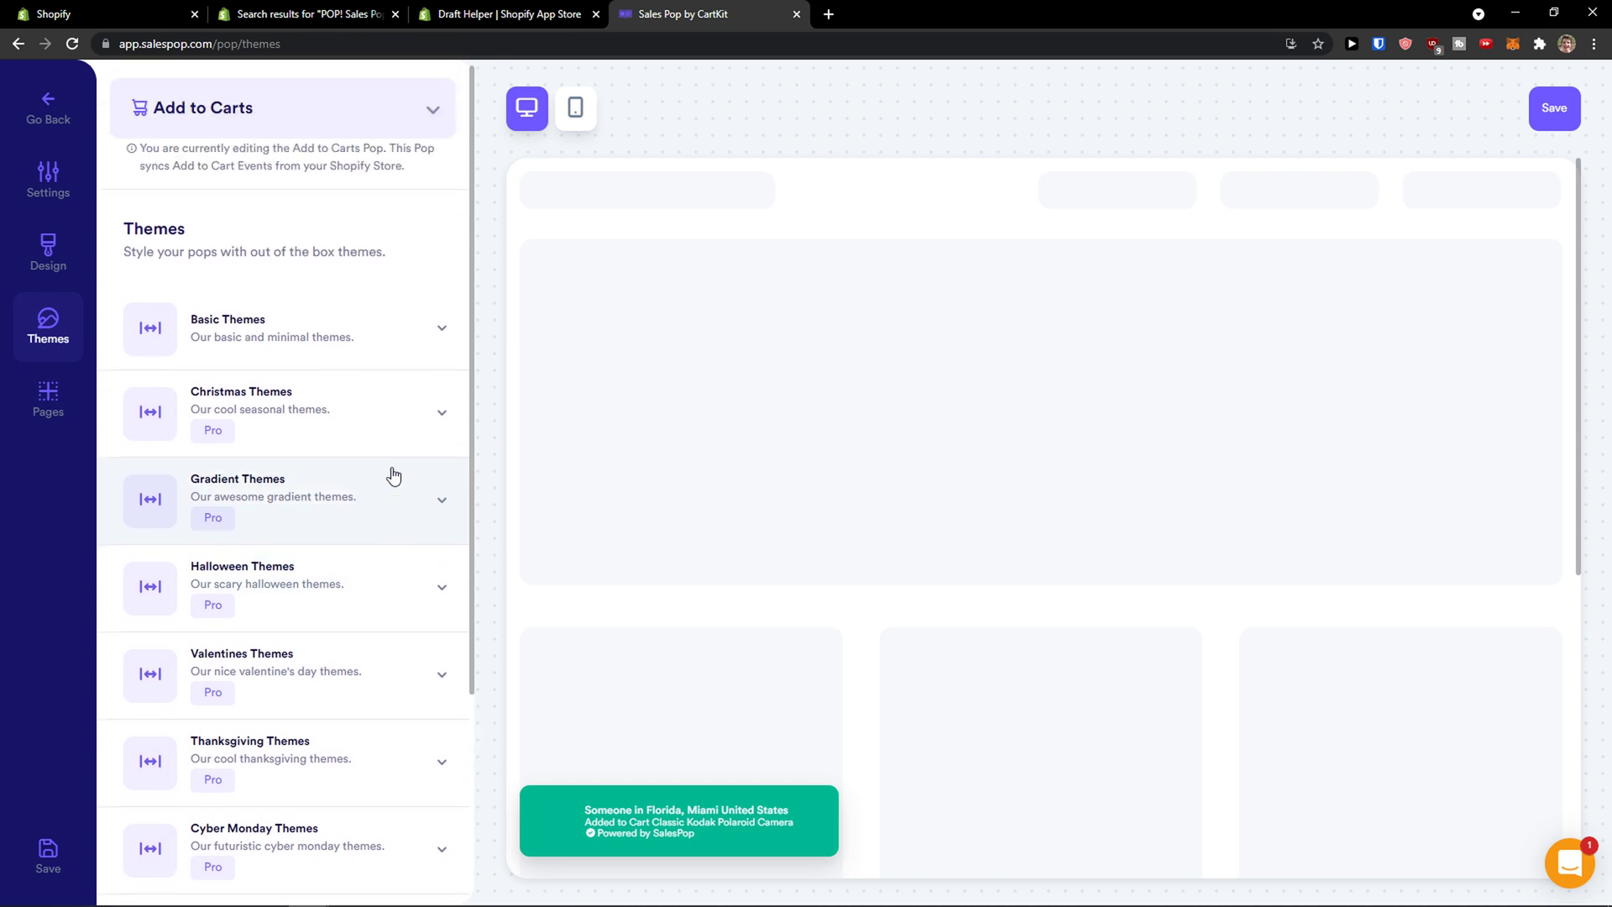
click(436, 363)
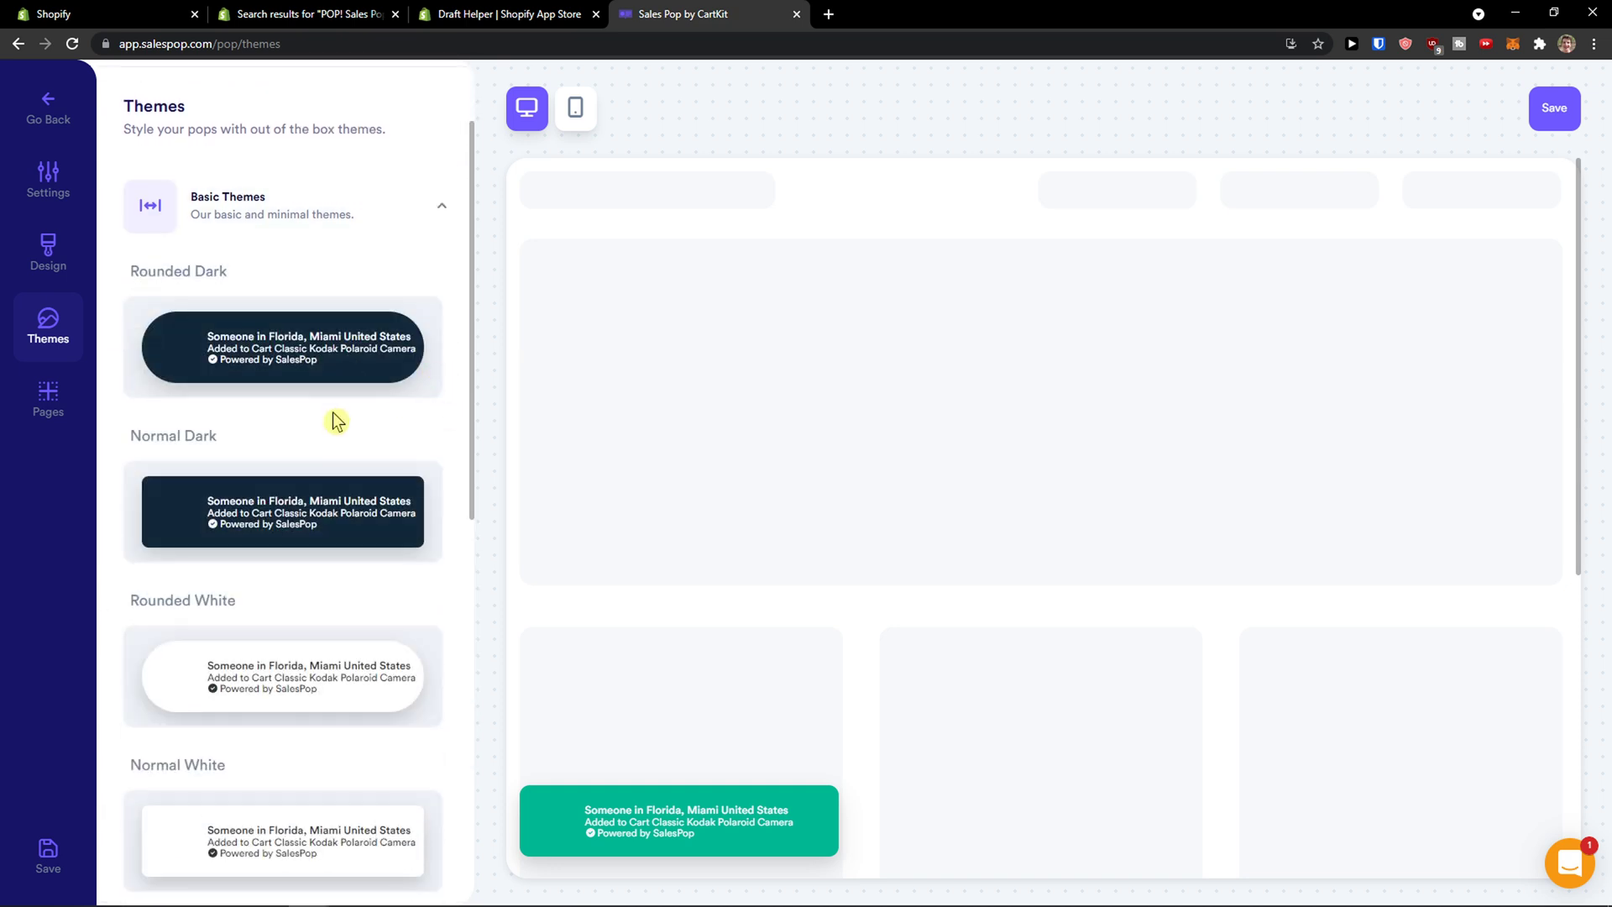
click(336, 362)
click(328, 480)
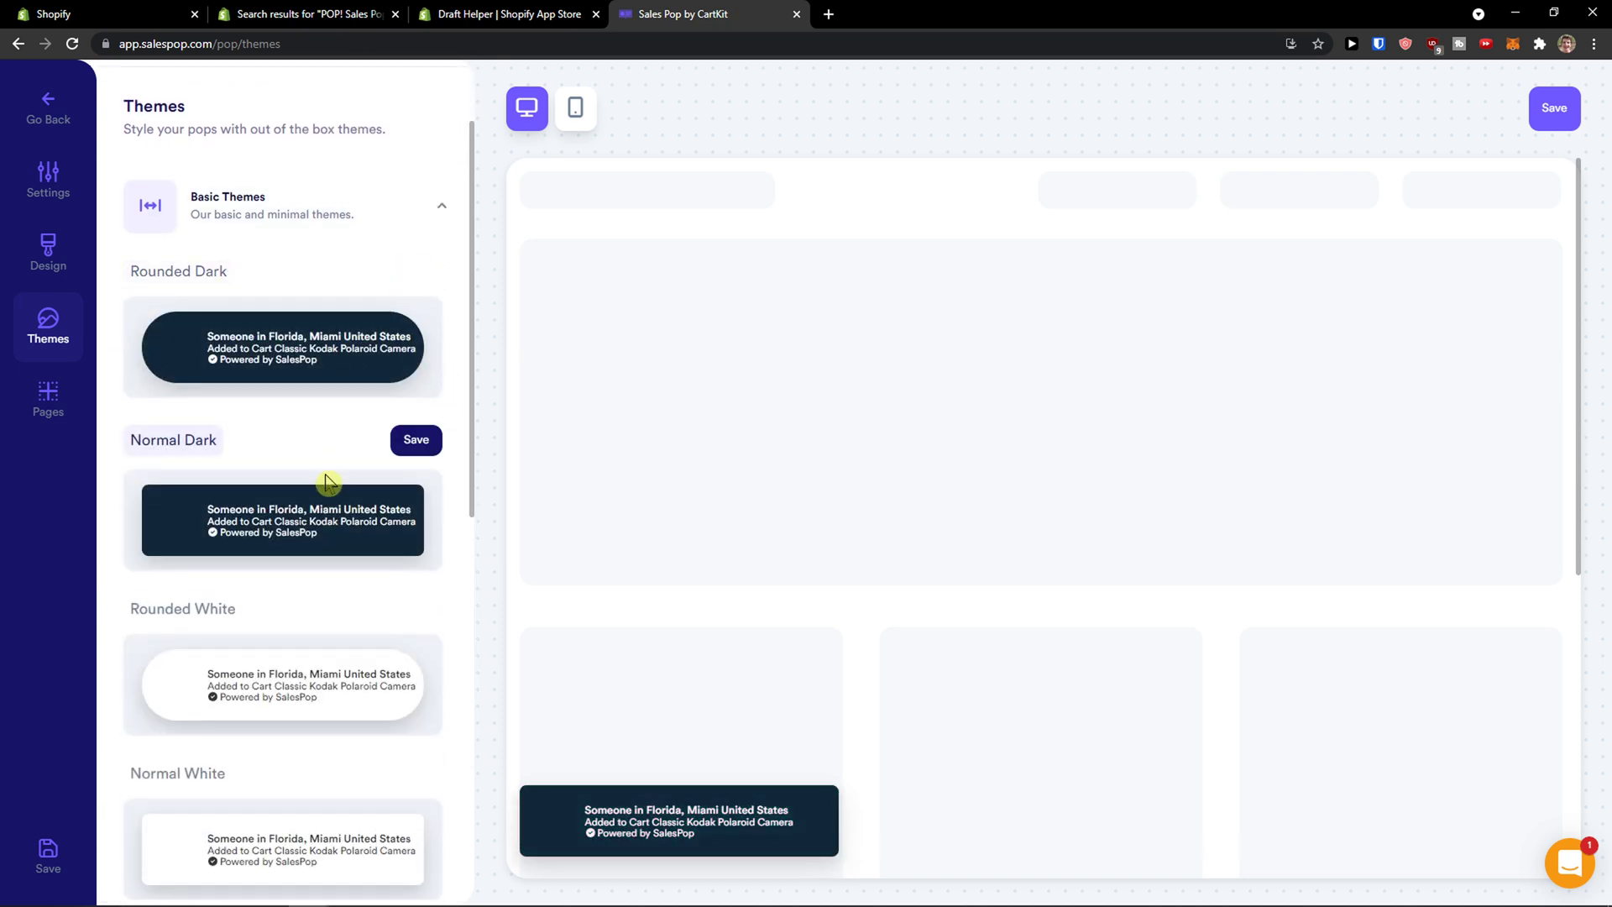
click(329, 377)
scroll(323, 428, down, 3)
click(325, 437)
scroll(324, 420, up, 3)
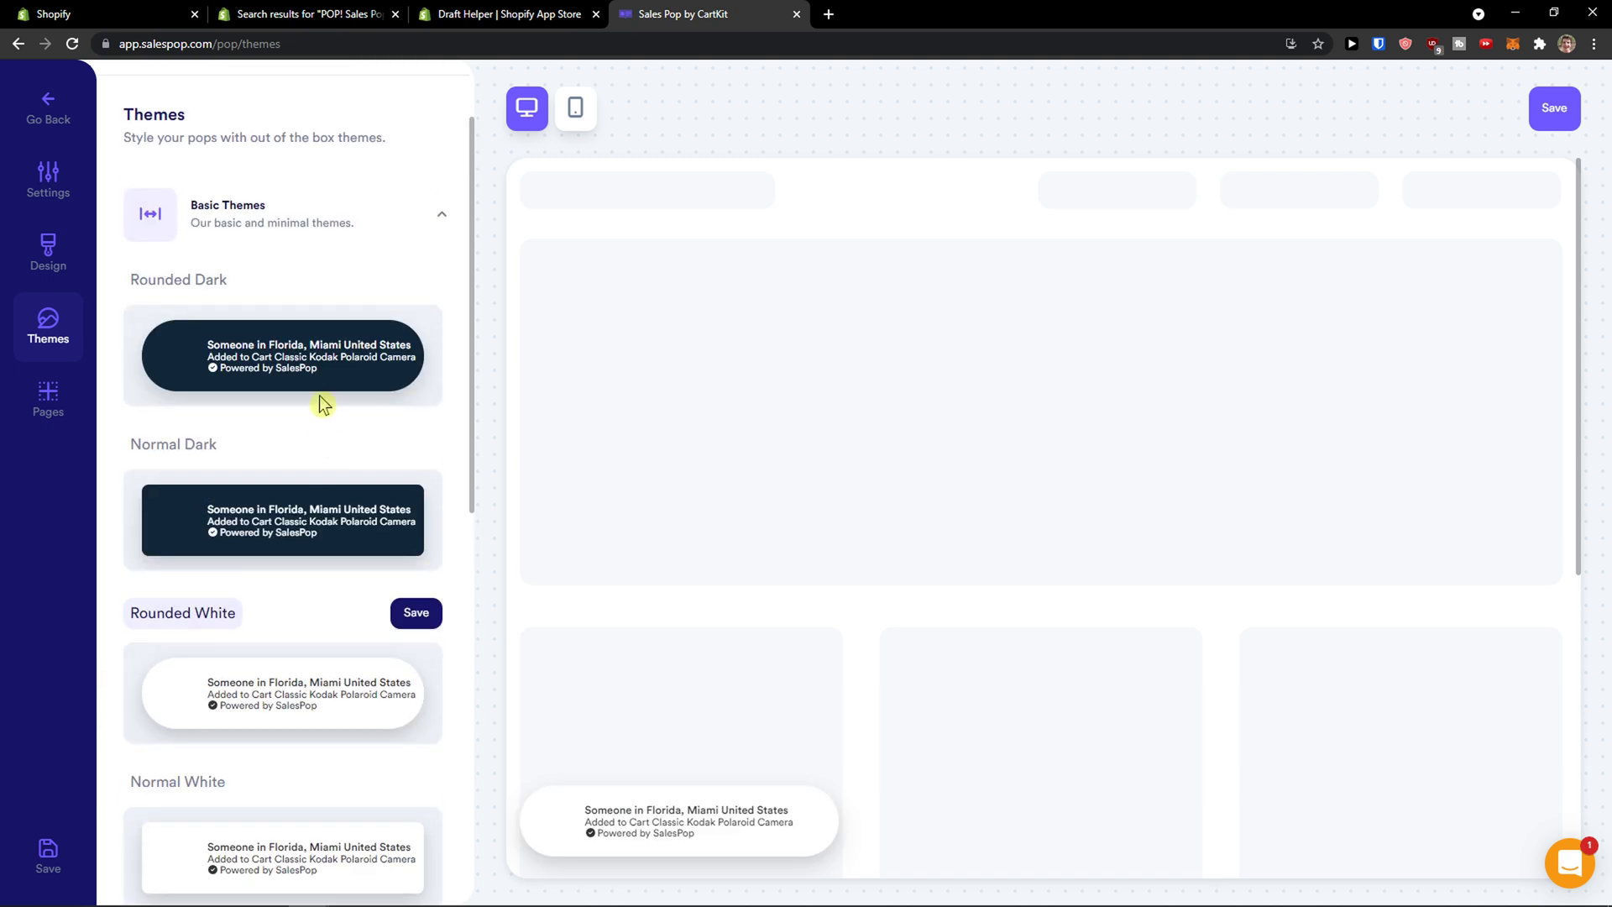
click(310, 369)
click(739, 14)
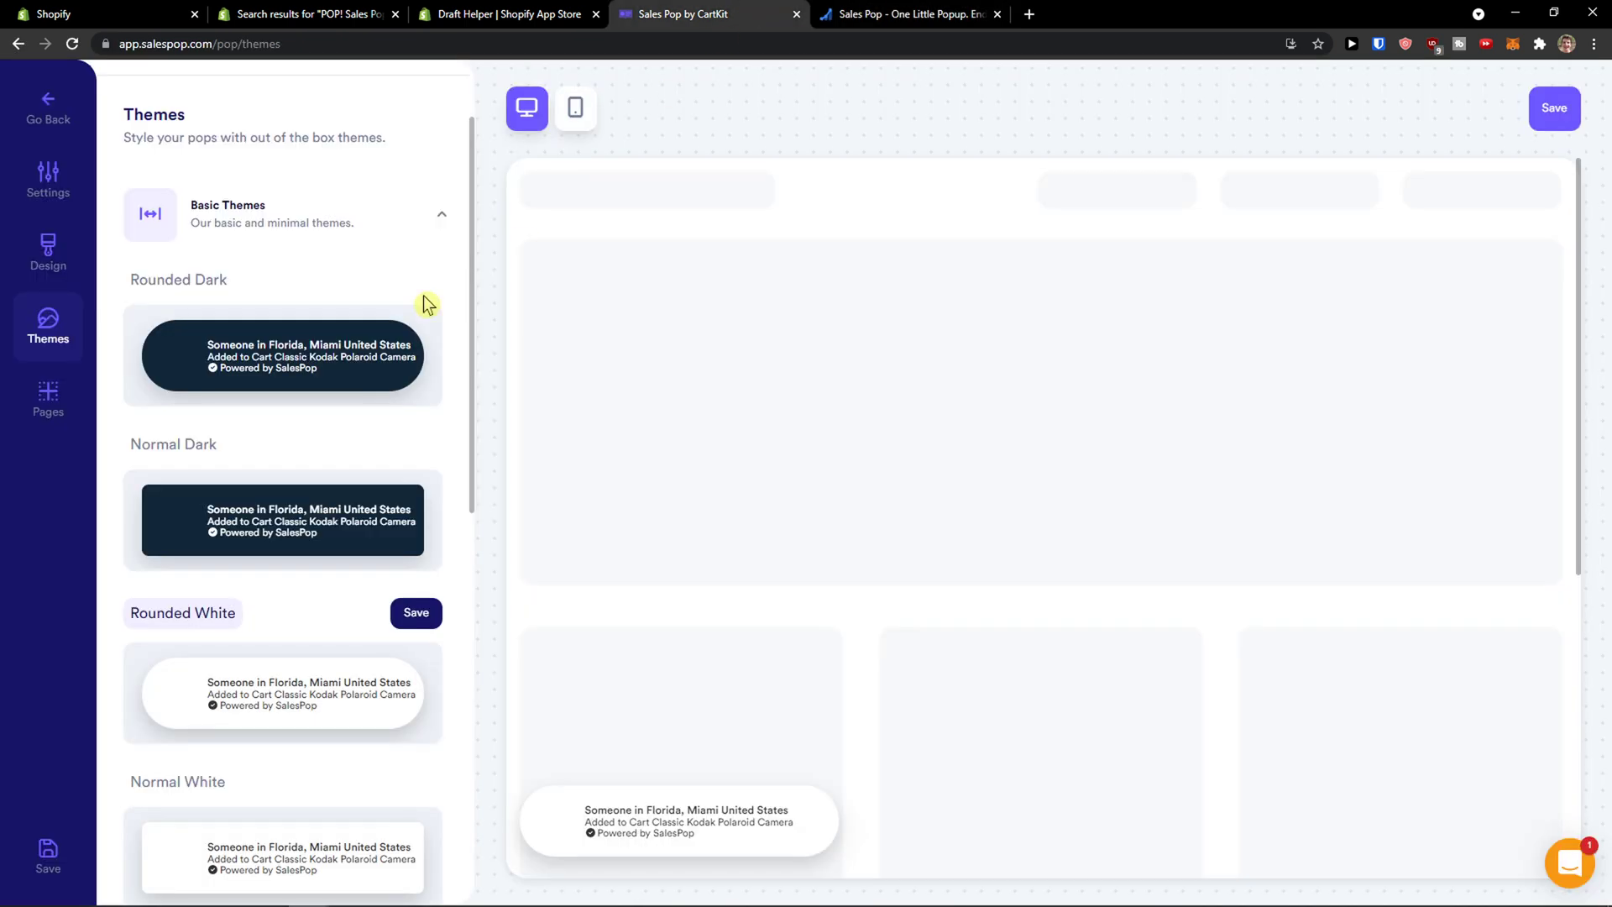
click(395, 388)
Preview the gradient themes, finishing on the Yellow and Orange Gradient theme
scroll(364, 450, down, 2)
scroll(398, 542, down, 2)
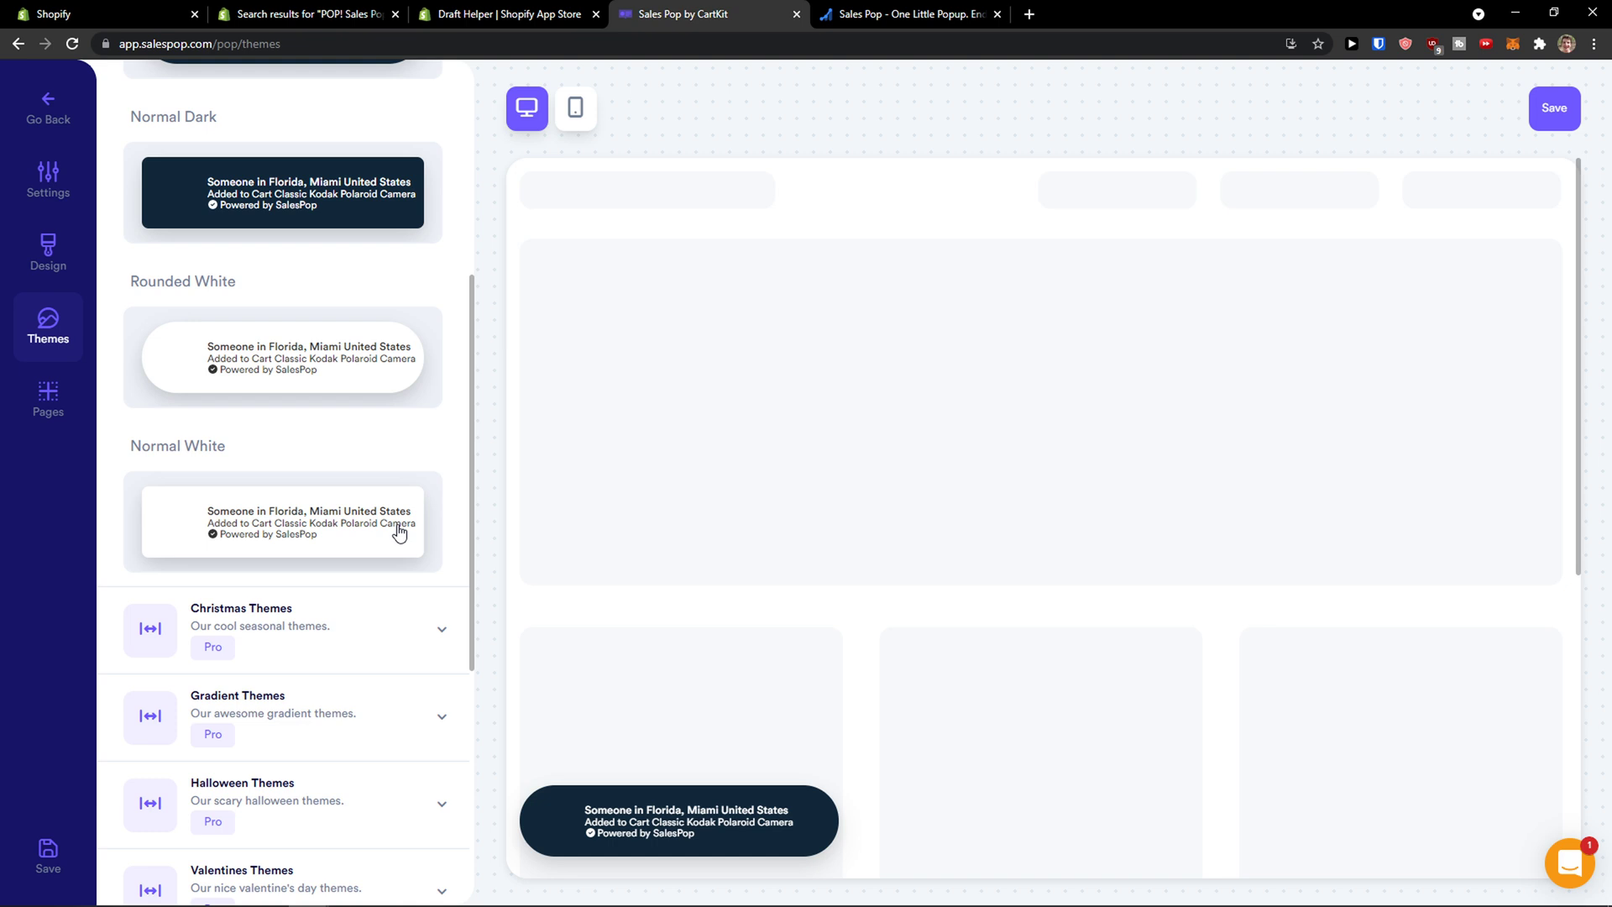
scroll(399, 530, down, 3)
click(400, 482)
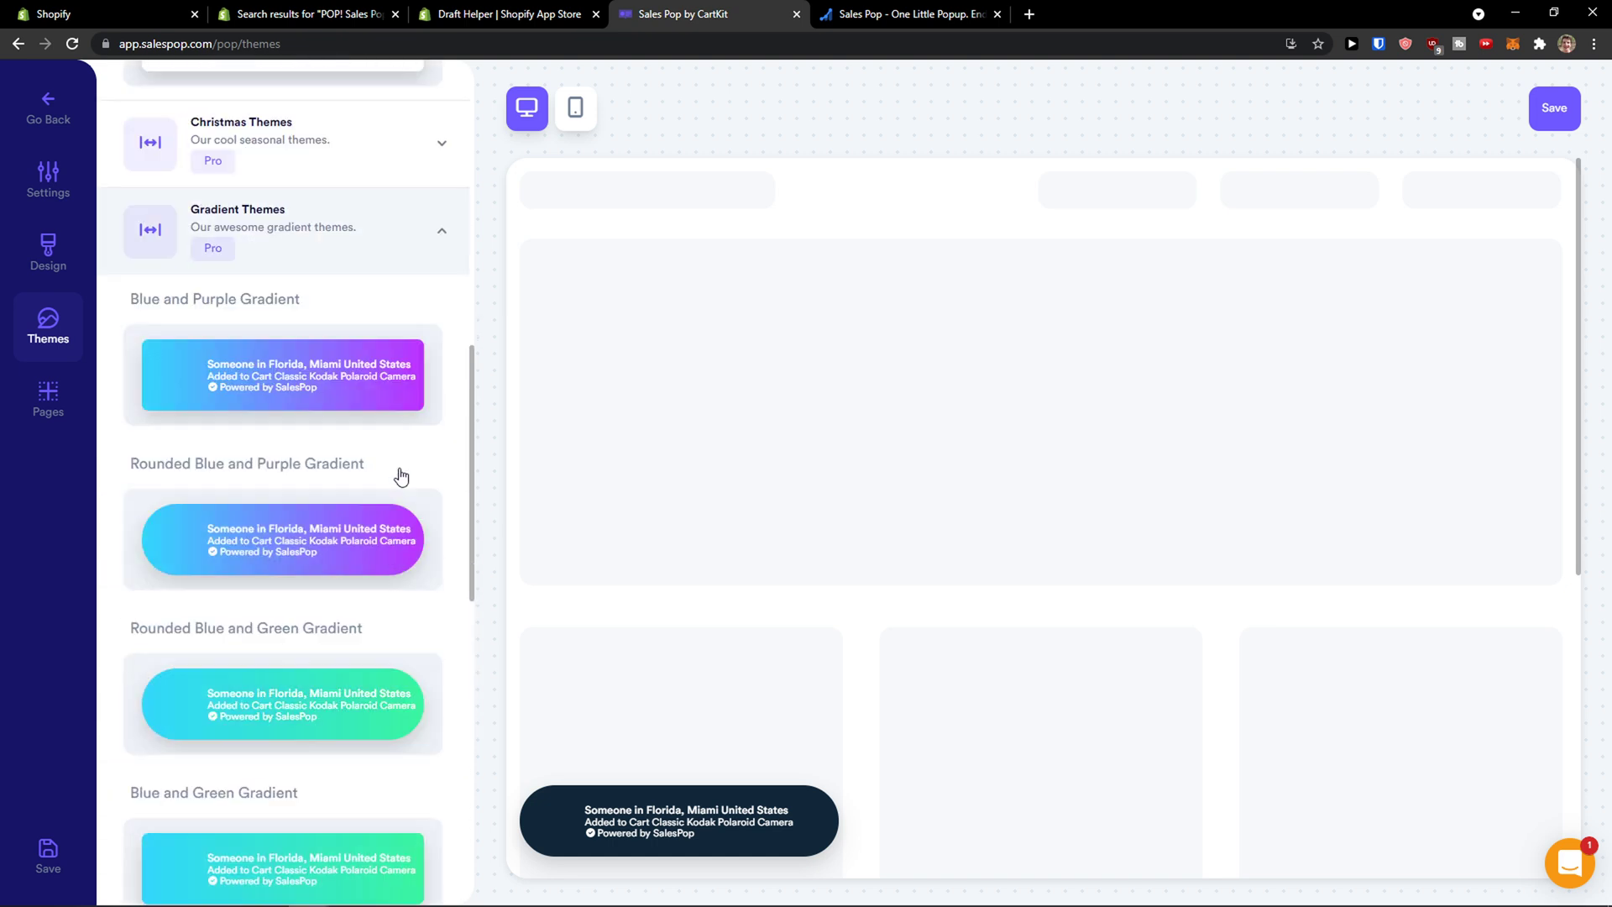
scroll(401, 477, down, 4)
click(321, 382)
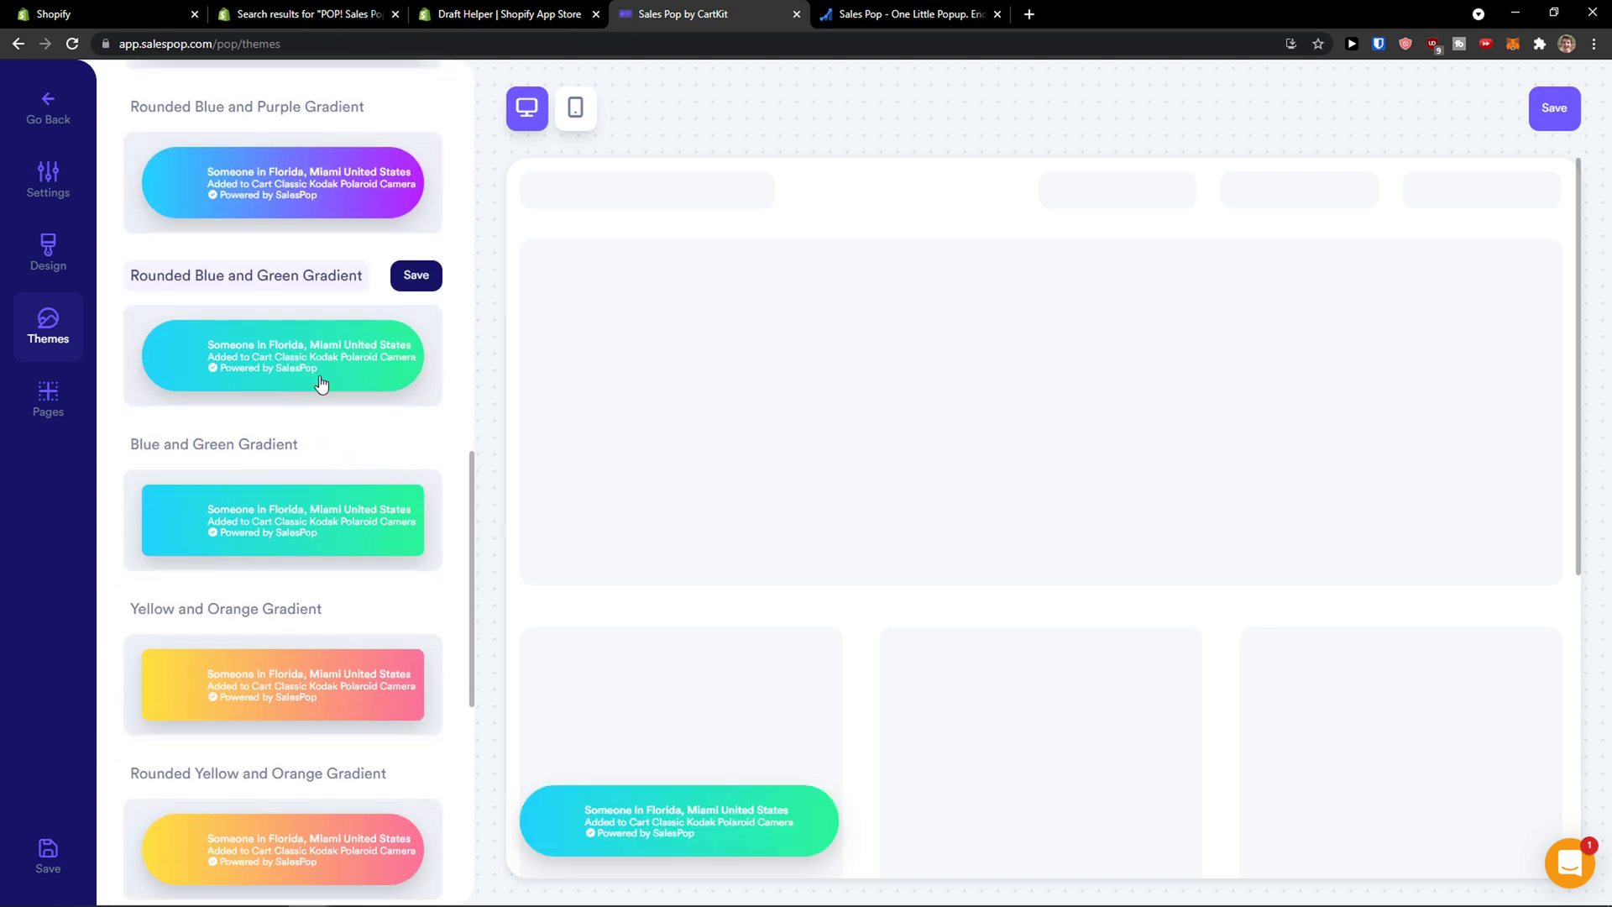
click(402, 699)
scroll(371, 634, down, 2)
scroll(368, 605, up, 5)
scroll(366, 592, up, 5)
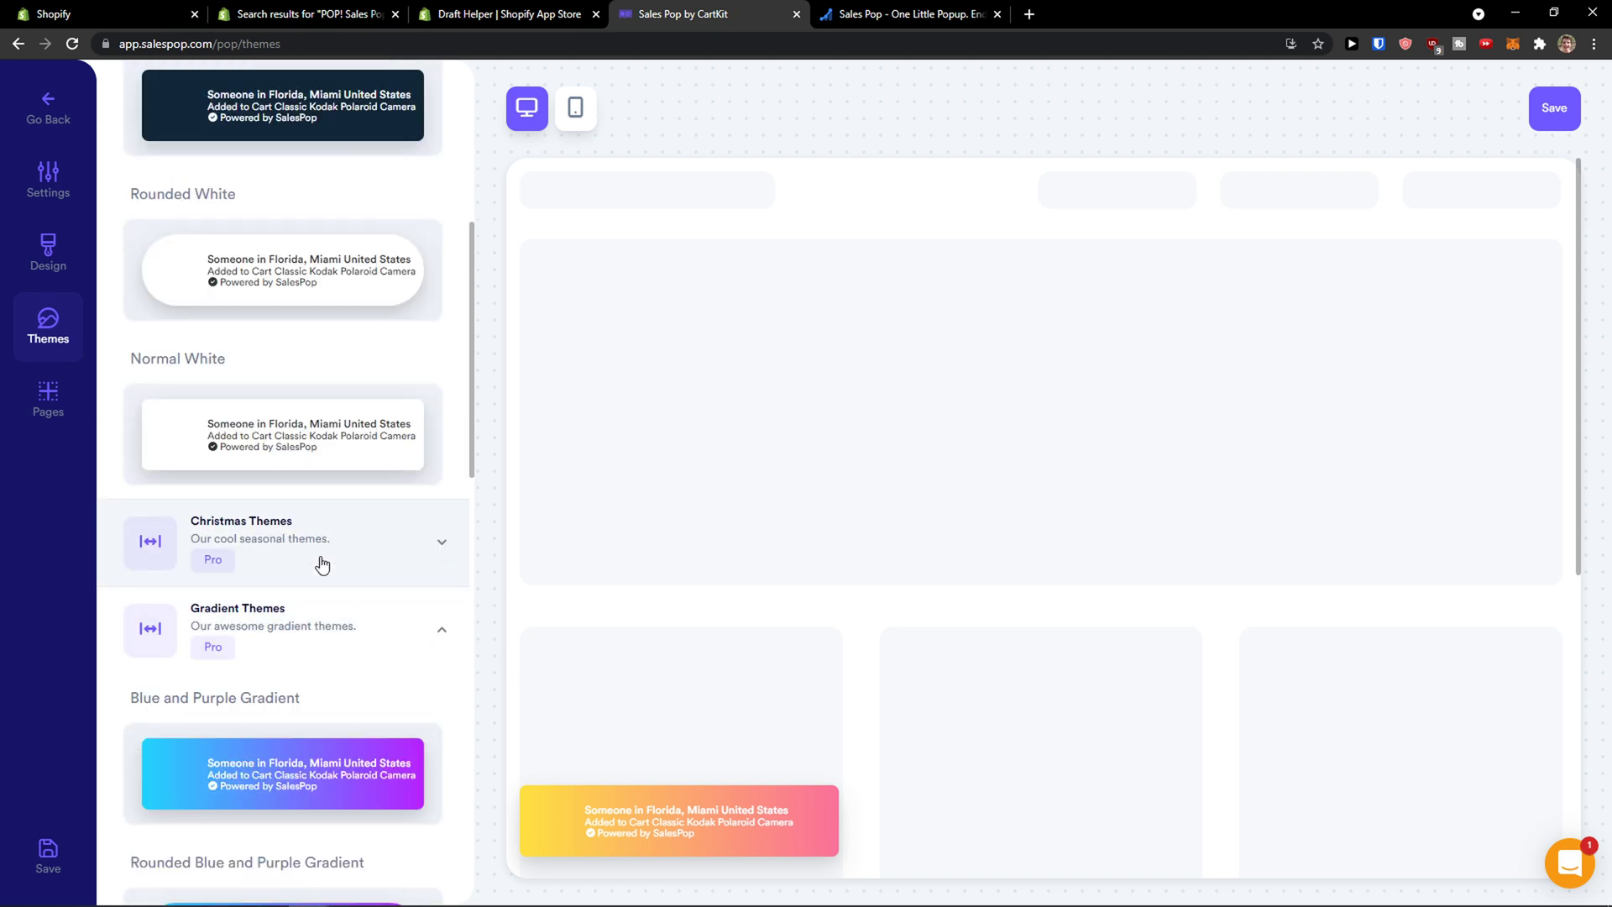
click(59, 409)
Confirm the Exclude list is empty, then go back to raise the unsaved-changes prompt
click(371, 262)
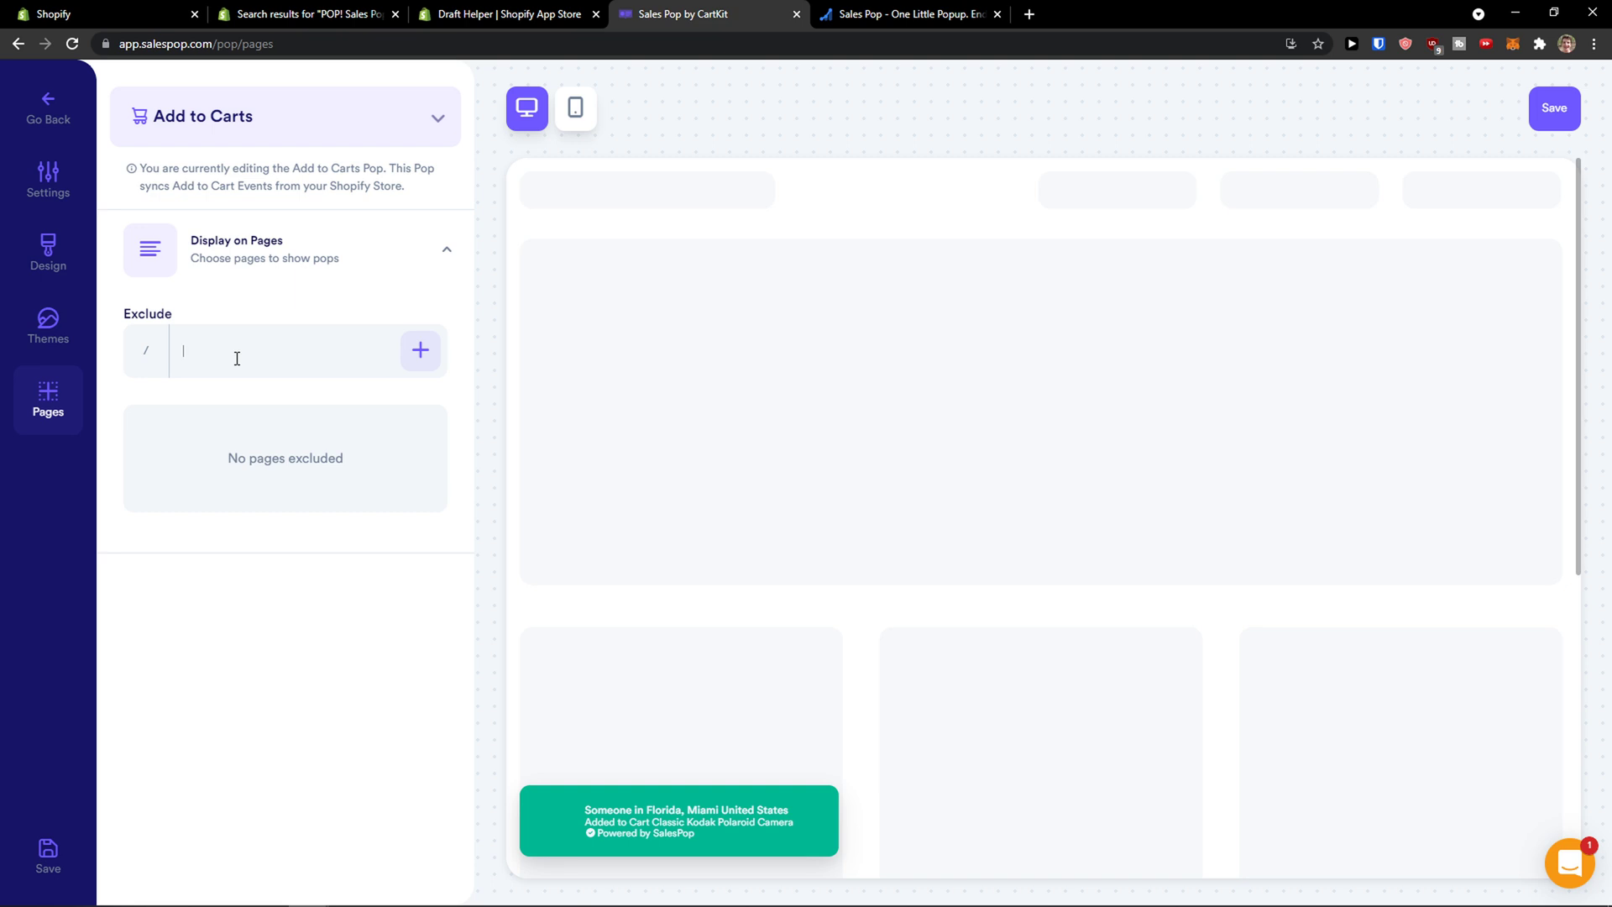
click(46, 111)
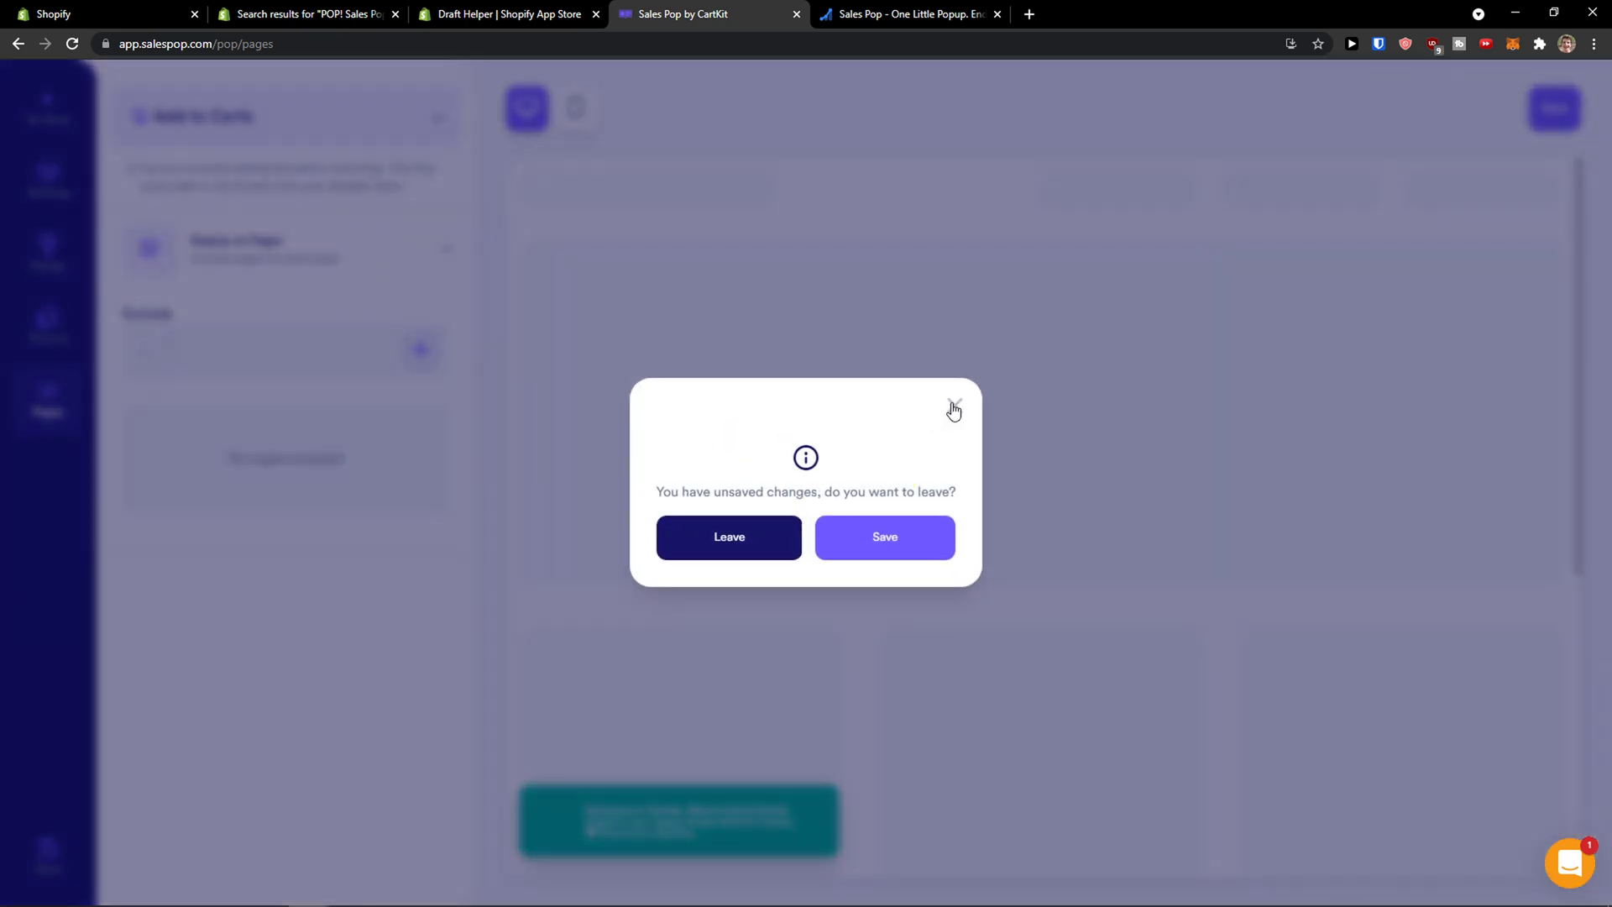
Dismiss the prompt, briefly open the Cart Summary pop, and return to the Pop Library
click(954, 411)
click(322, 134)
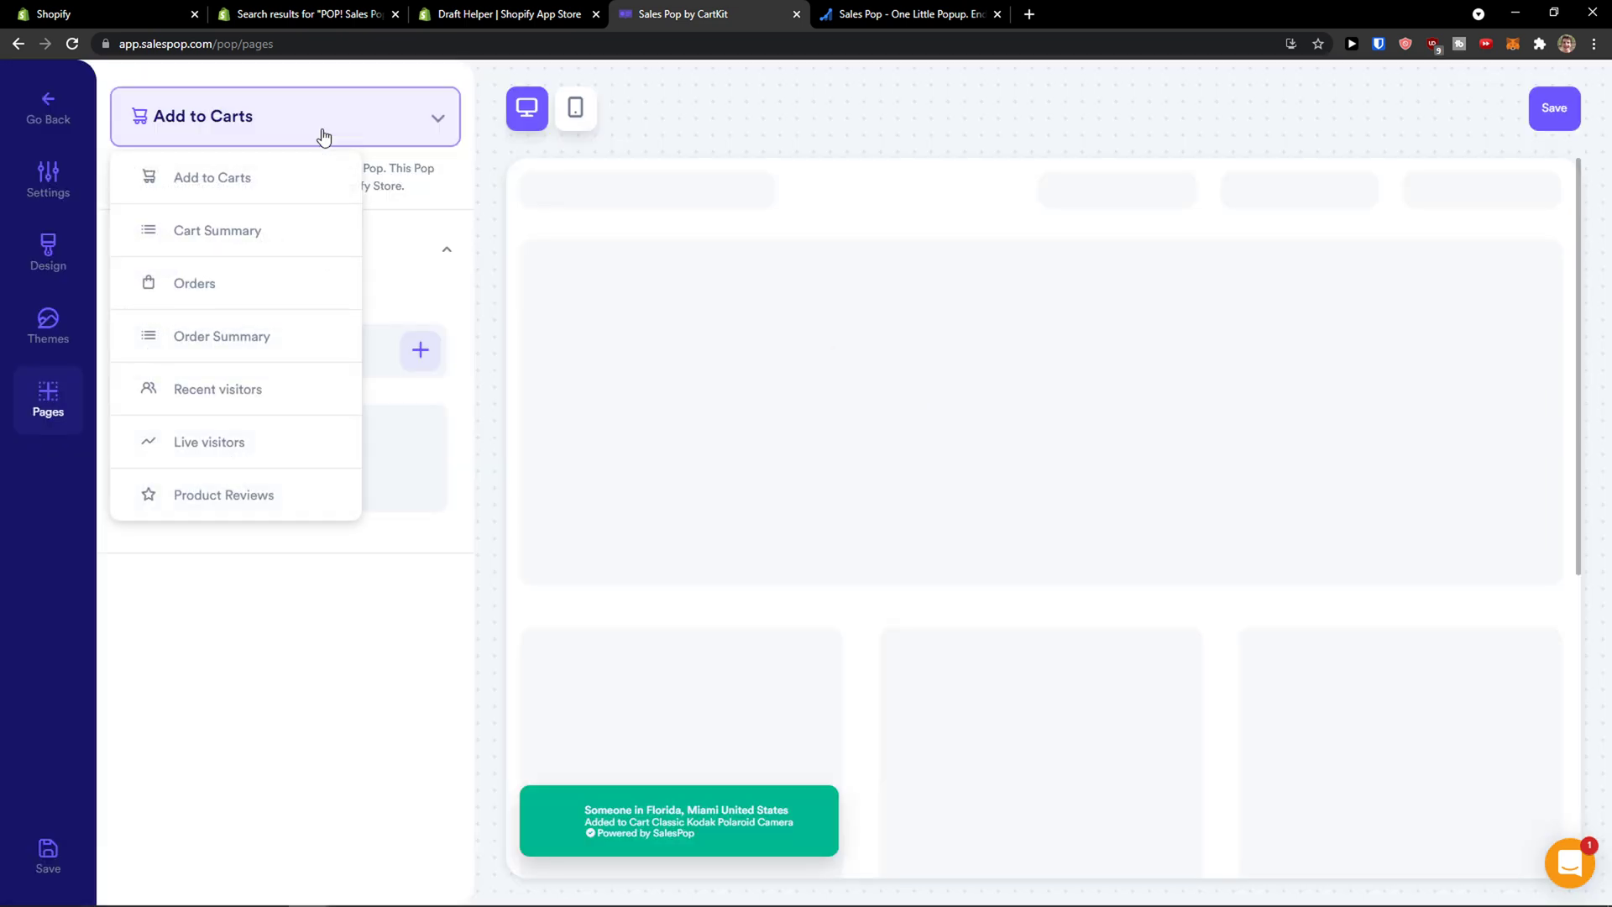
click(225, 233)
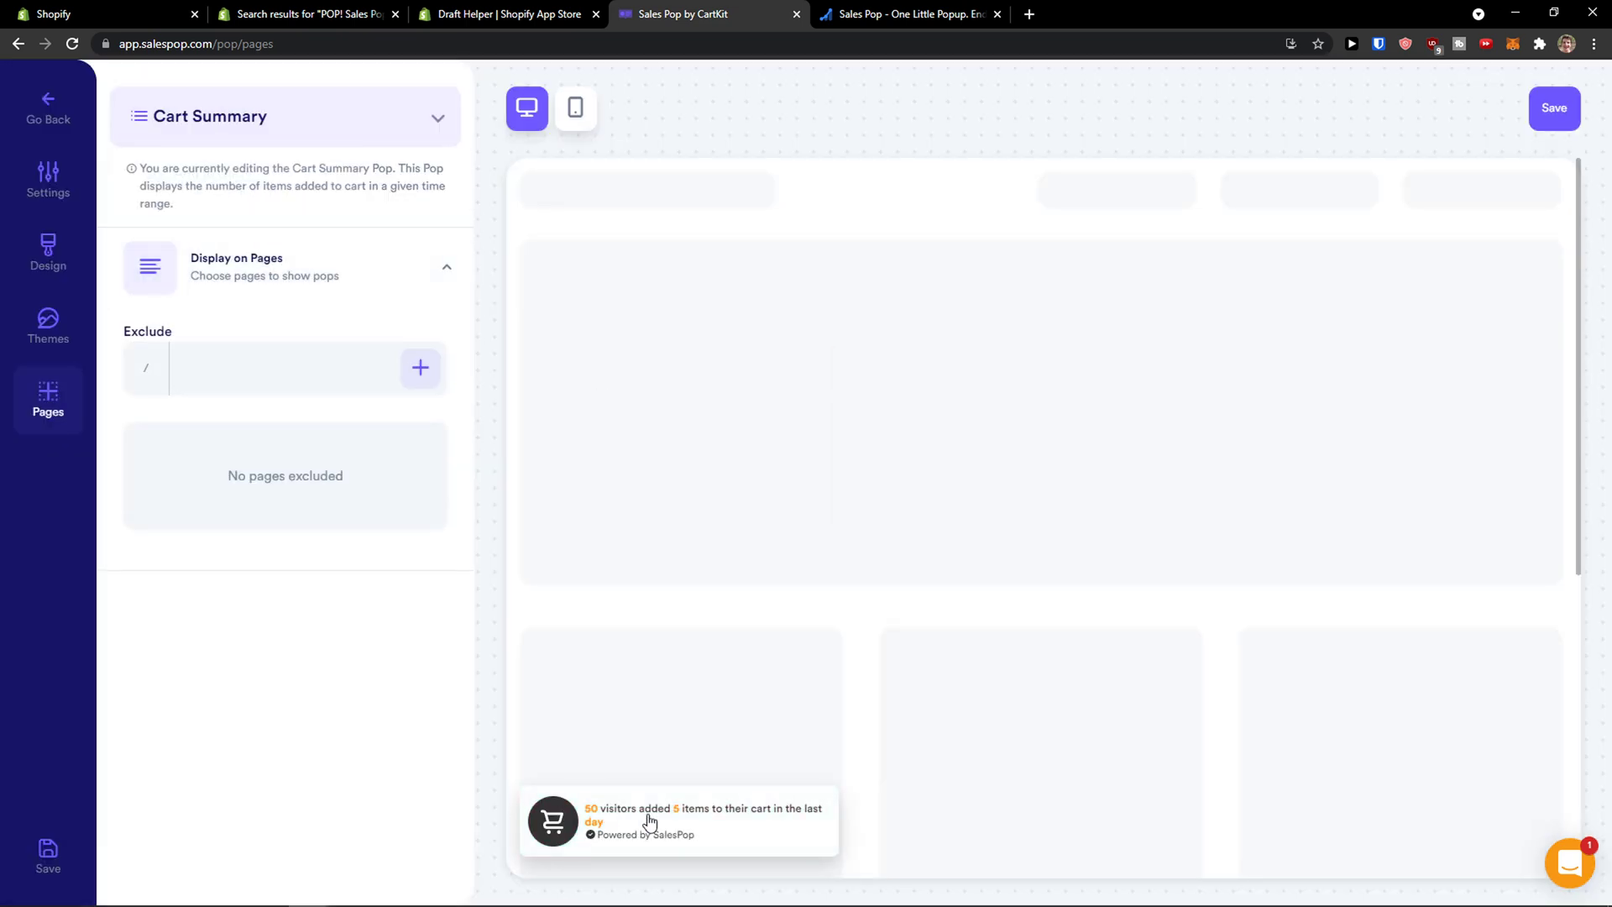
click(43, 126)
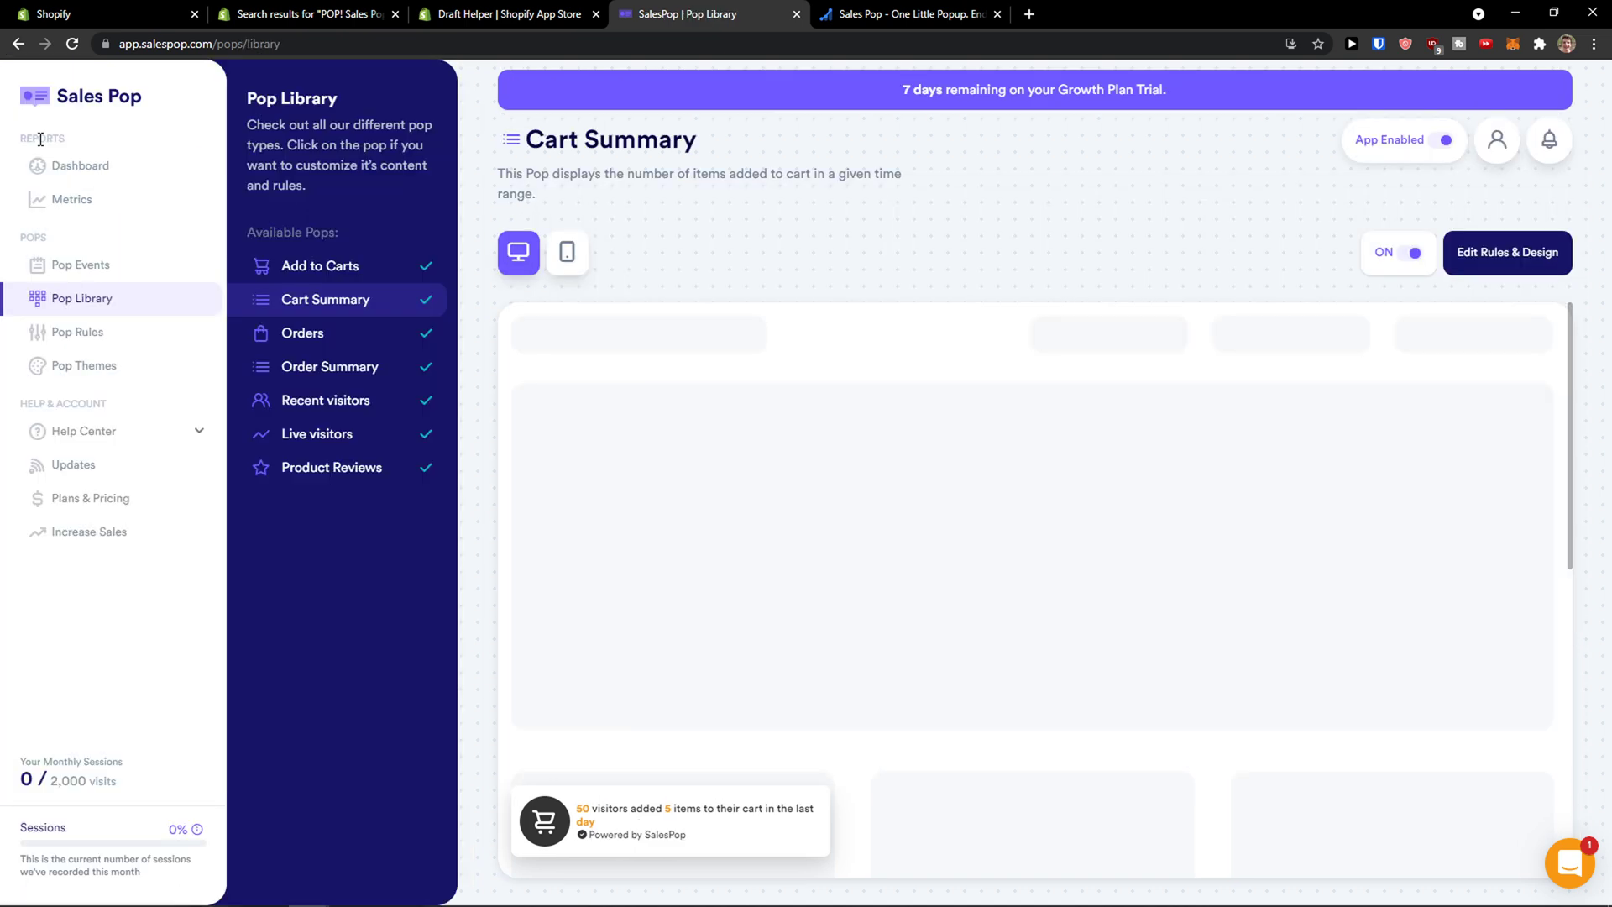
click(304, 299)
Browse the Orders, Add to Carts and Order Summary pops, then open Recent visitors' editor
click(333, 344)
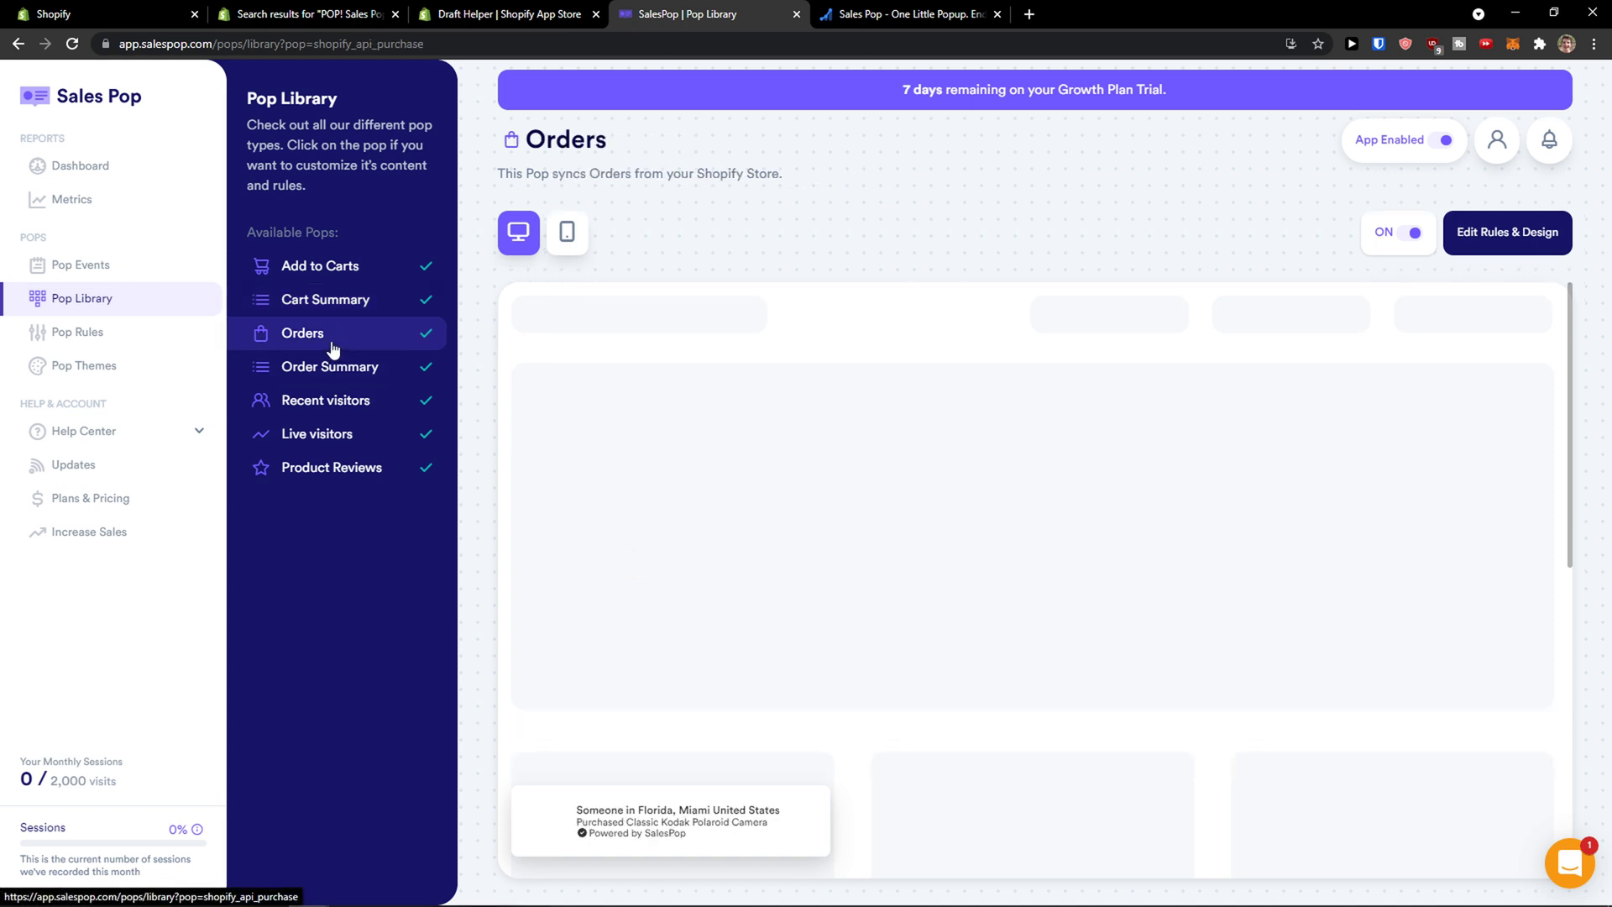
click(382, 269)
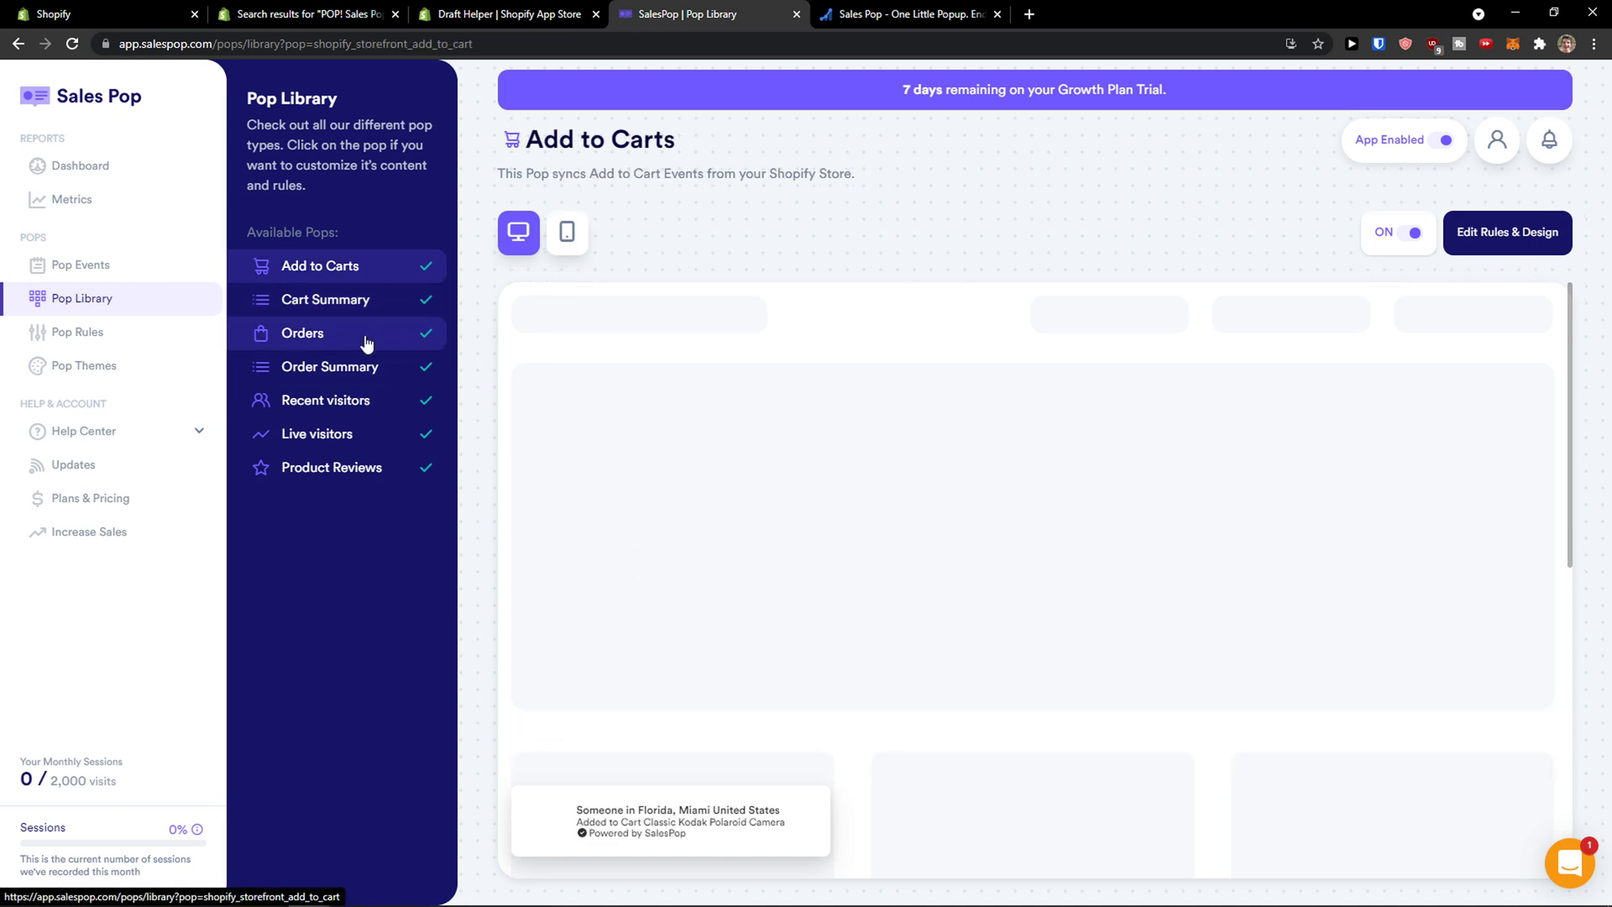
click(367, 340)
click(357, 372)
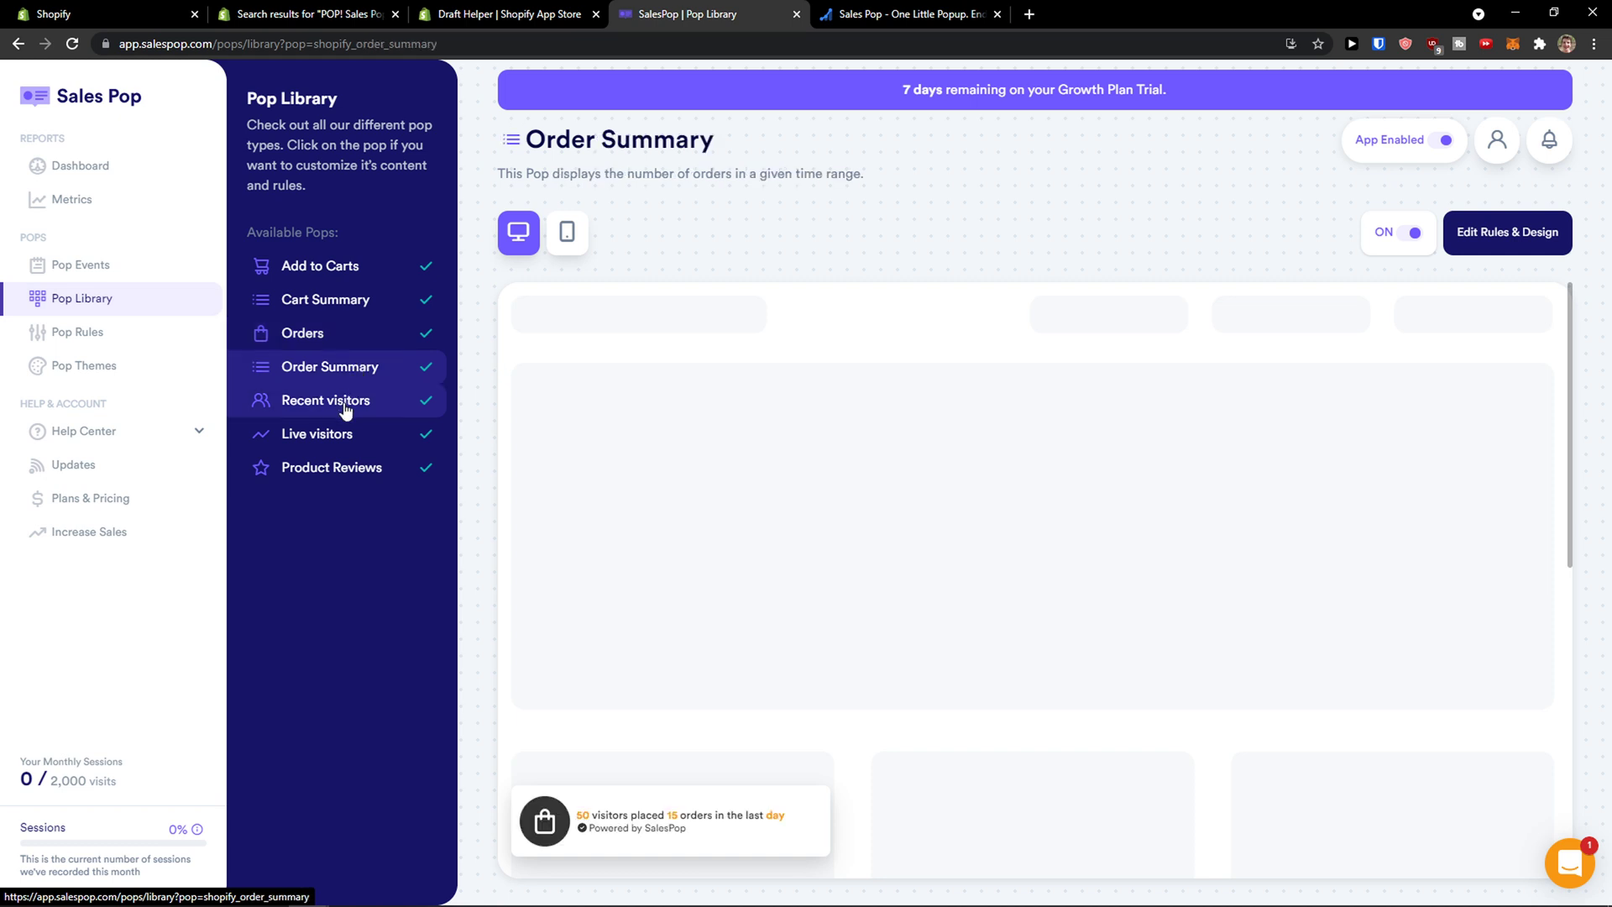
click(345, 411)
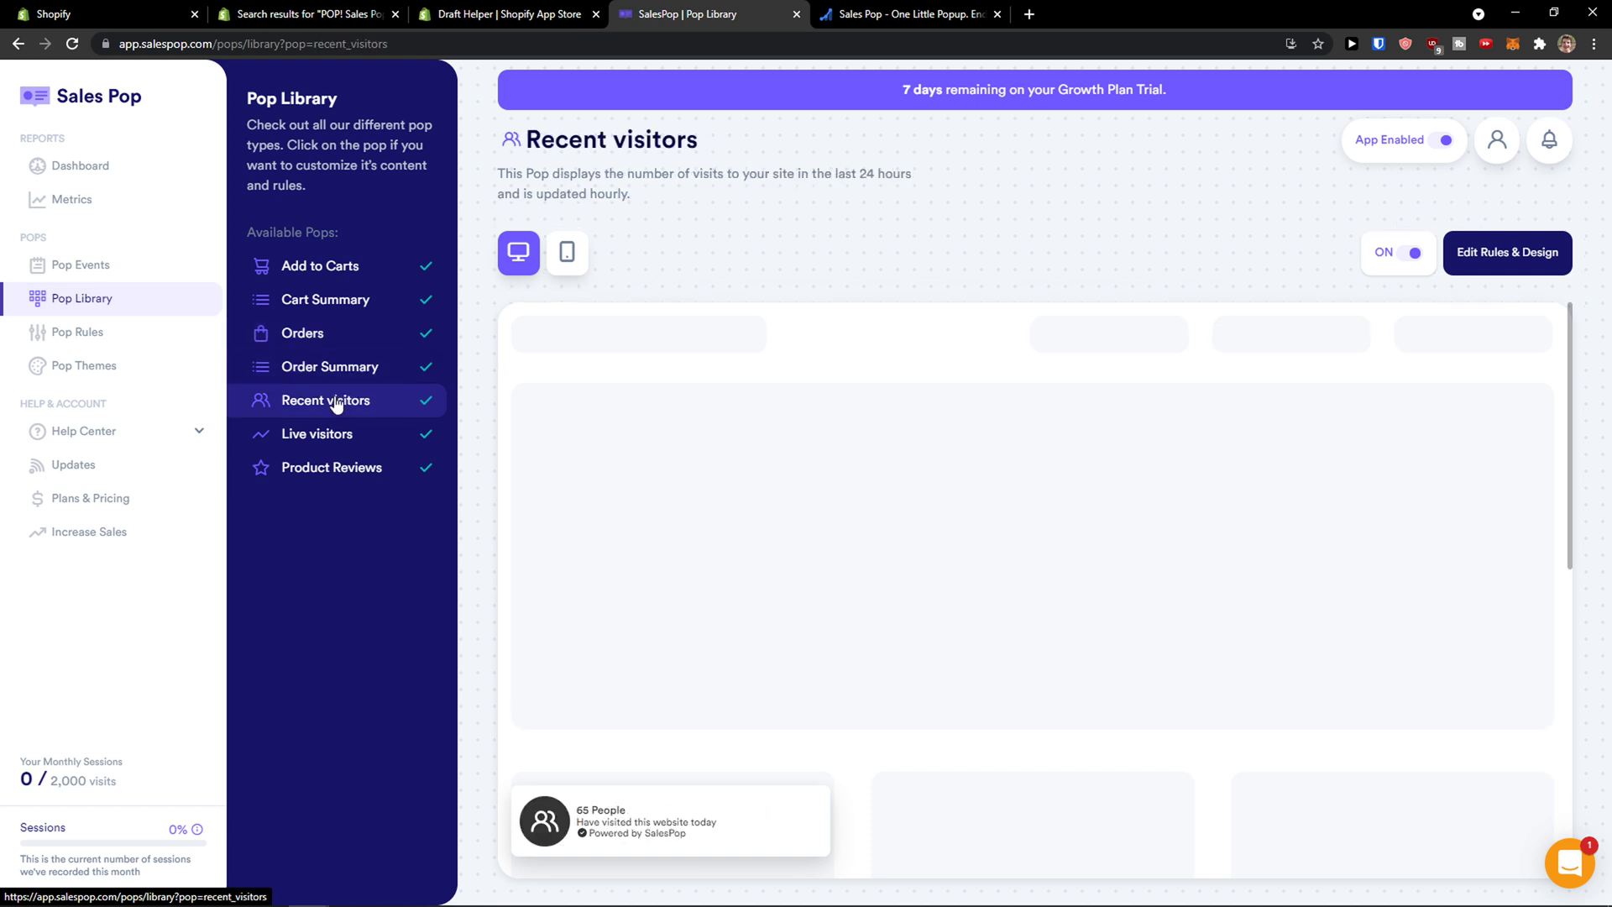
click(1479, 263)
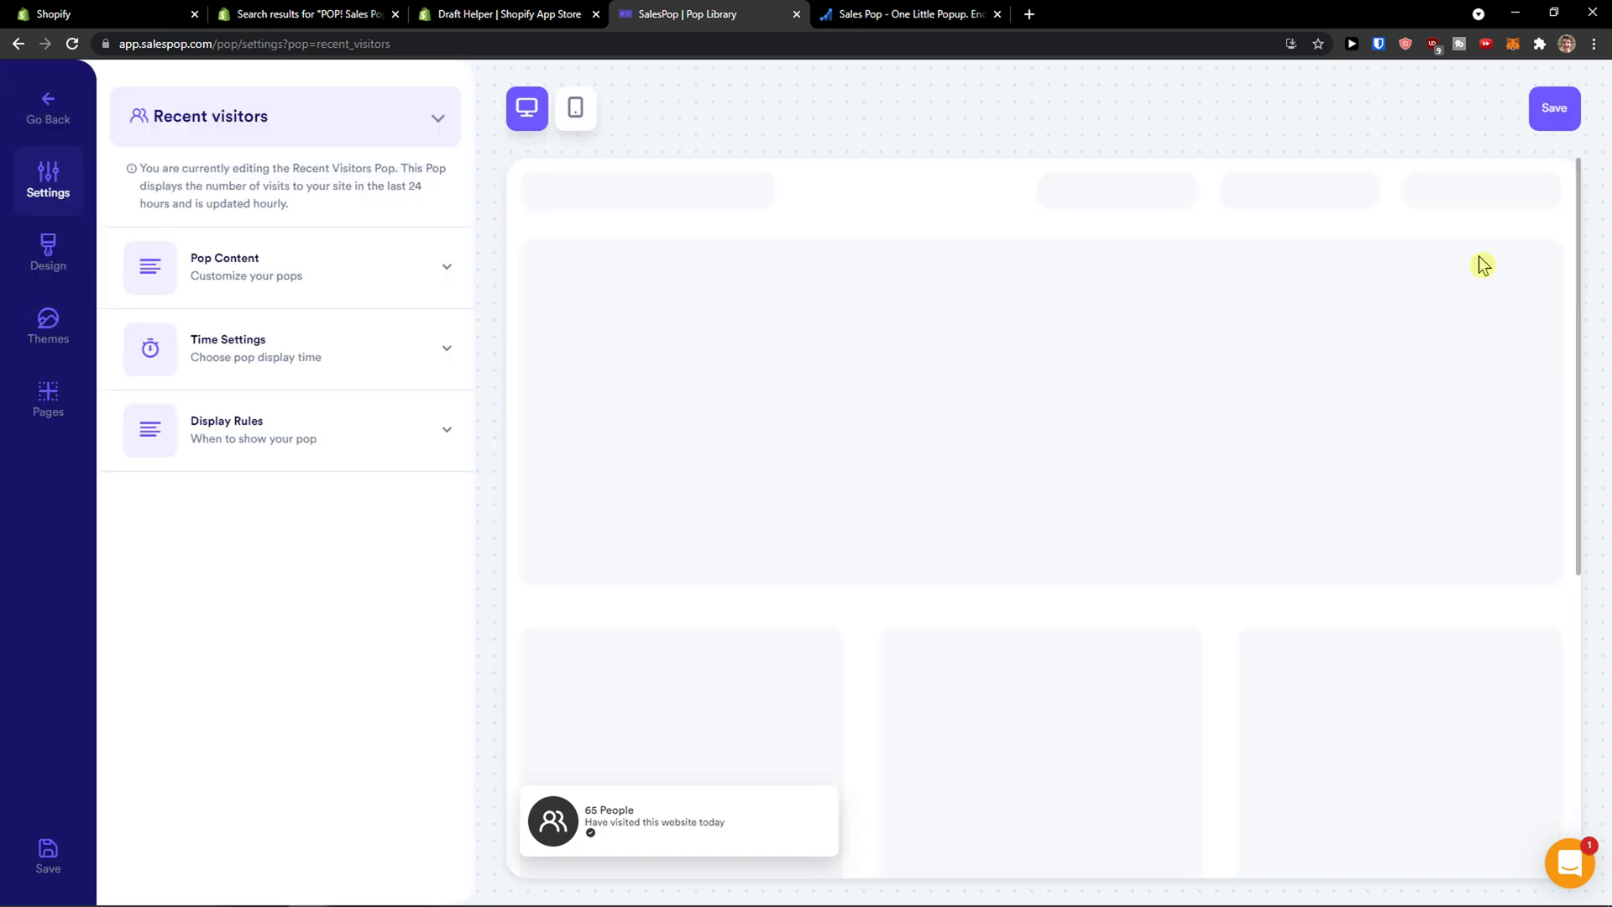
Review the Recent visitors pop's message text, design, Rounded Dark theme preview and page options
click(288, 252)
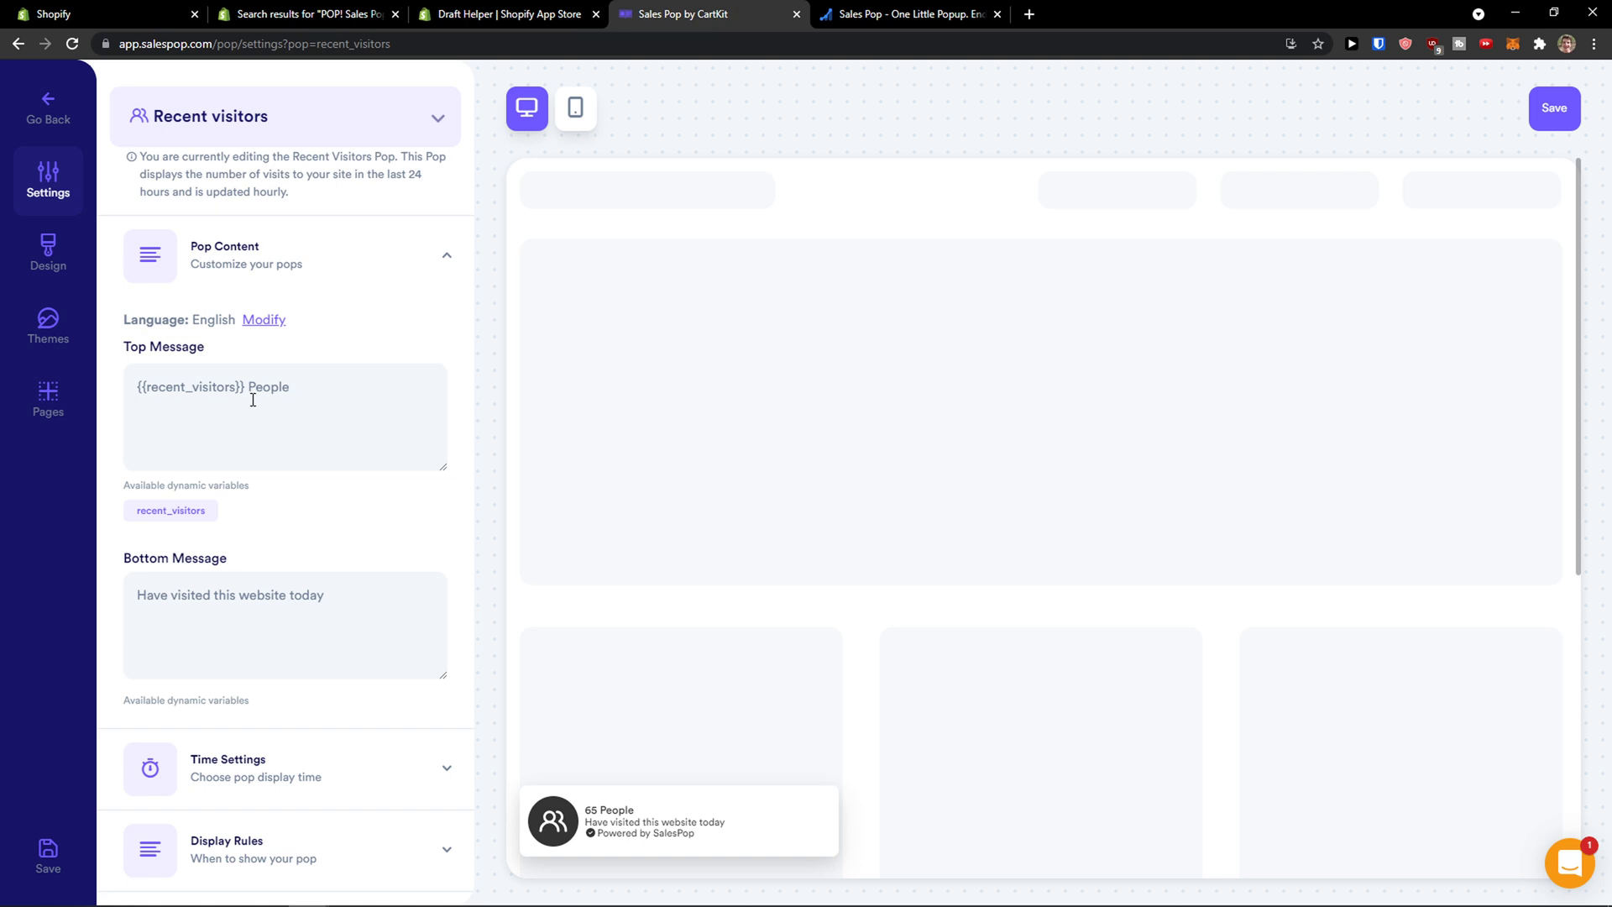
drag(290, 414, 126, 396)
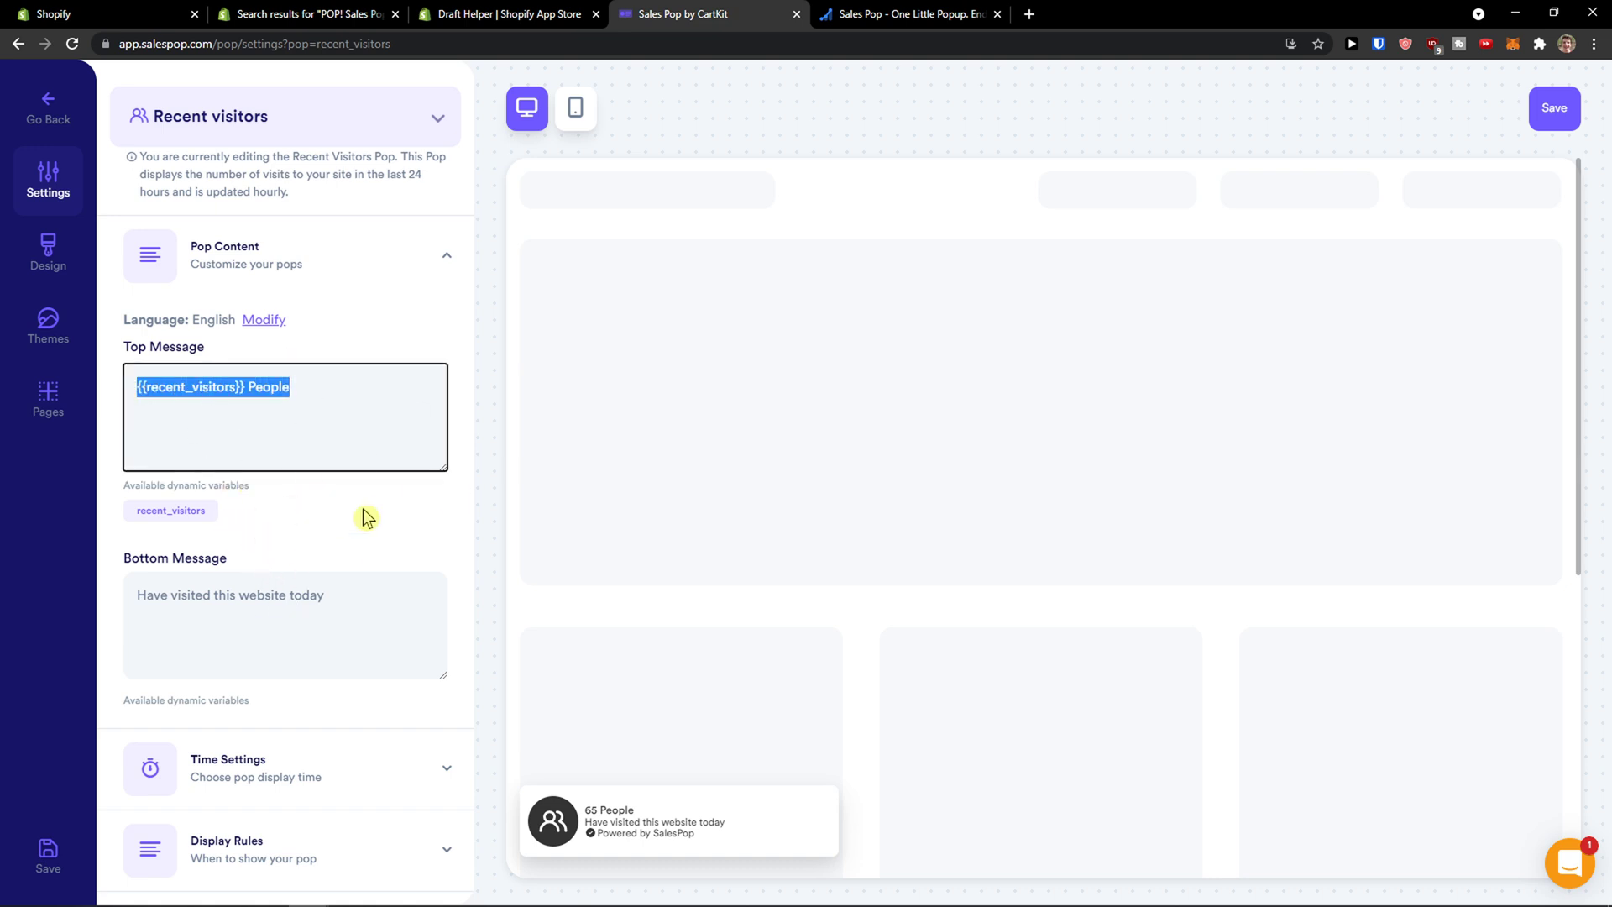
click(48, 253)
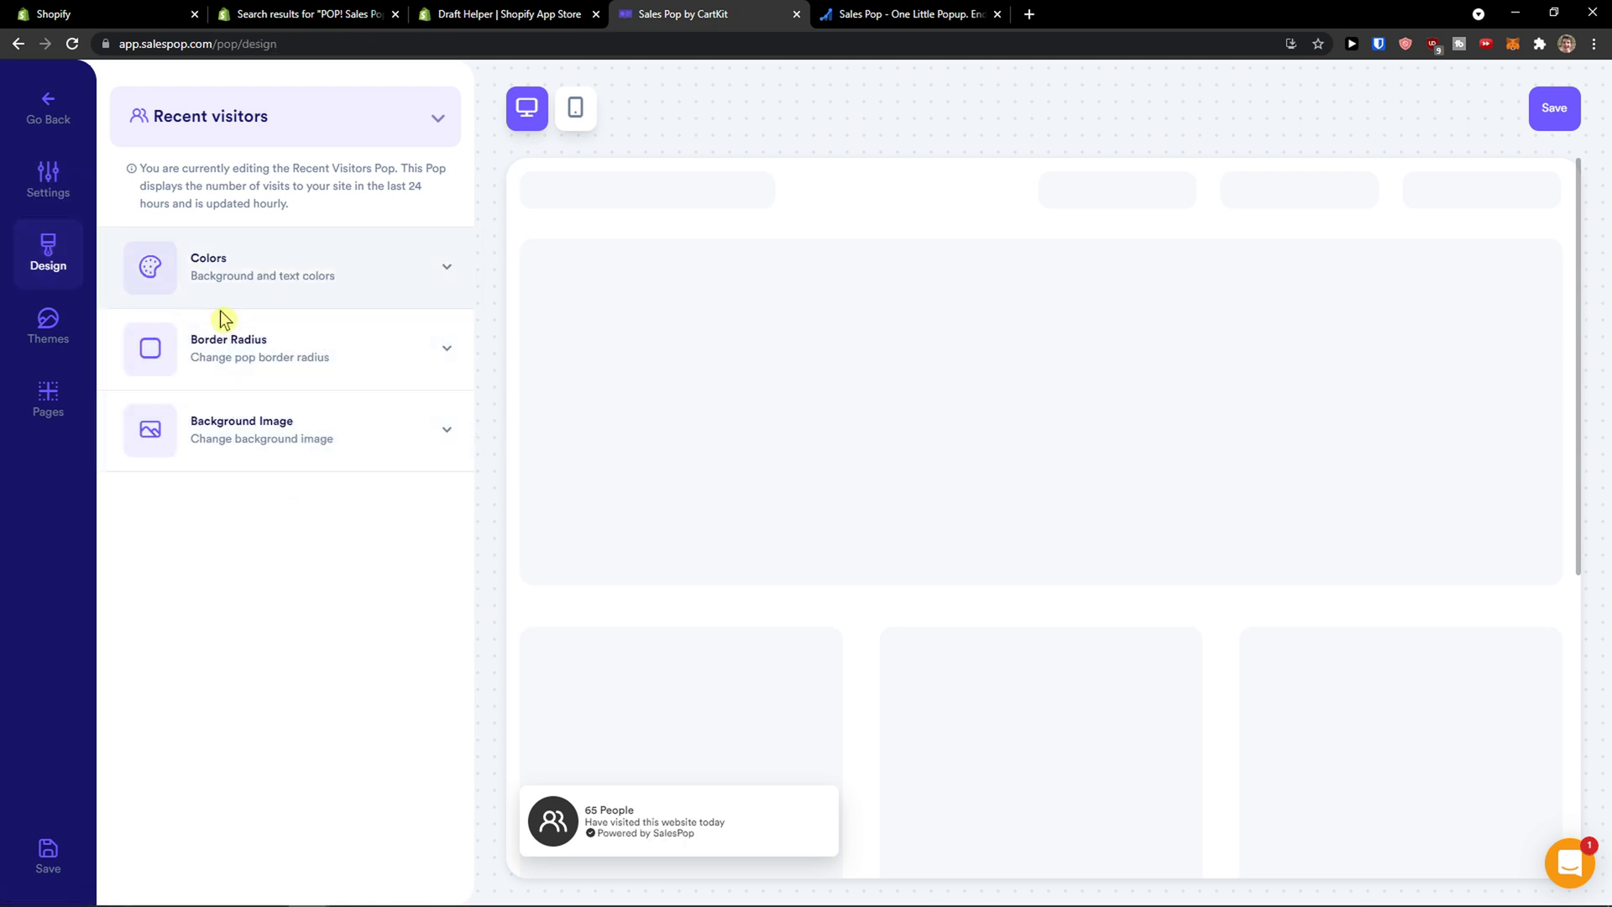
click(17, 341)
click(296, 357)
scroll(299, 374, down, 1)
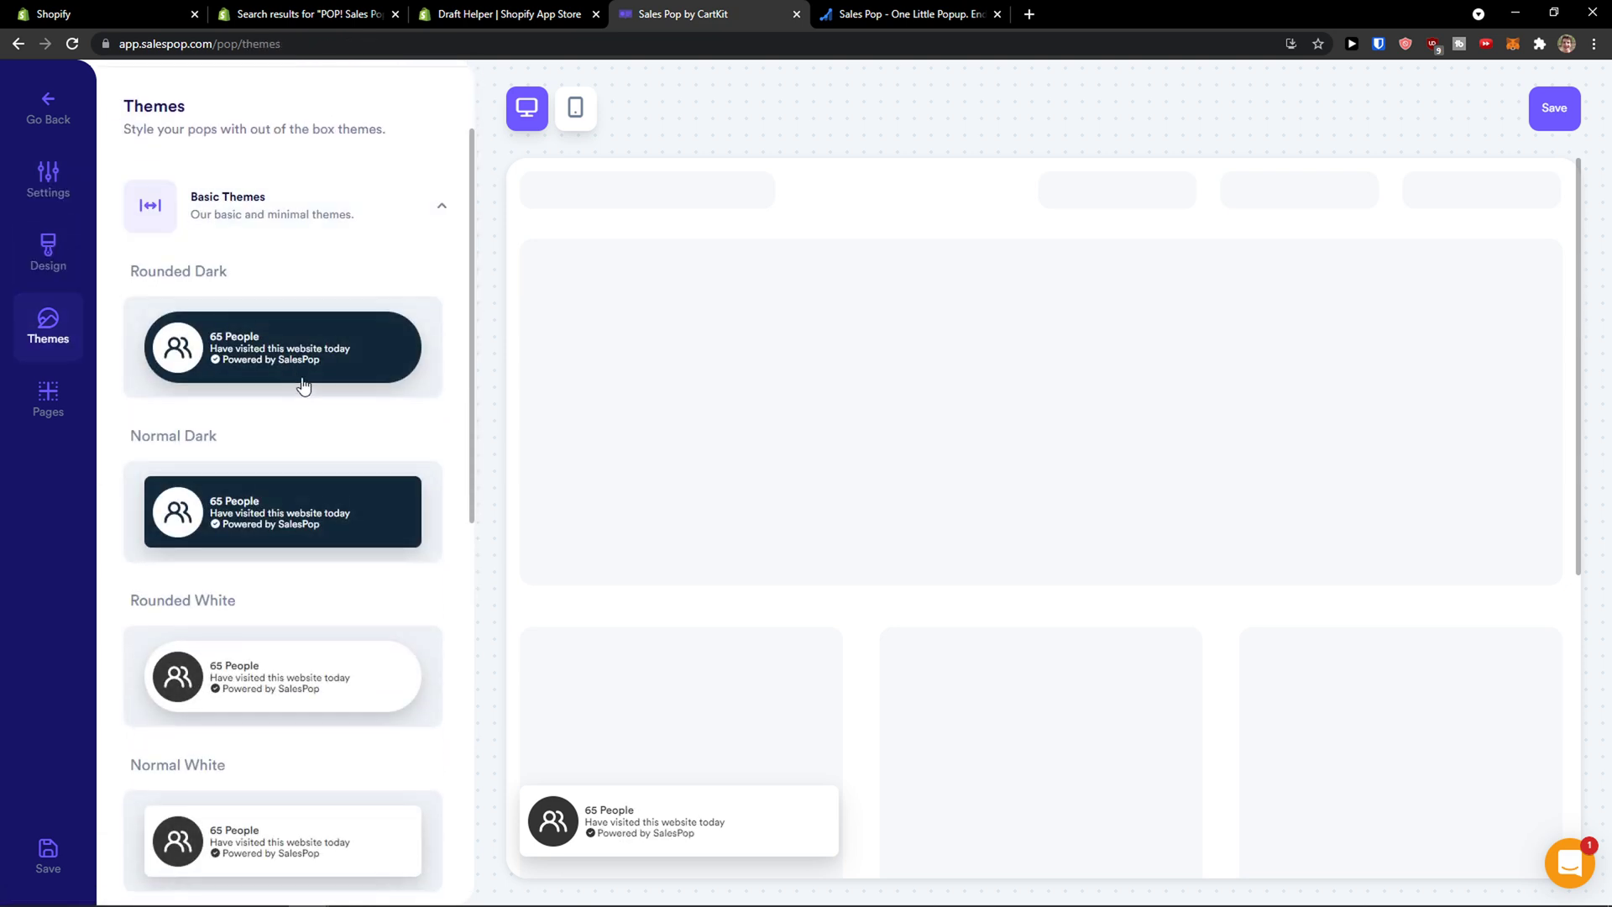
click(317, 369)
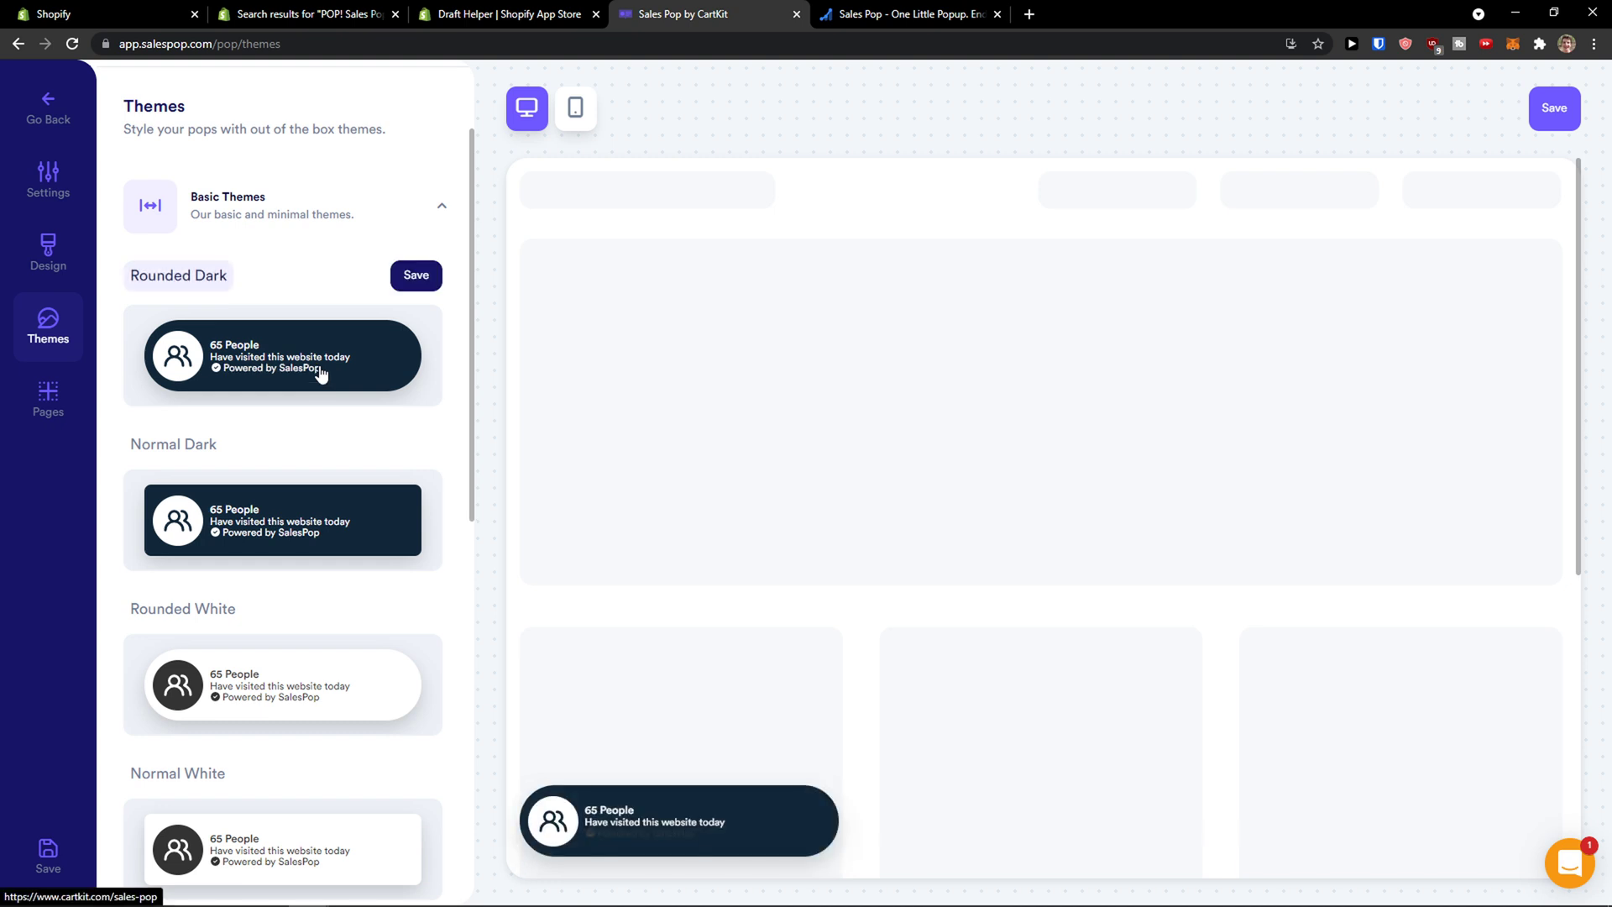
click(60, 416)
click(82, 319)
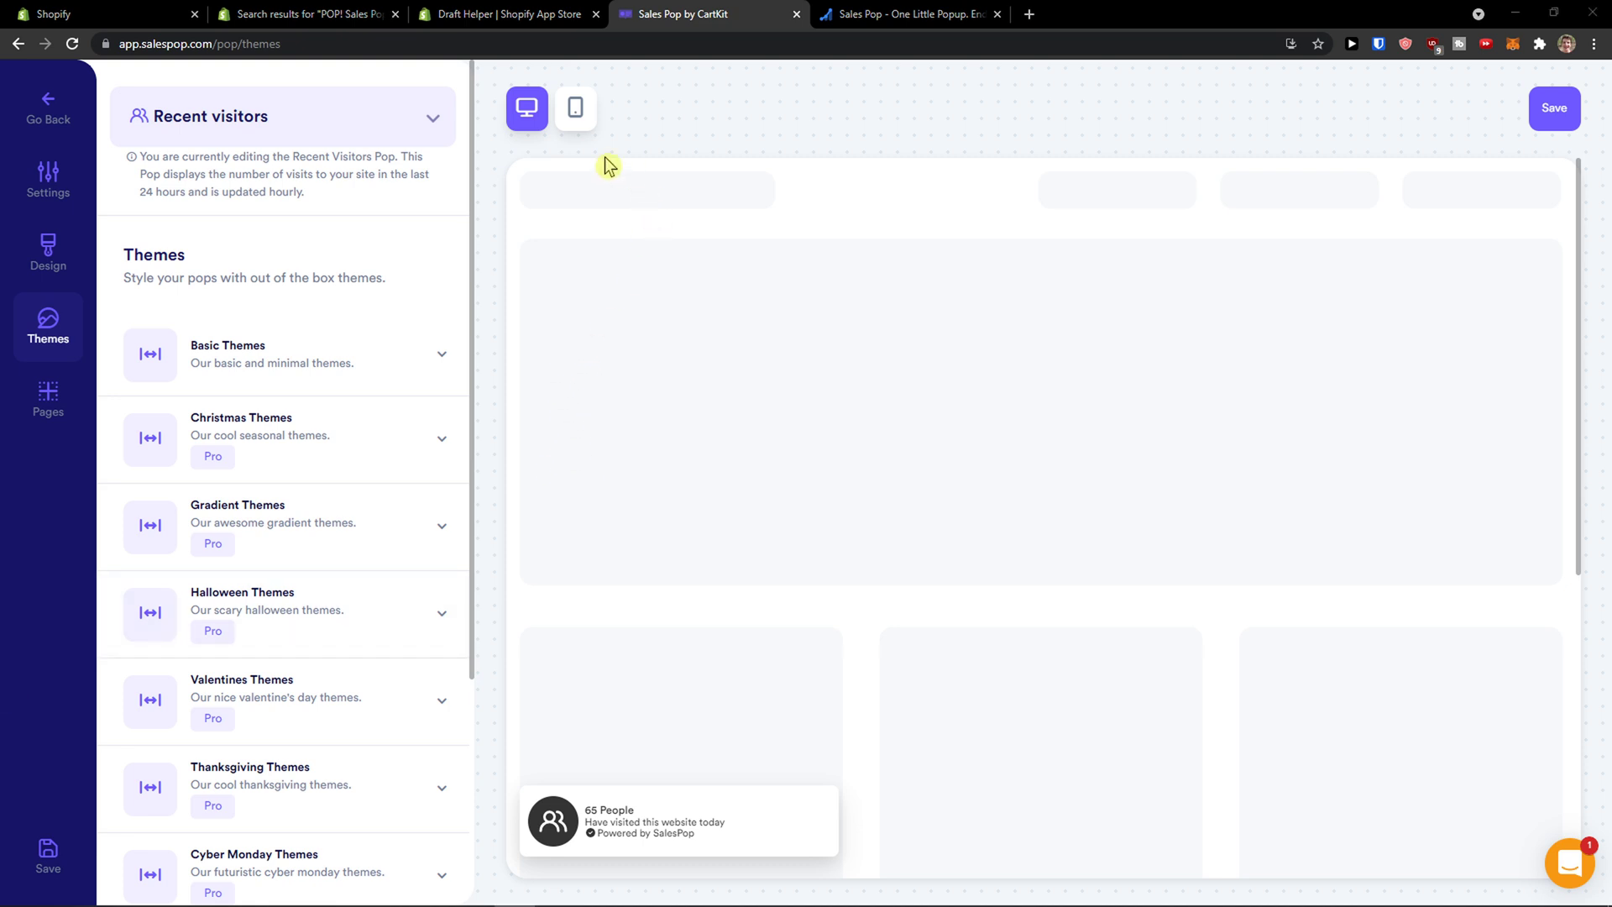
Switch the editor to Live visitors, then to Product Reviews and view its review sources
click(390, 125)
click(268, 428)
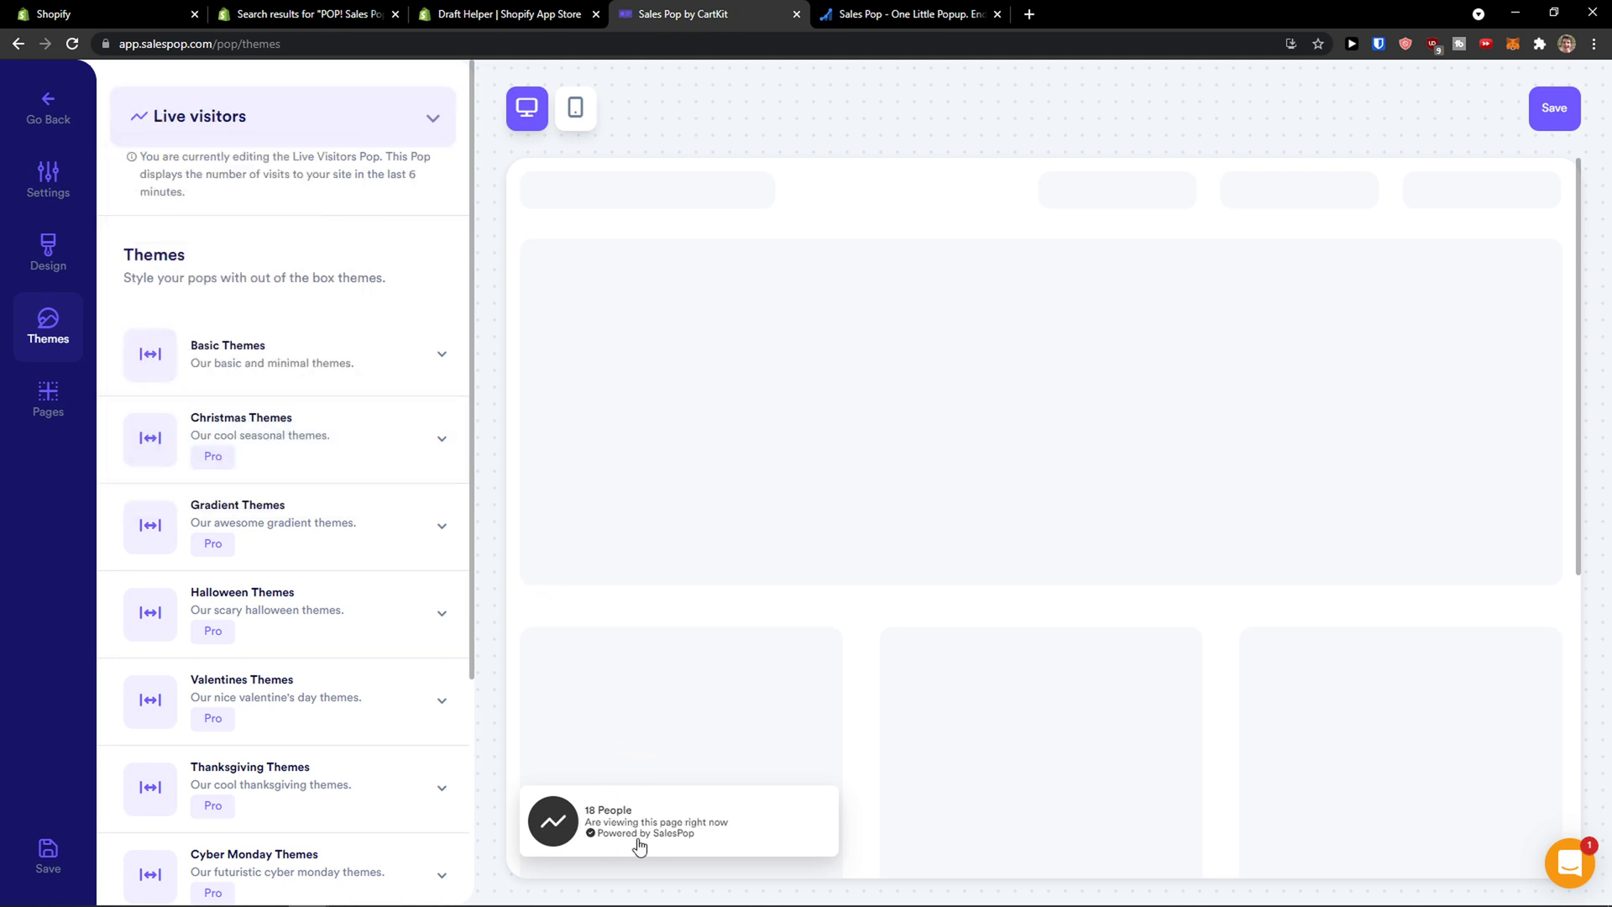
click(330, 134)
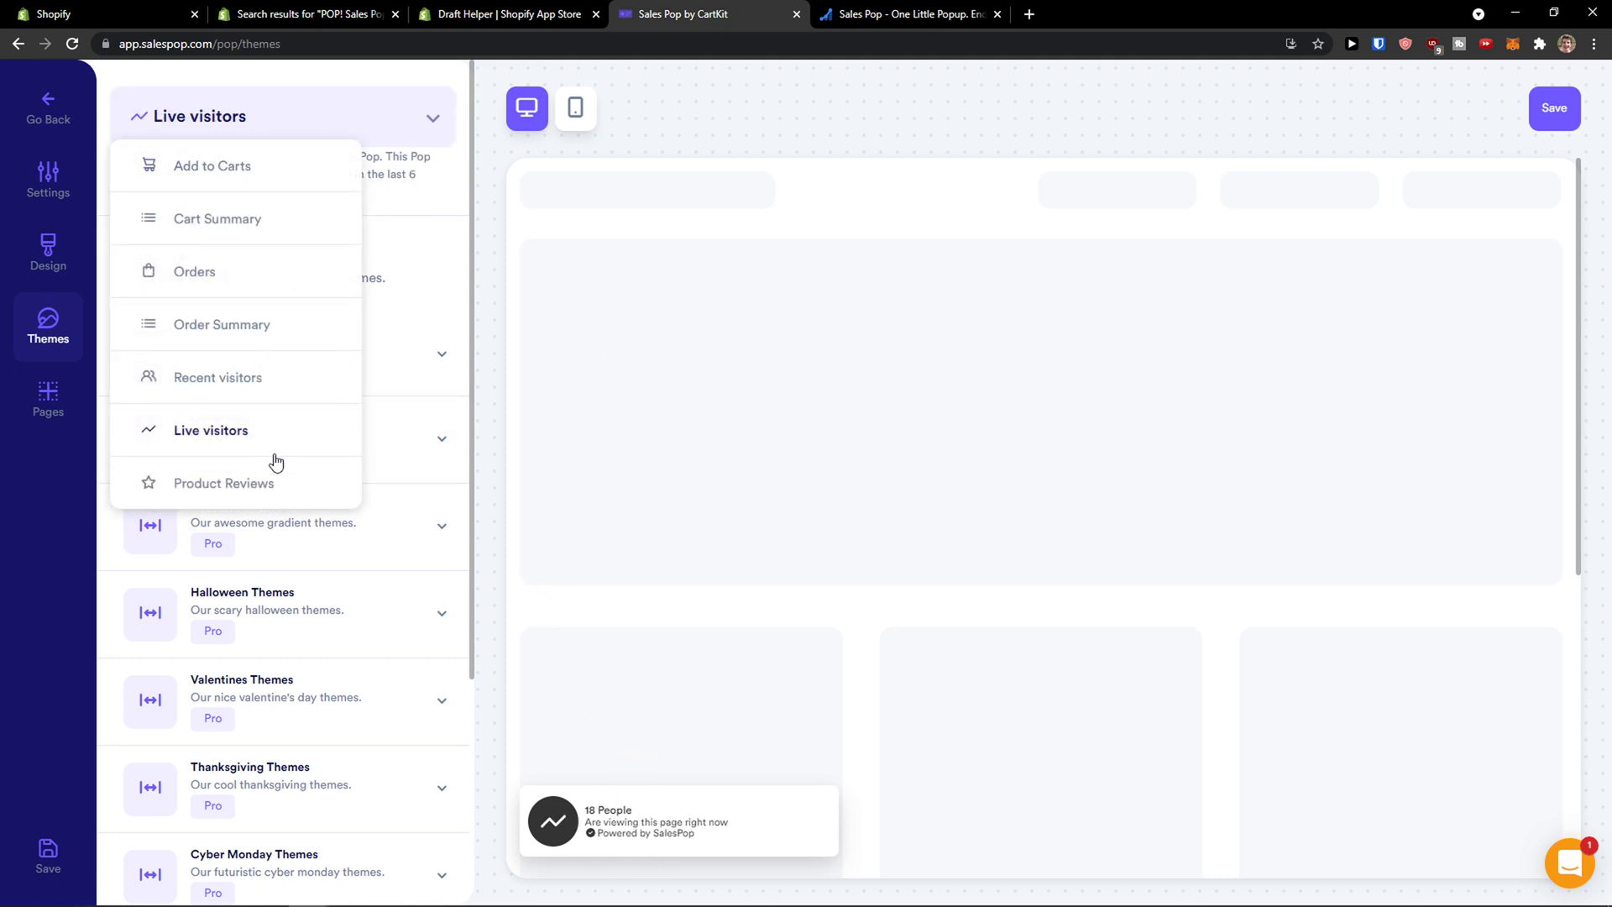
click(260, 485)
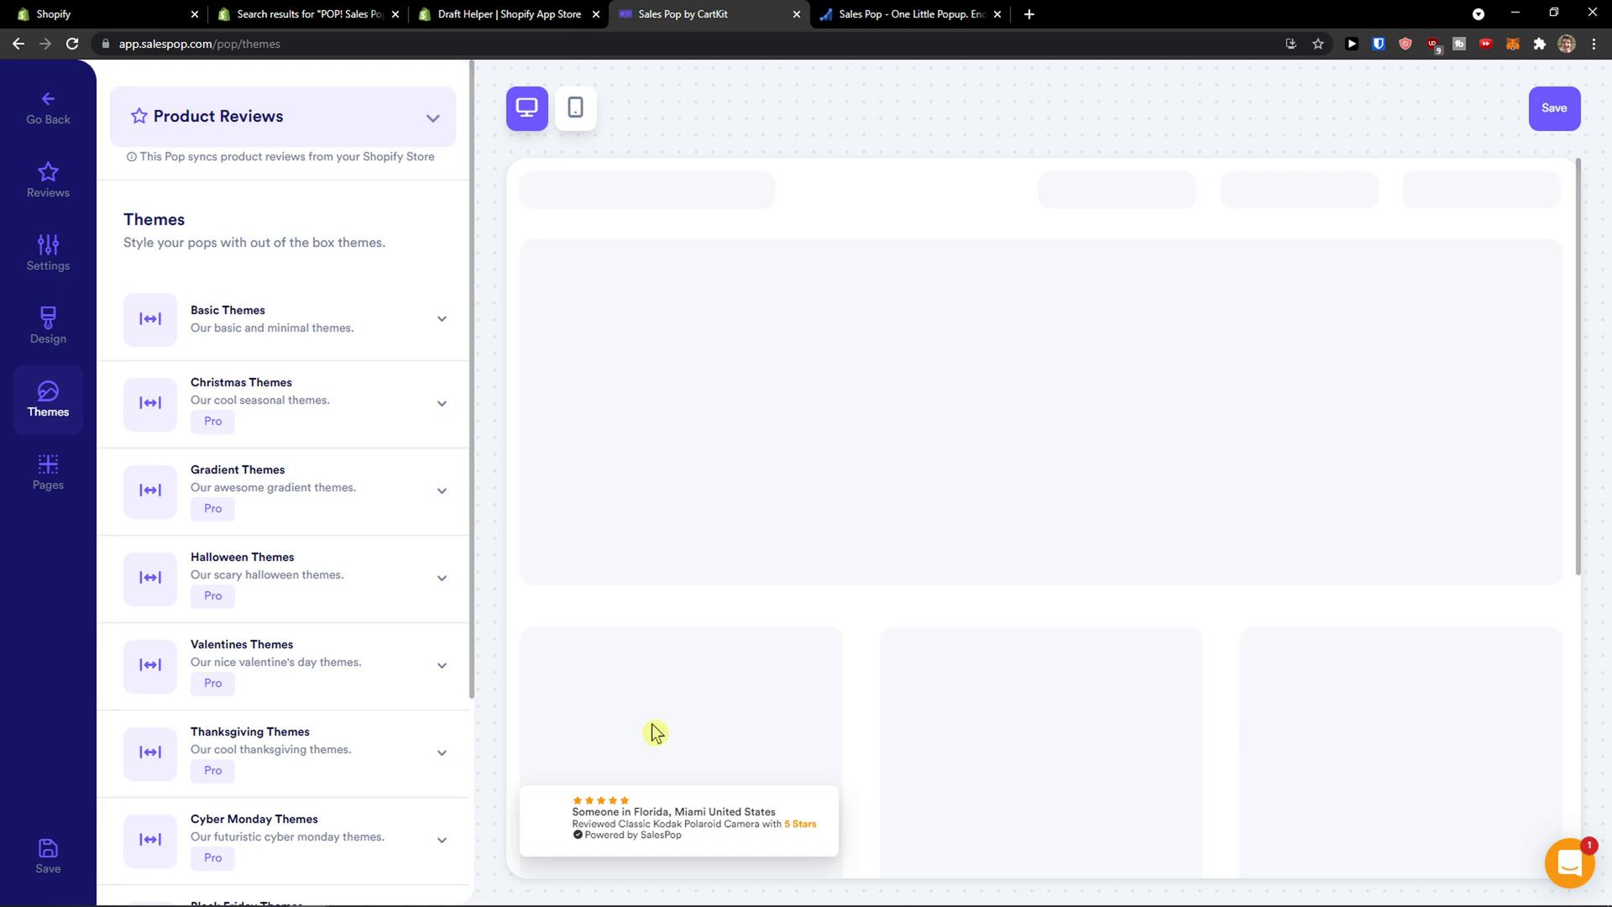
click(52, 186)
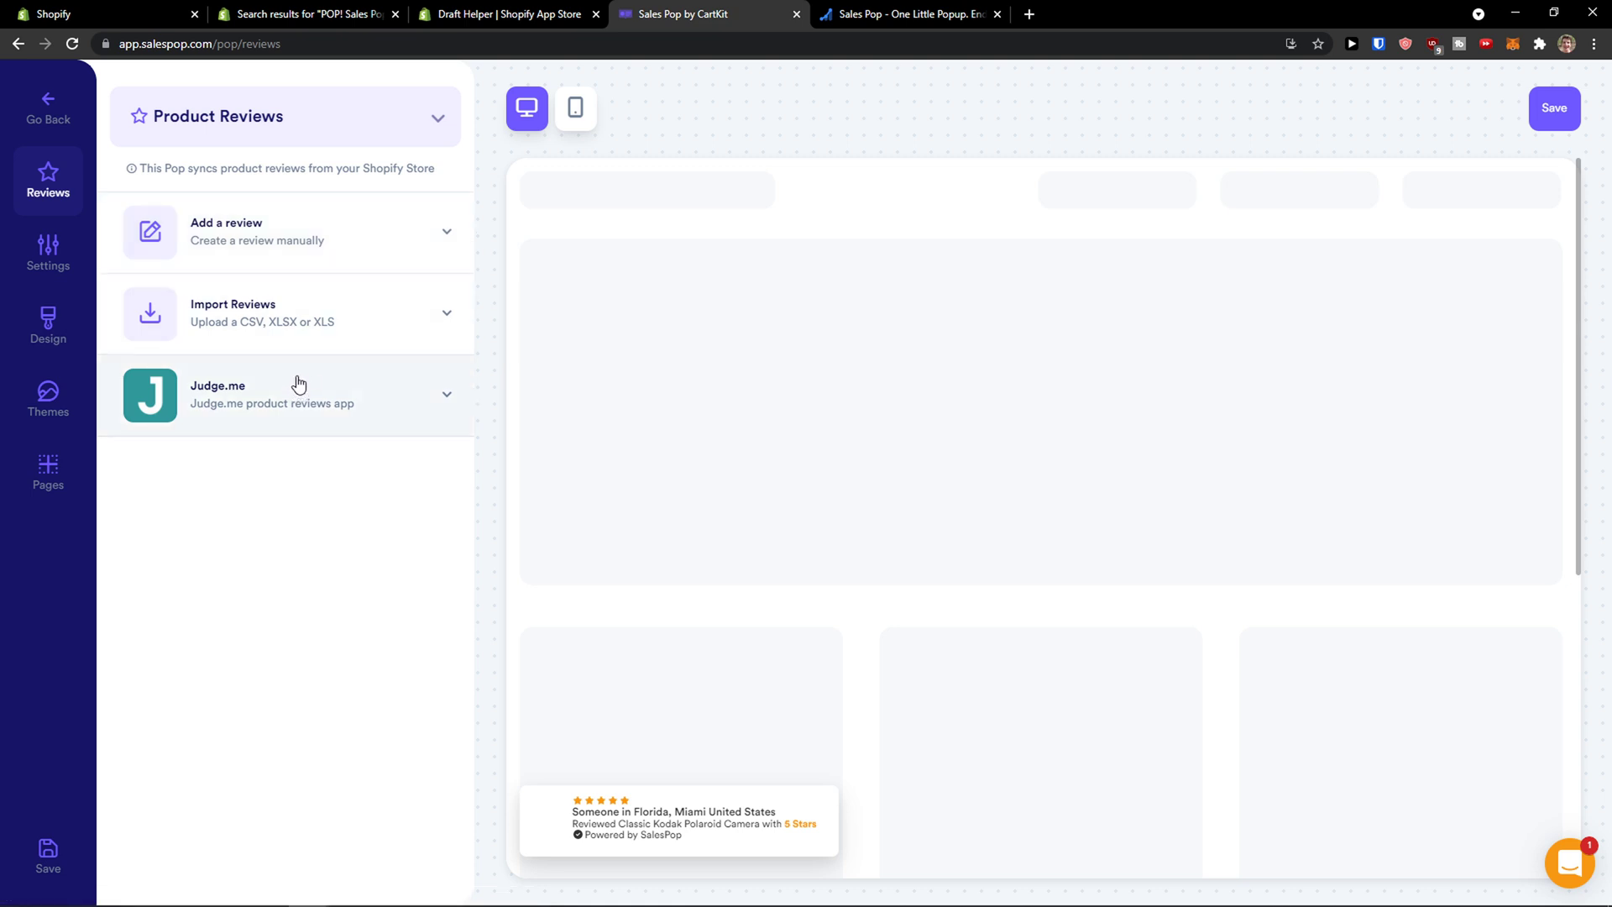
Expand the manual Add a review form, toggle to Add to Carts and back, then open Settings
click(326, 252)
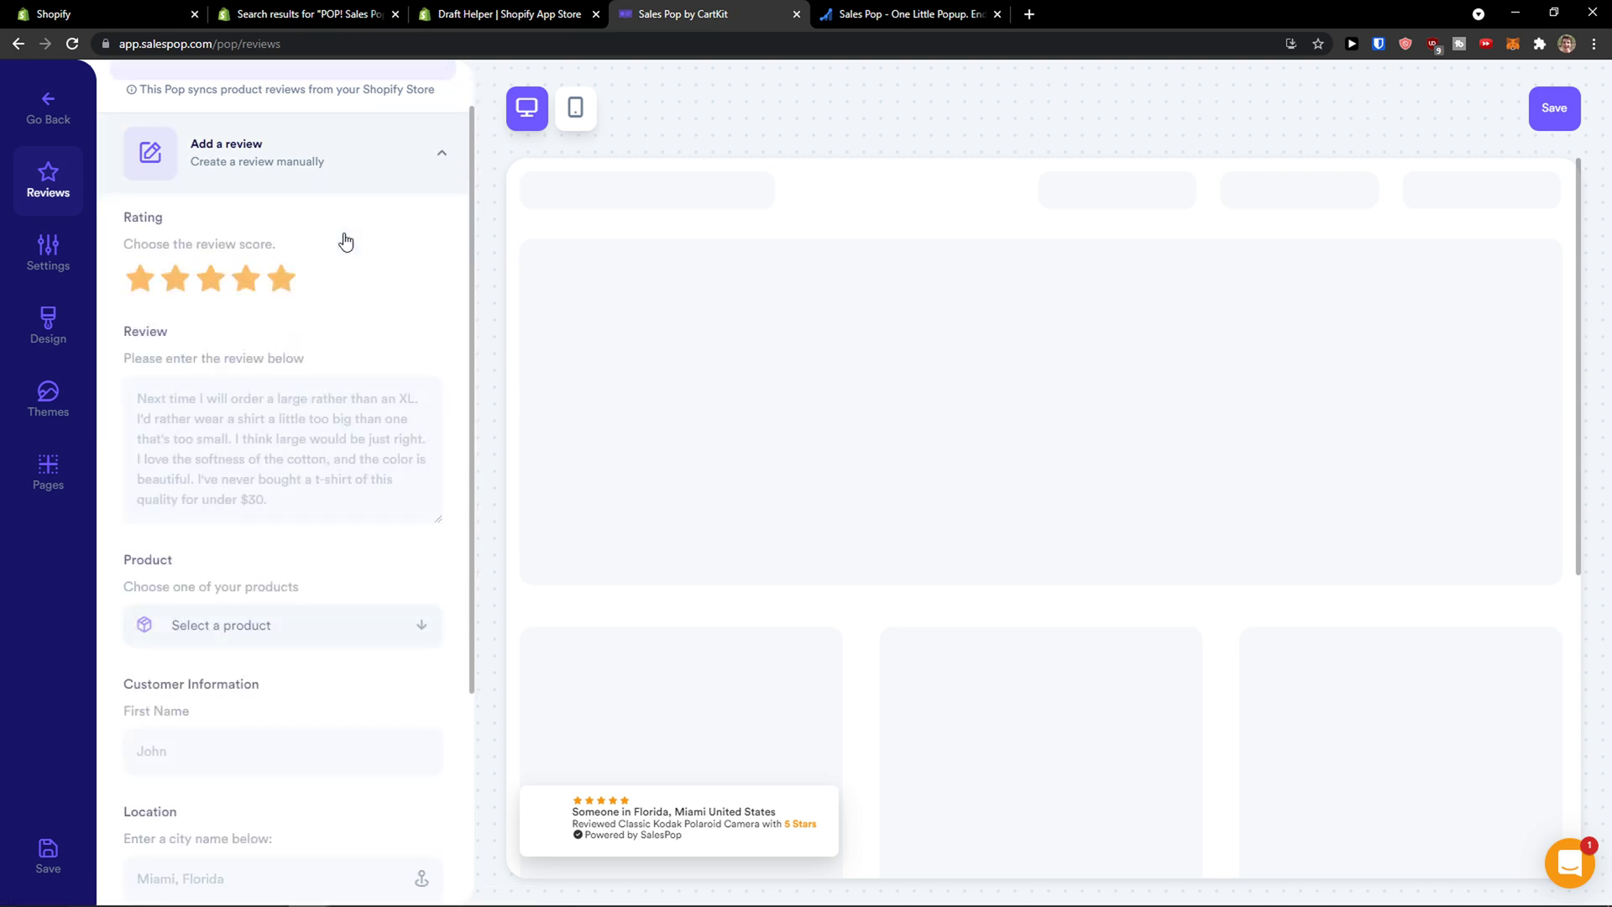
scroll(316, 252, down, 2)
scroll(269, 360, up, 3)
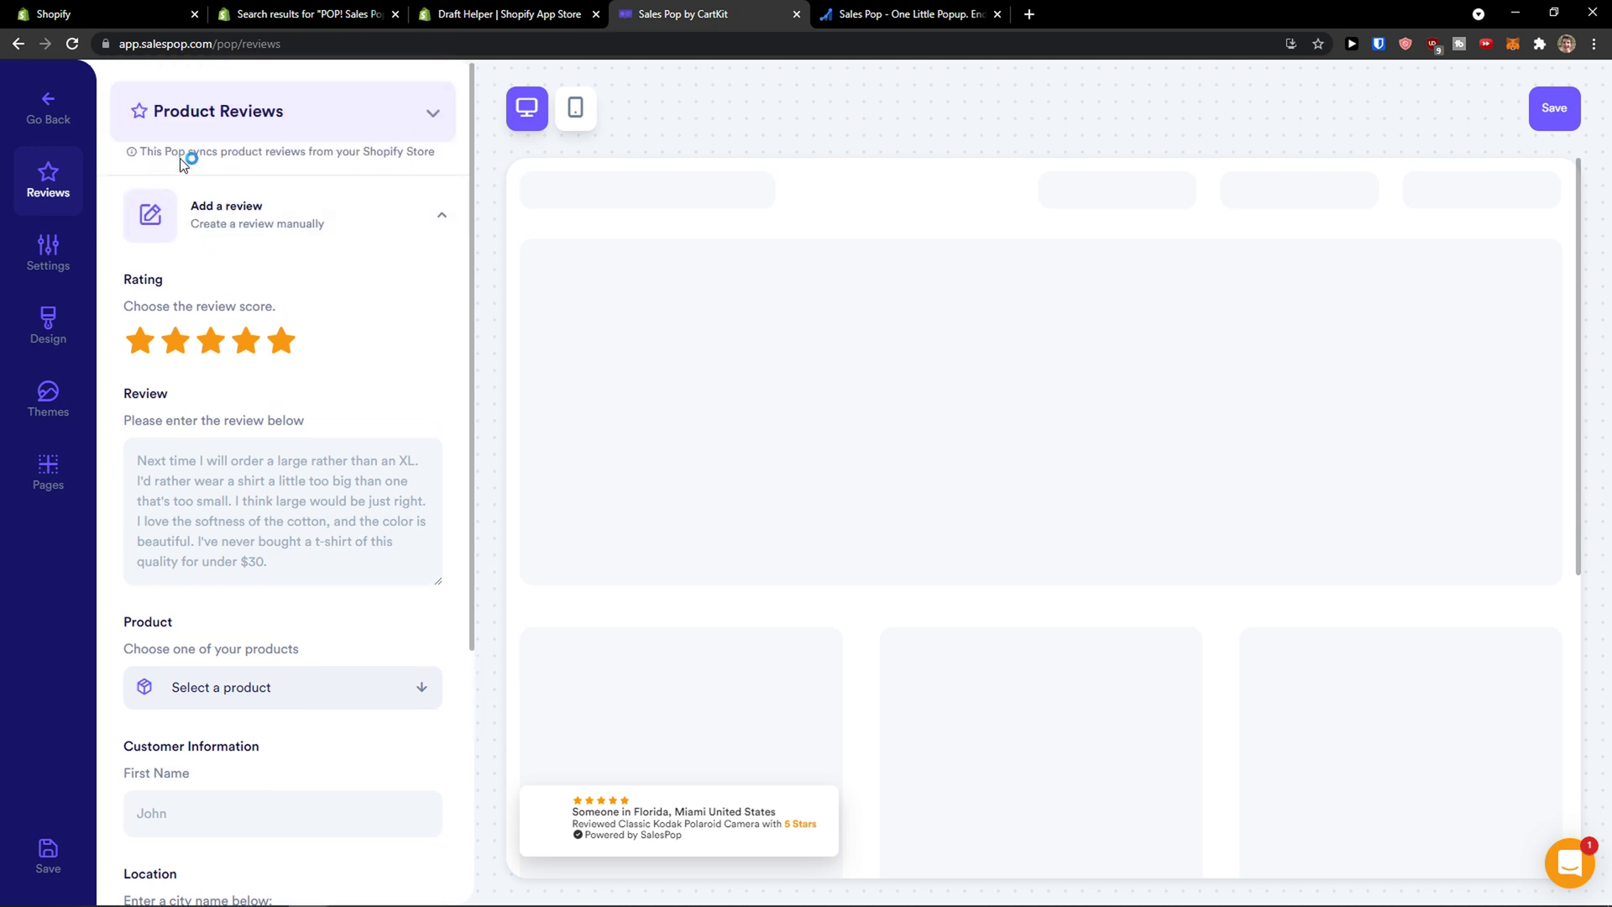
click(234, 140)
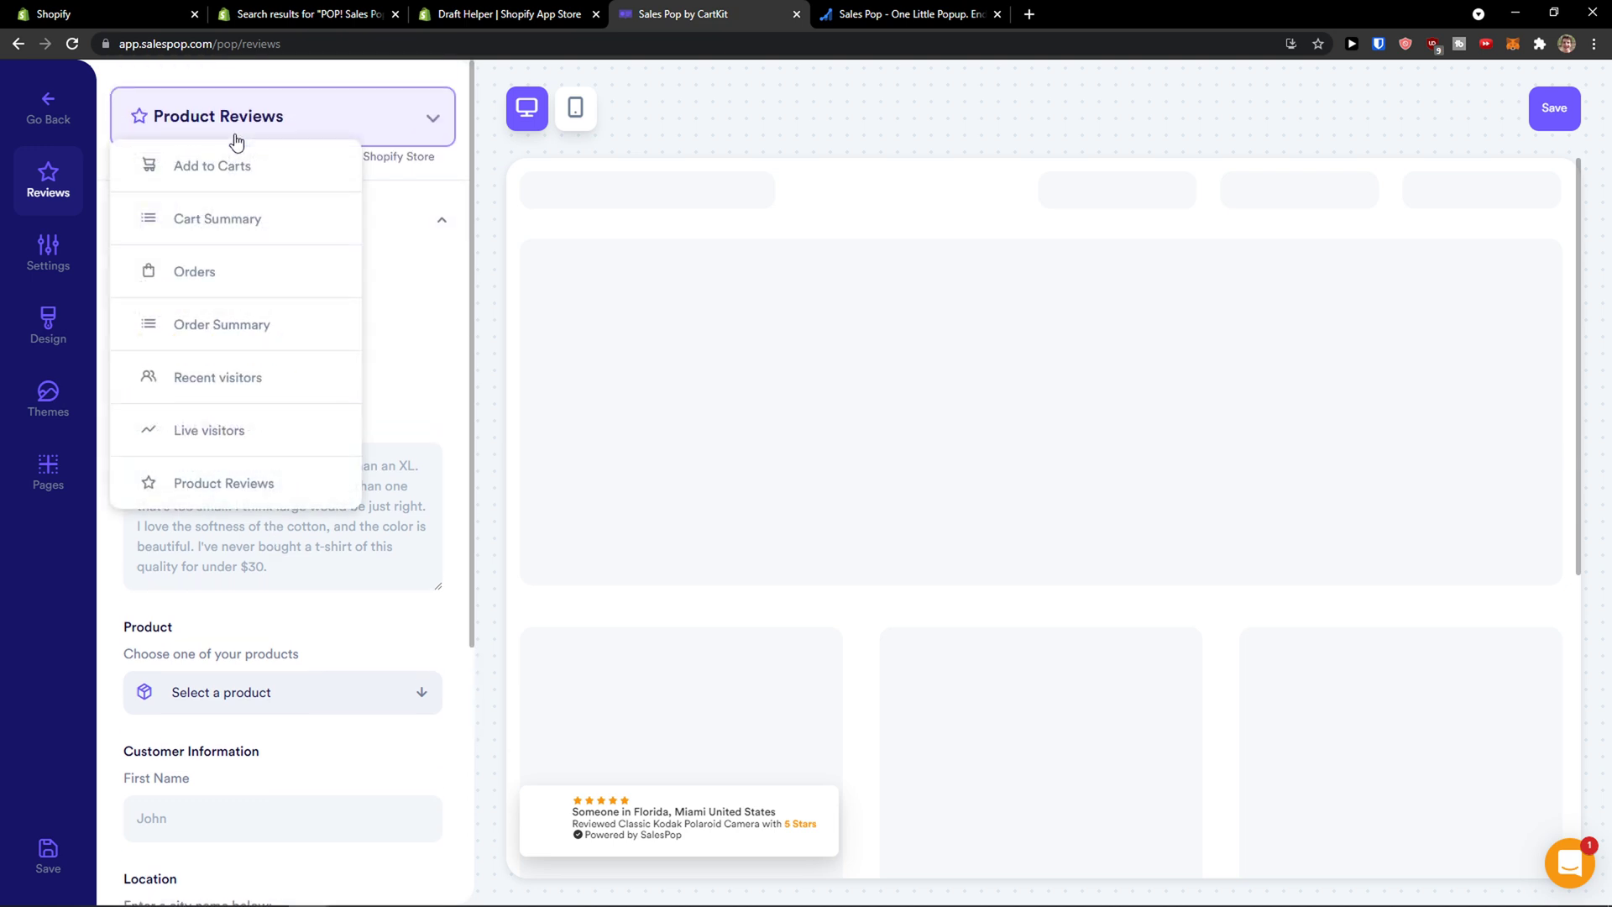
click(180, 133)
click(179, 167)
click(172, 126)
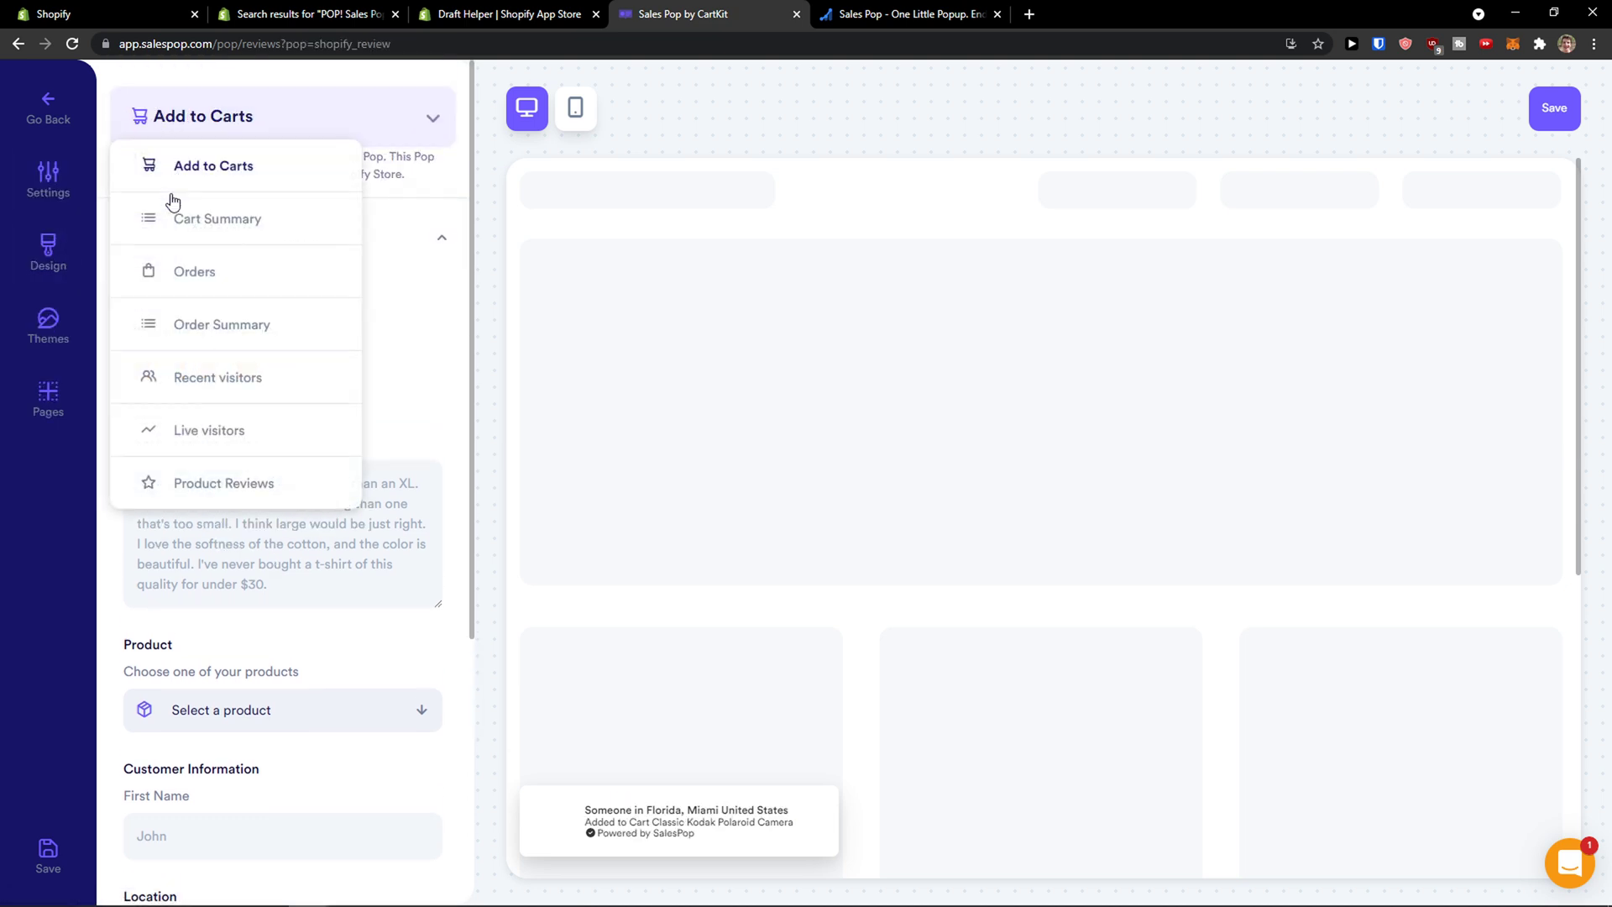
click(193, 480)
click(48, 252)
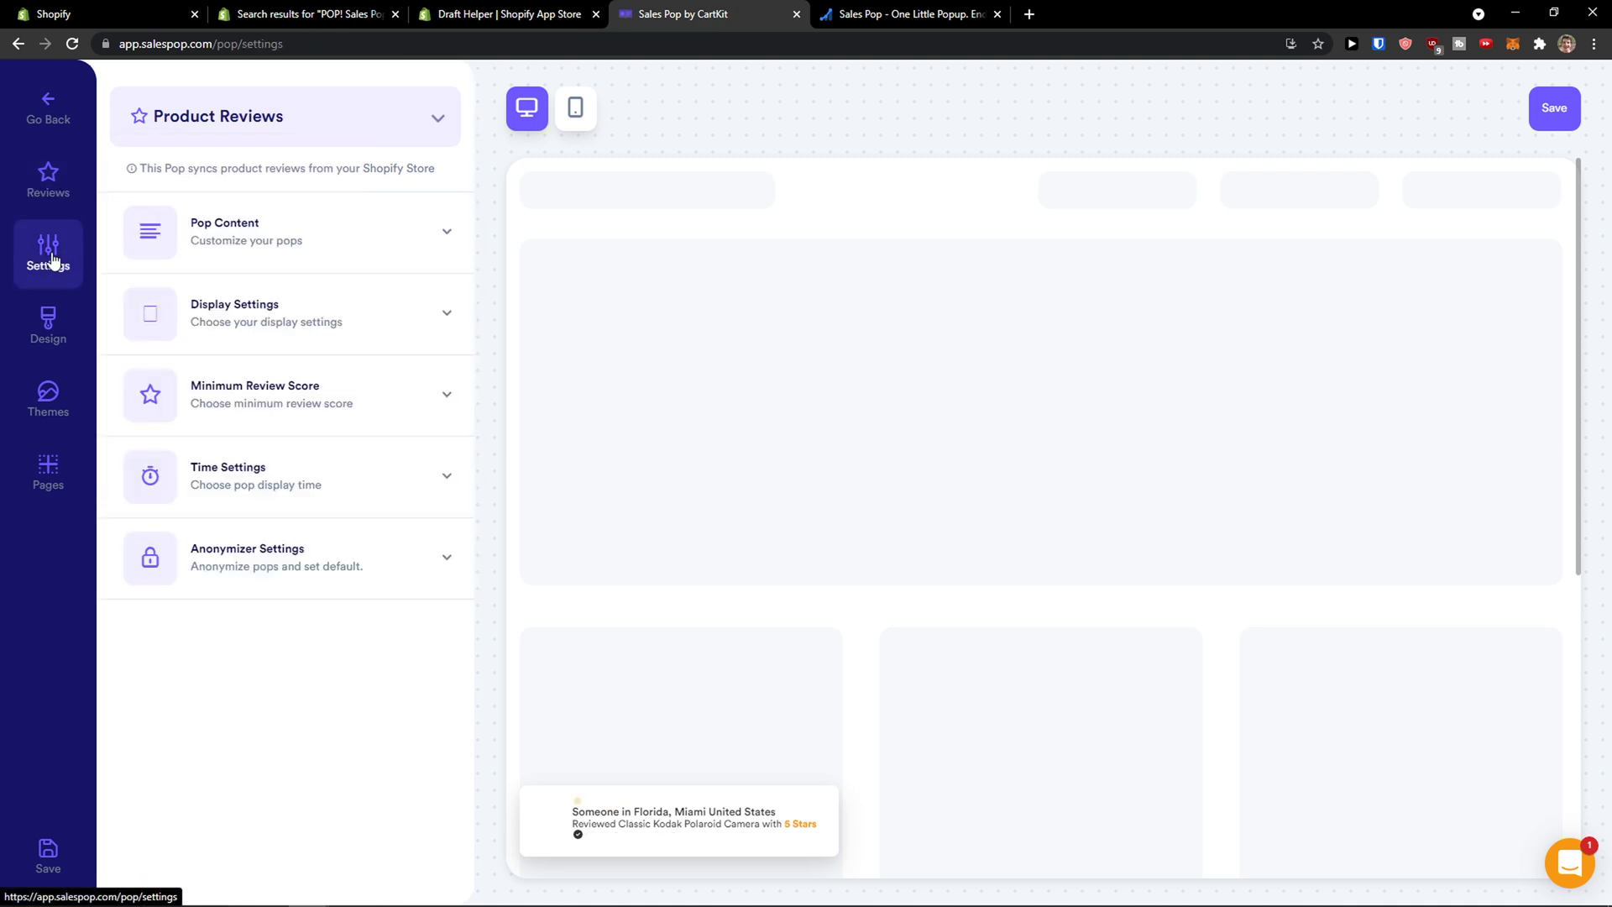
Expand the Product Reviews pop content, display settings and design colour options
click(299, 244)
scroll(214, 351, down, 1)
scroll(208, 351, down, 1)
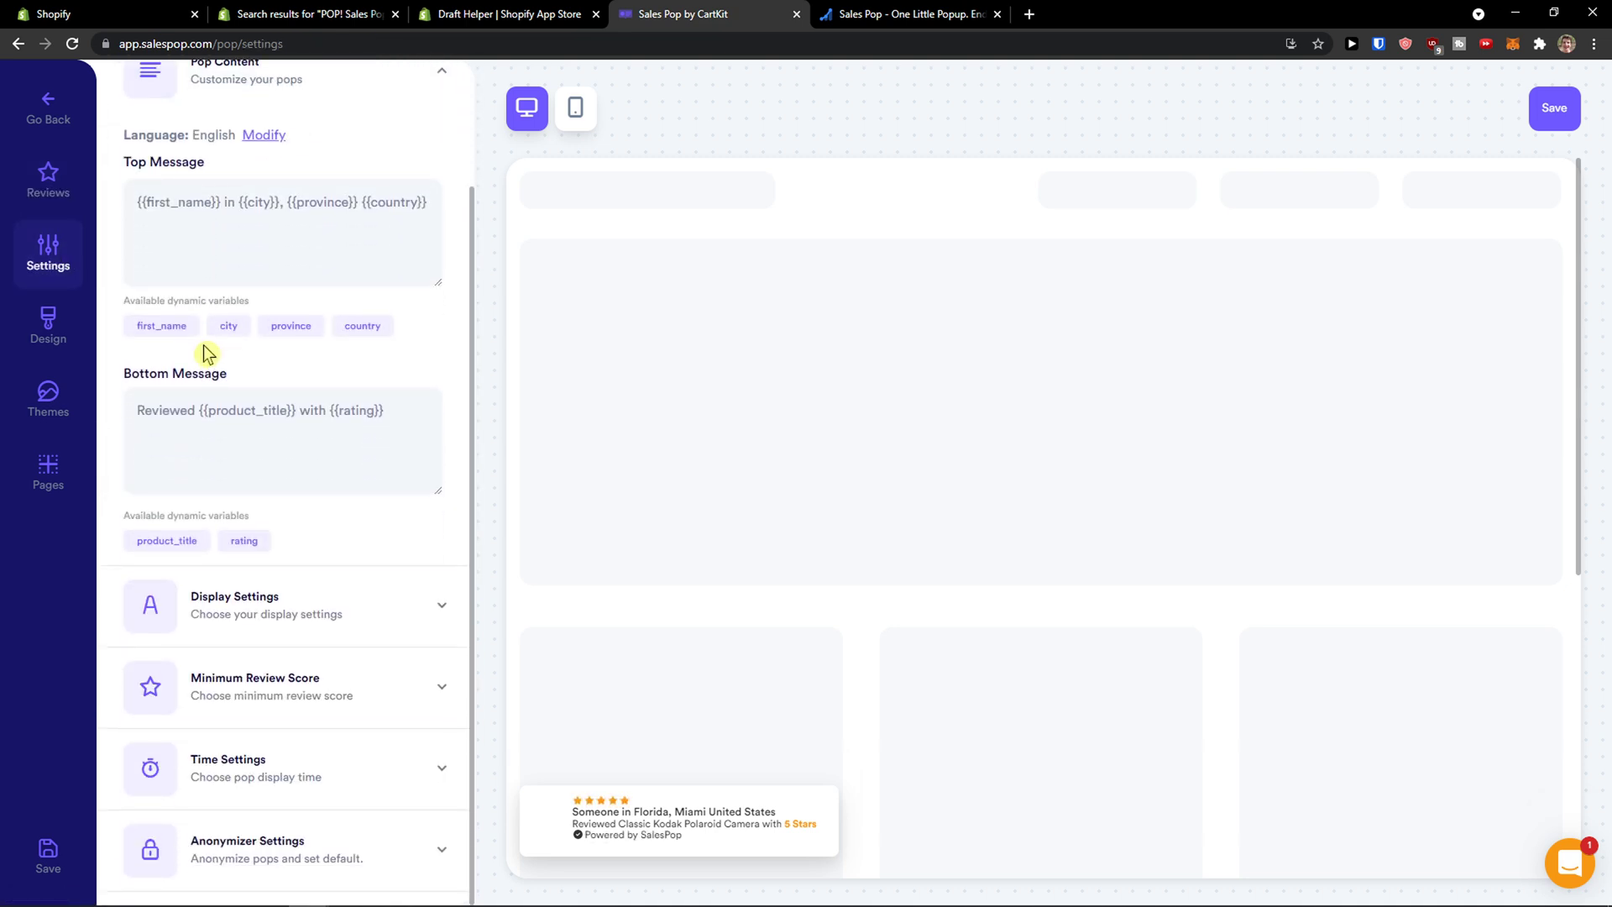
click(378, 641)
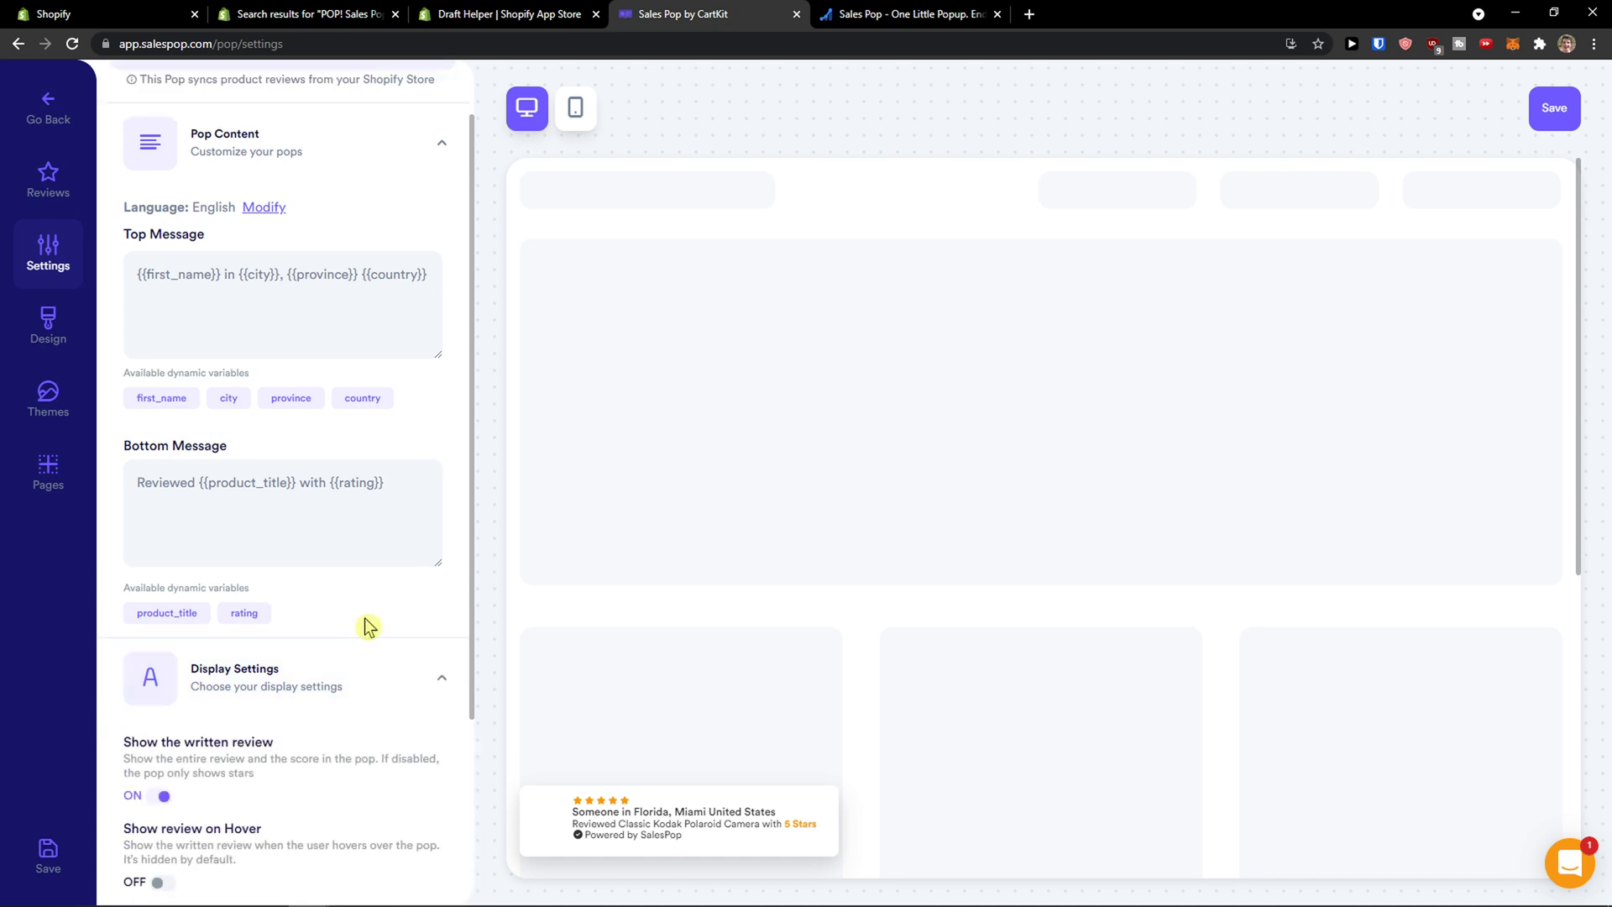
scroll(364, 608, down, 3)
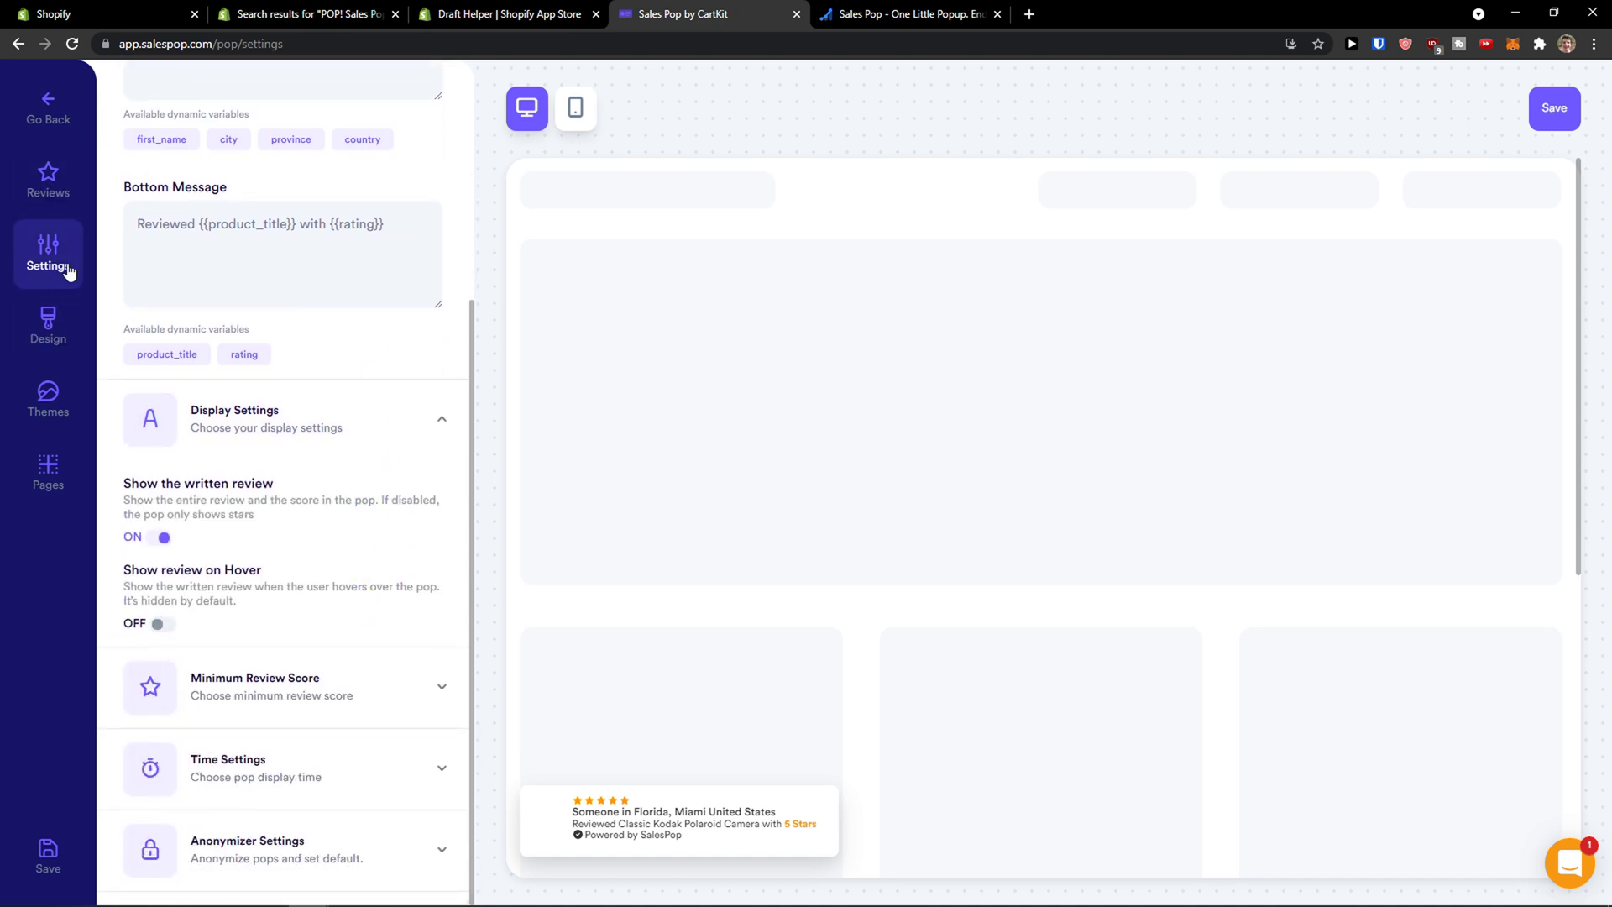
click(39, 351)
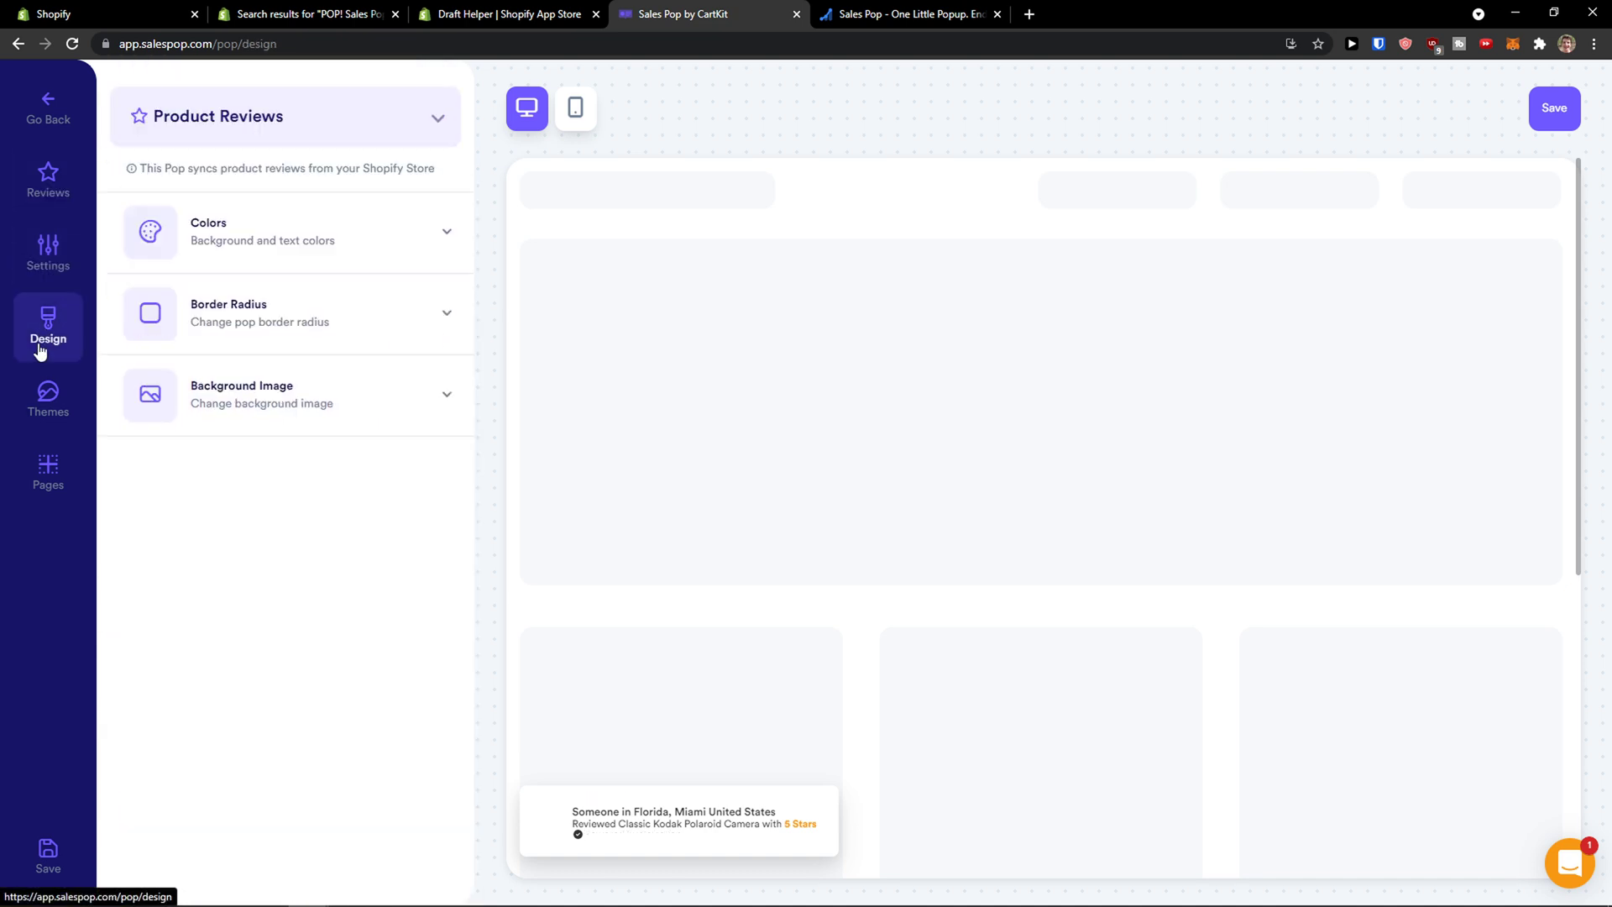
click(340, 227)
scroll(279, 291, up, 1)
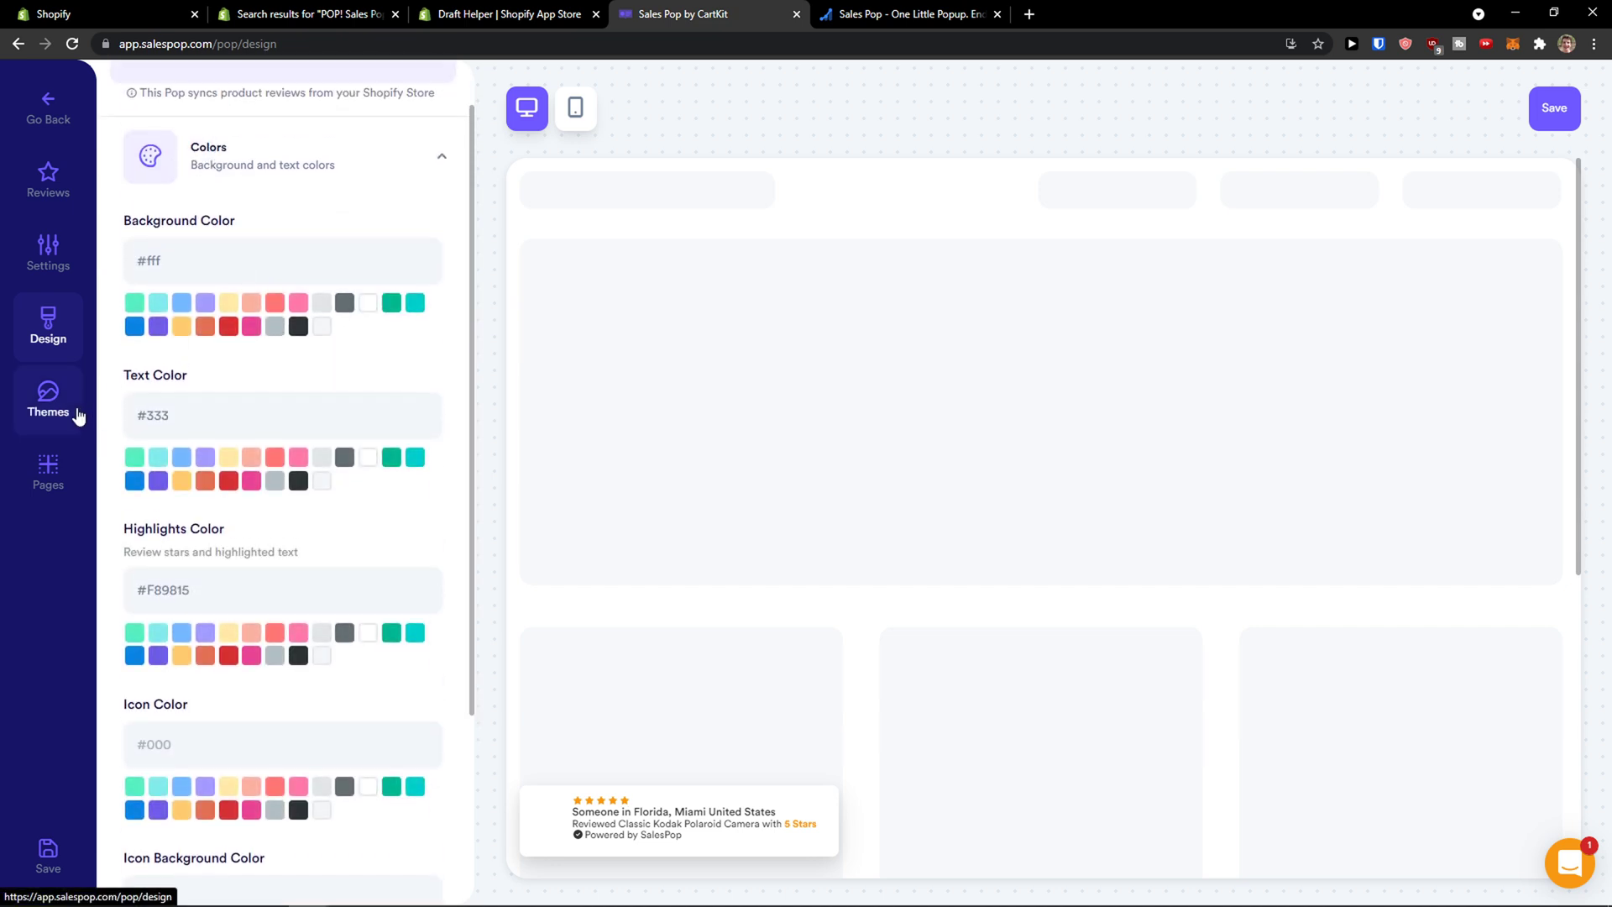
Preview the Rounded Dark basic theme on the Product Reviews pop
click(78, 416)
click(321, 331)
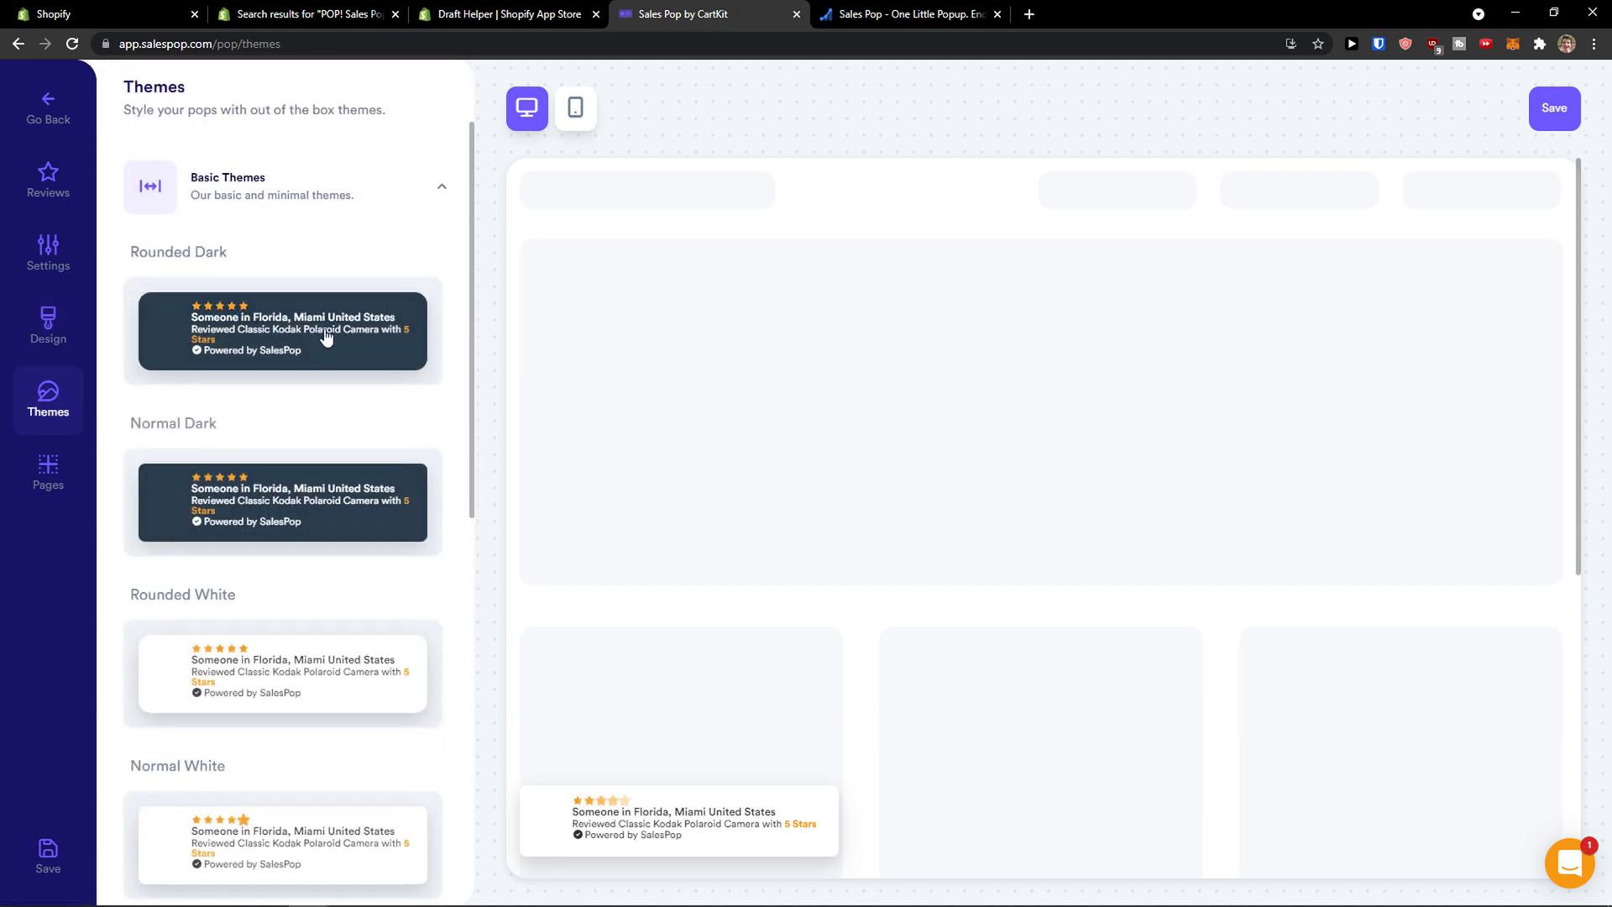
click(229, 358)
scroll(144, 340, down, 2)
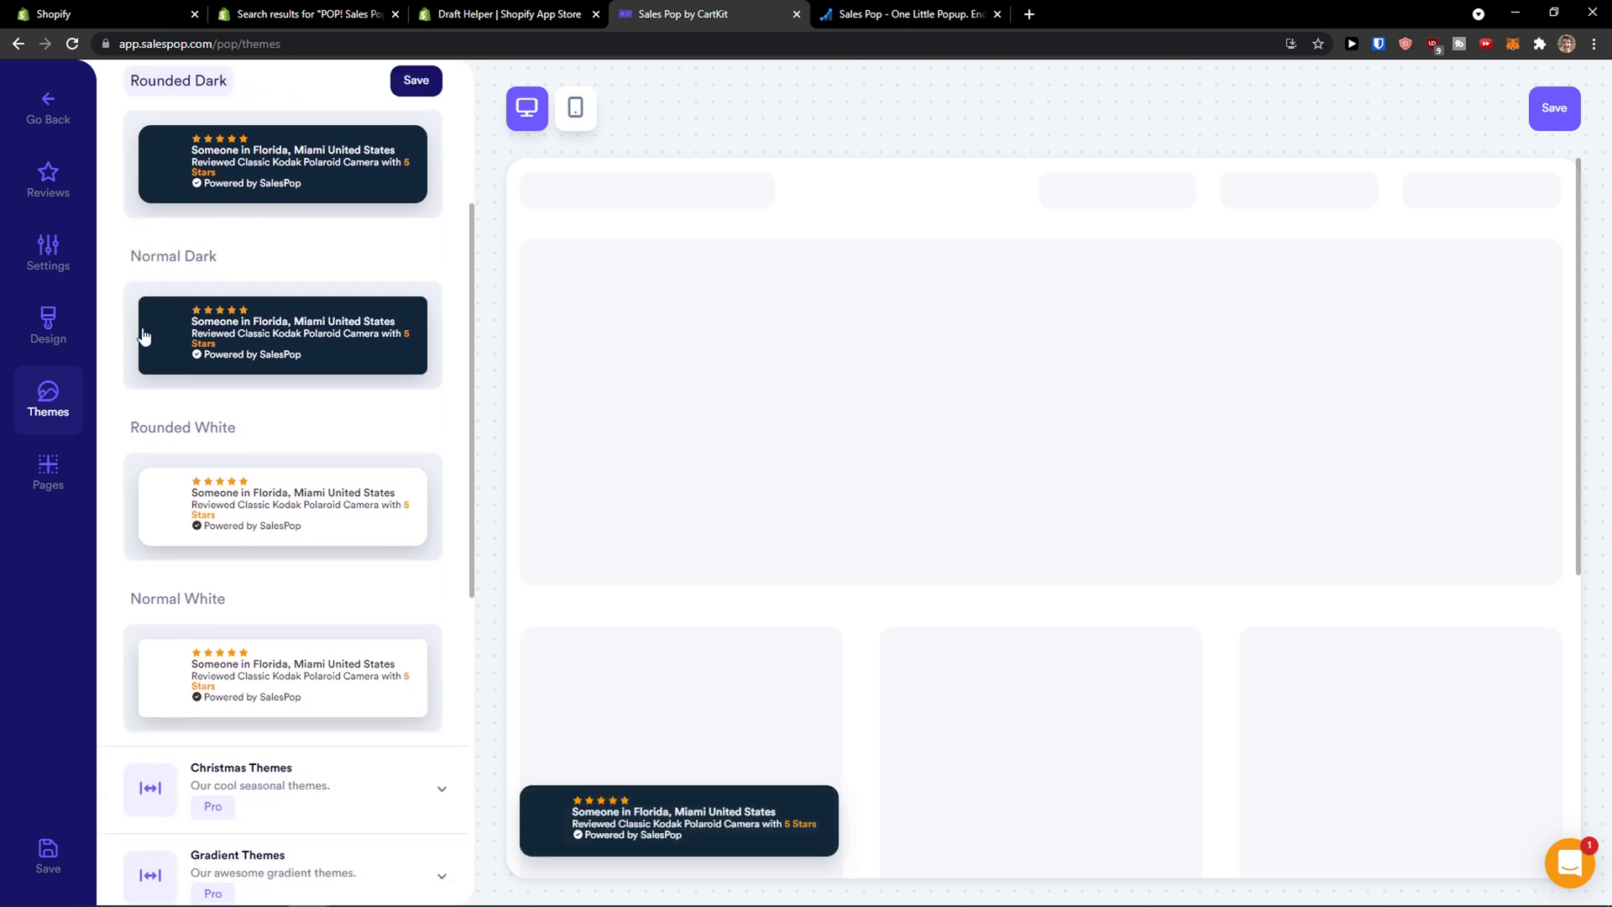
scroll(142, 335, up, 4)
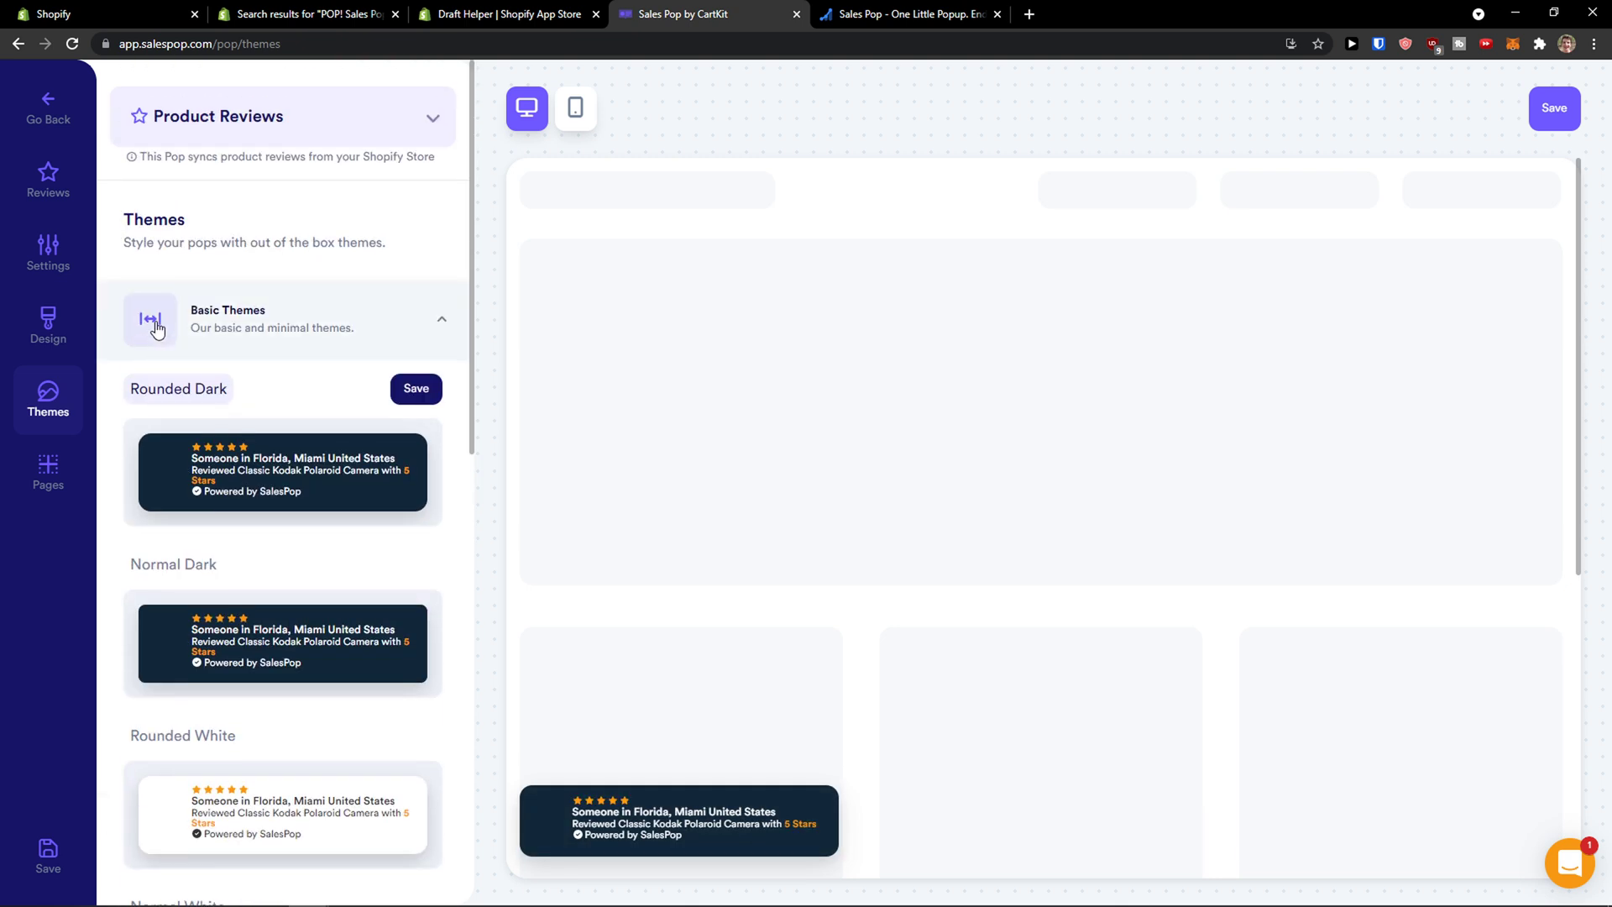
click(349, 13)
Open the POP! Sales Pop & Social Proof listing from the results and highlight its title
click(1252, 559)
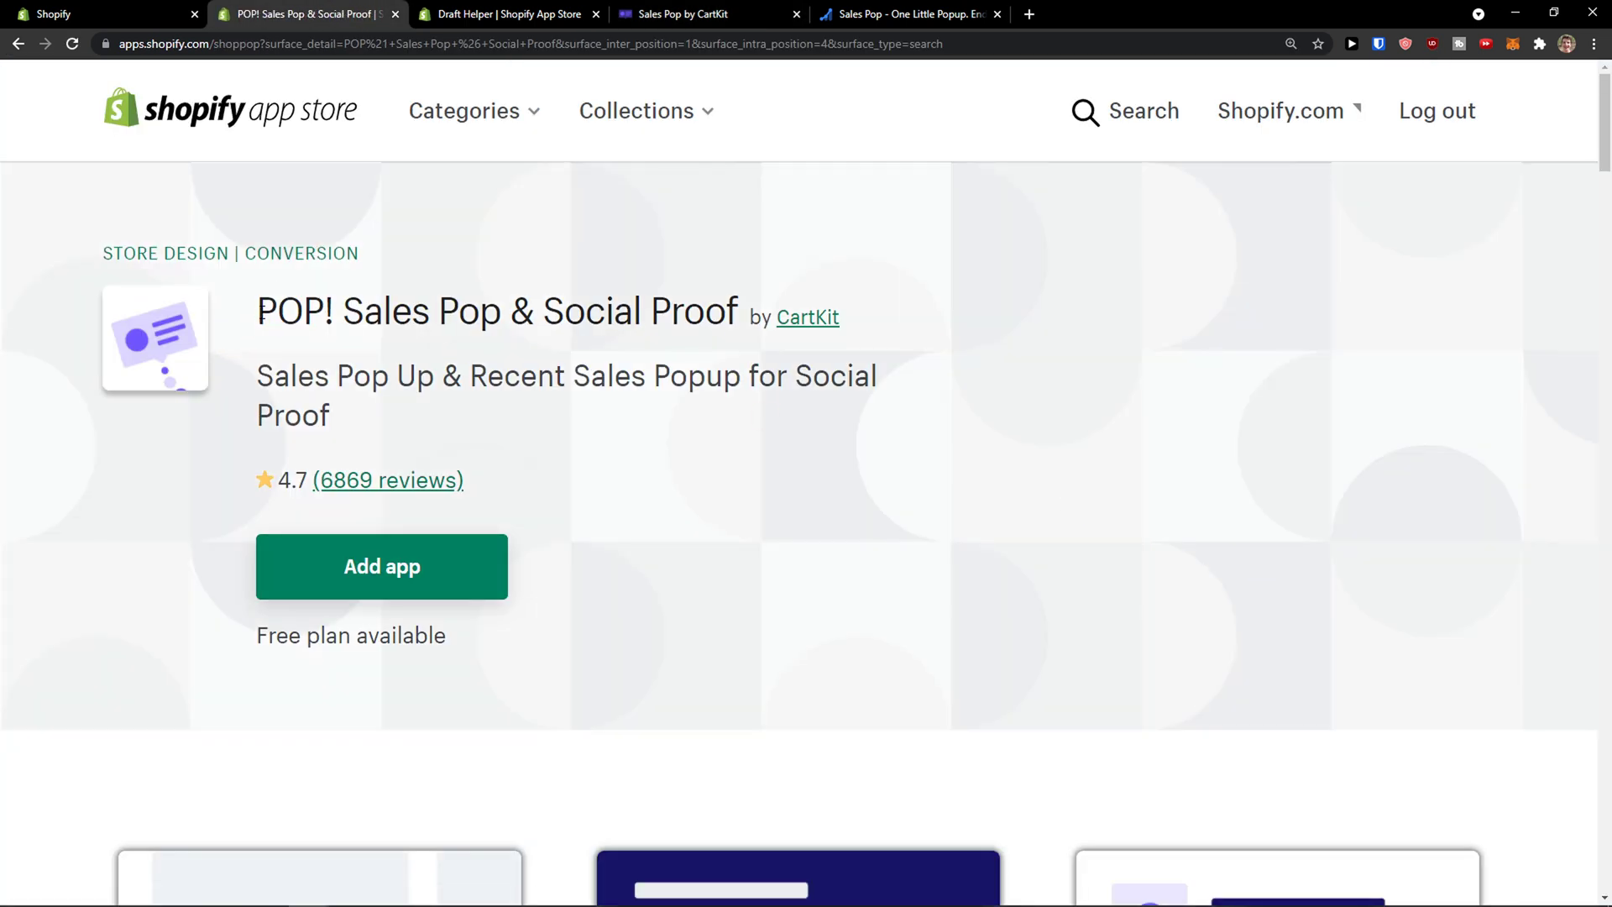
drag(257, 310, 738, 317)
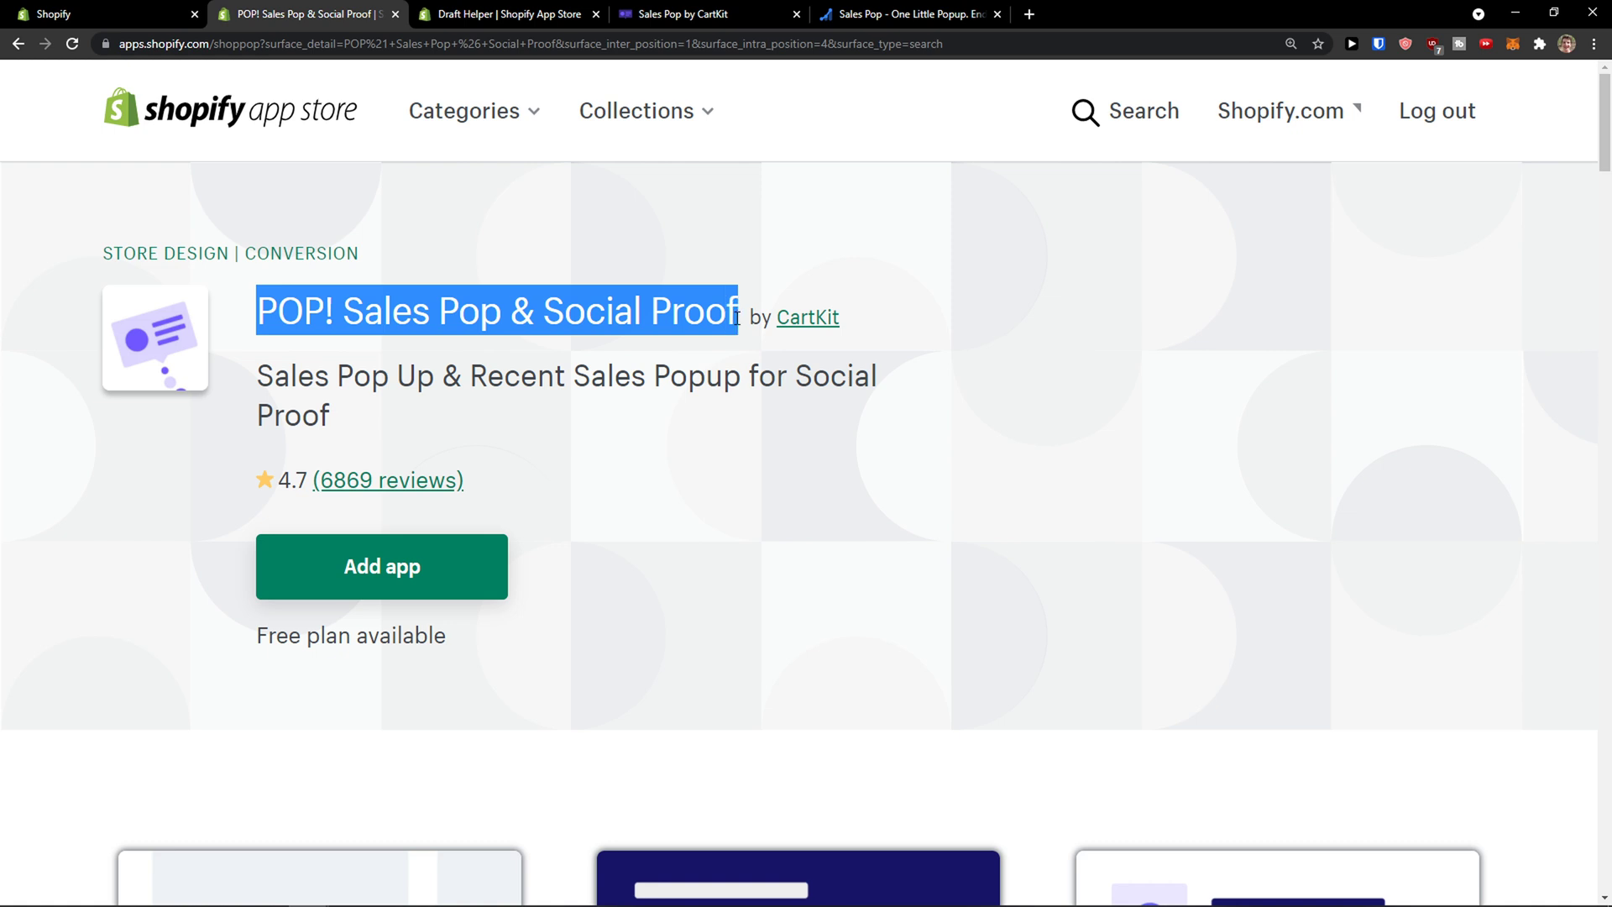